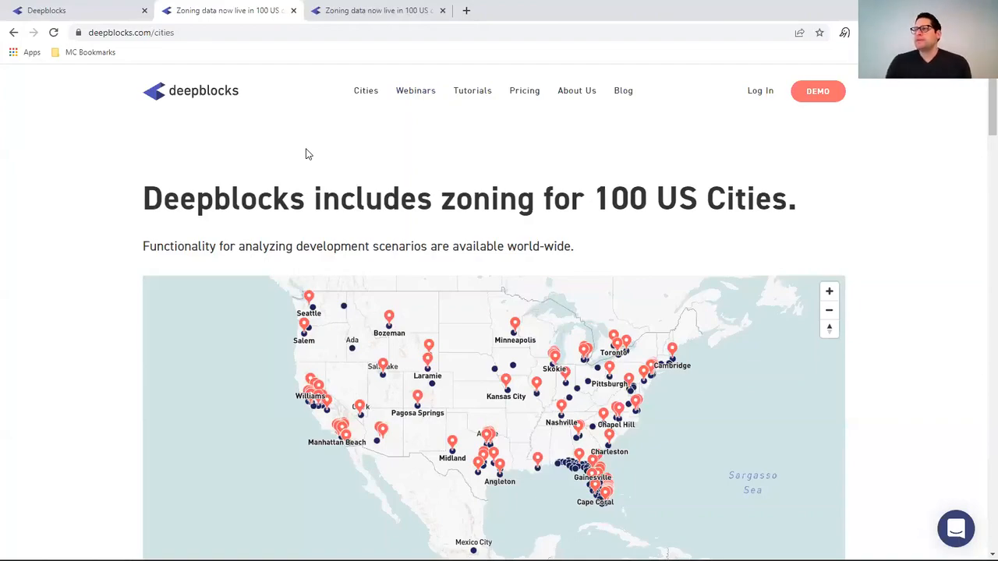
# - View the Tutorials page with the product introduction video, then return to the project dashboard
pyautogui.click(469, 97)
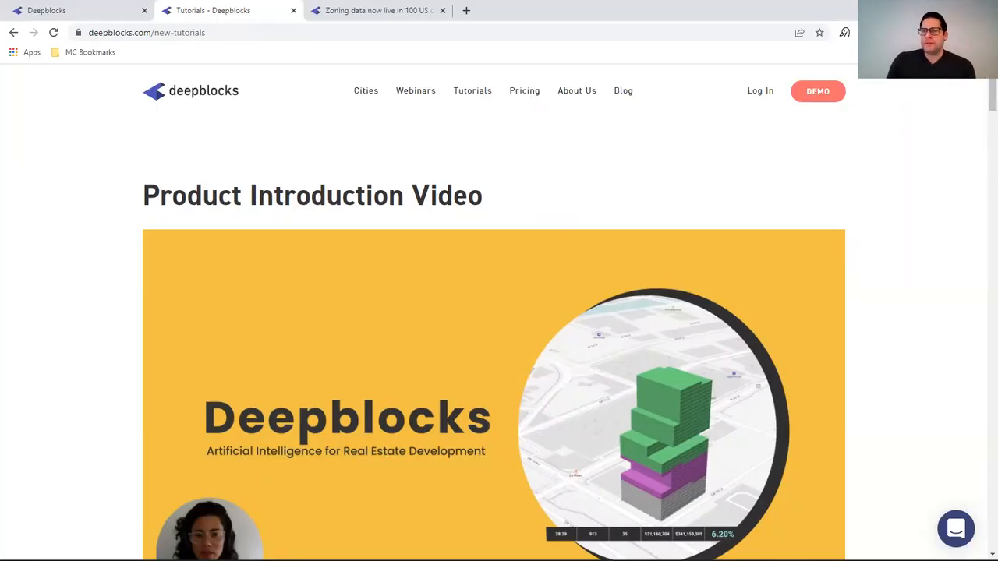
pyautogui.moveTo(624, 555)
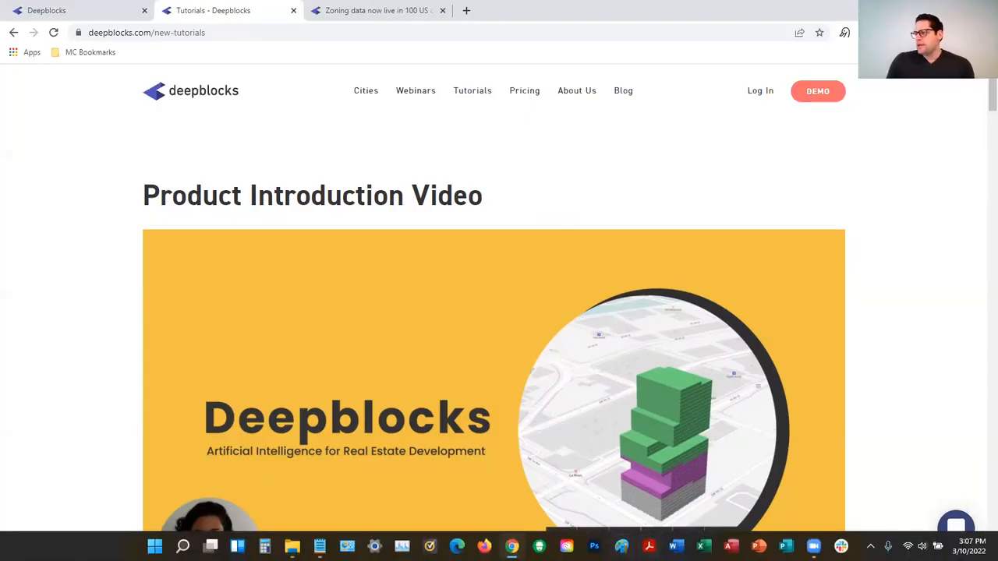
pyautogui.click(75, 9)
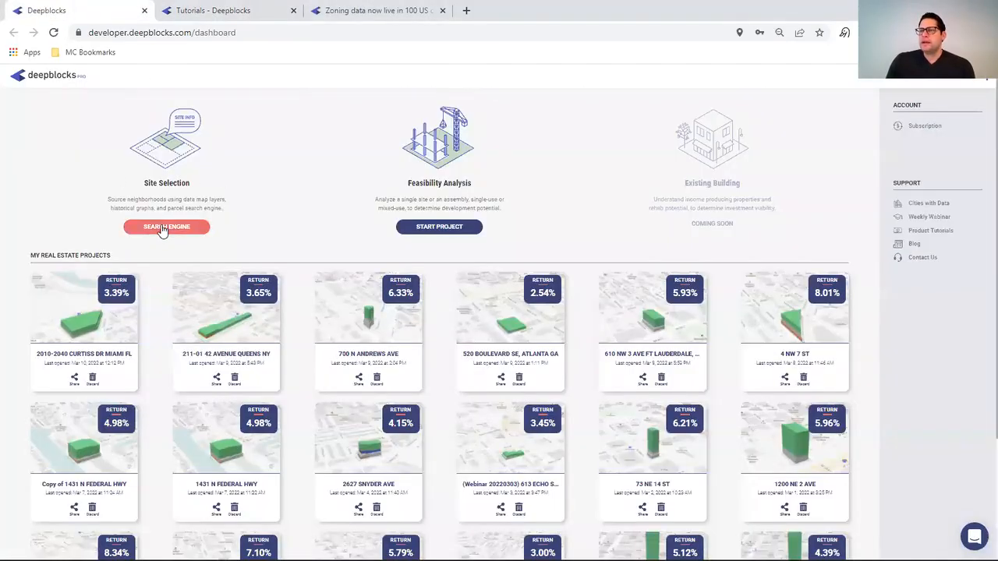
# - Start a new site-selection search and choose San Antonio, Texas, United States as the city
pyautogui.click(198, 223)
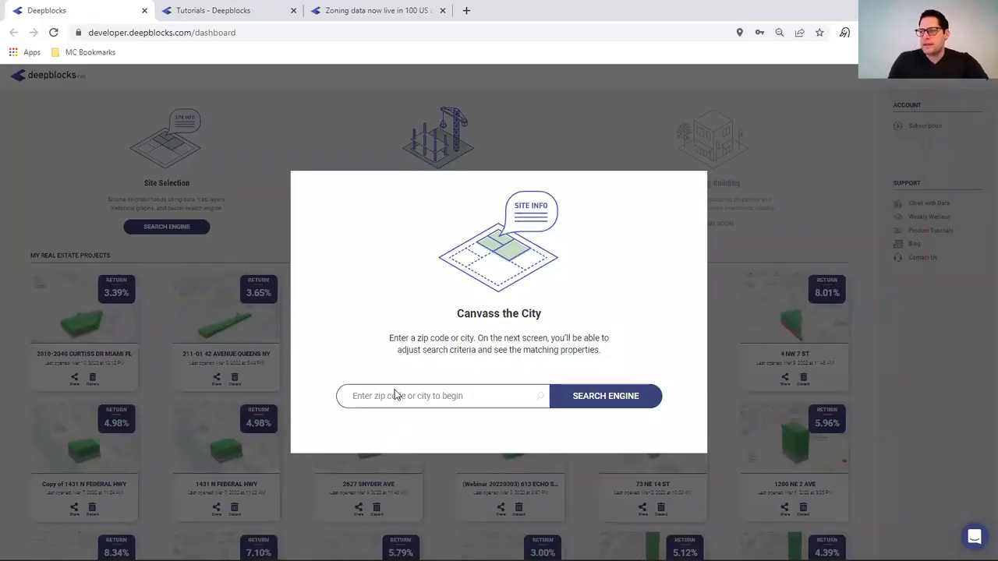
pyautogui.write('S')
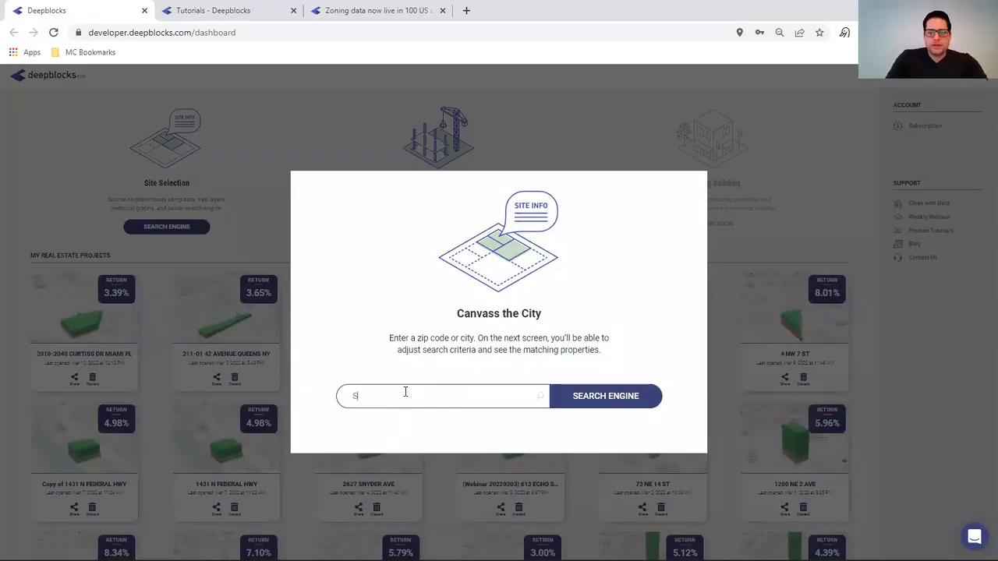
pyautogui.write('AN ANTONIO')
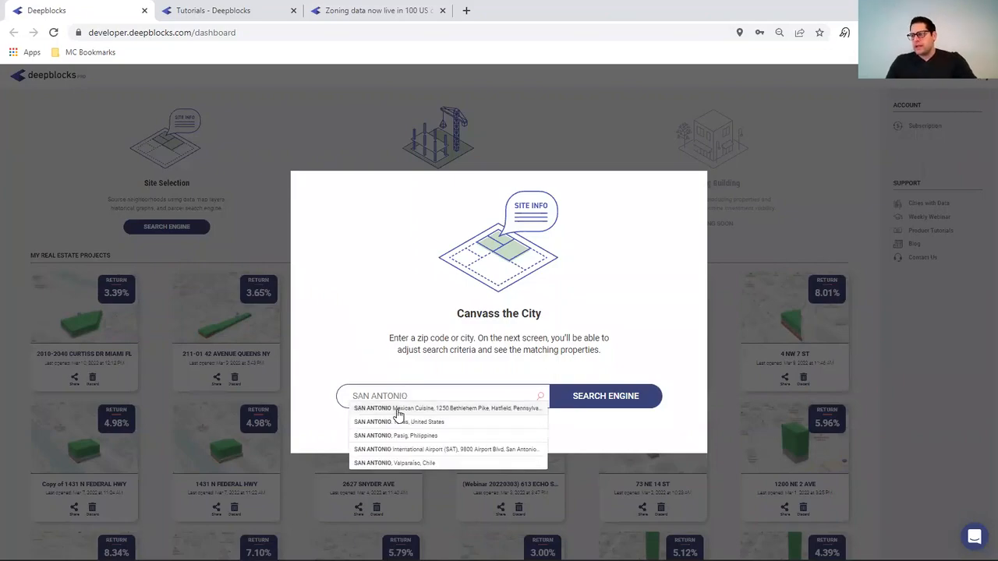
pyautogui.click(396, 421)
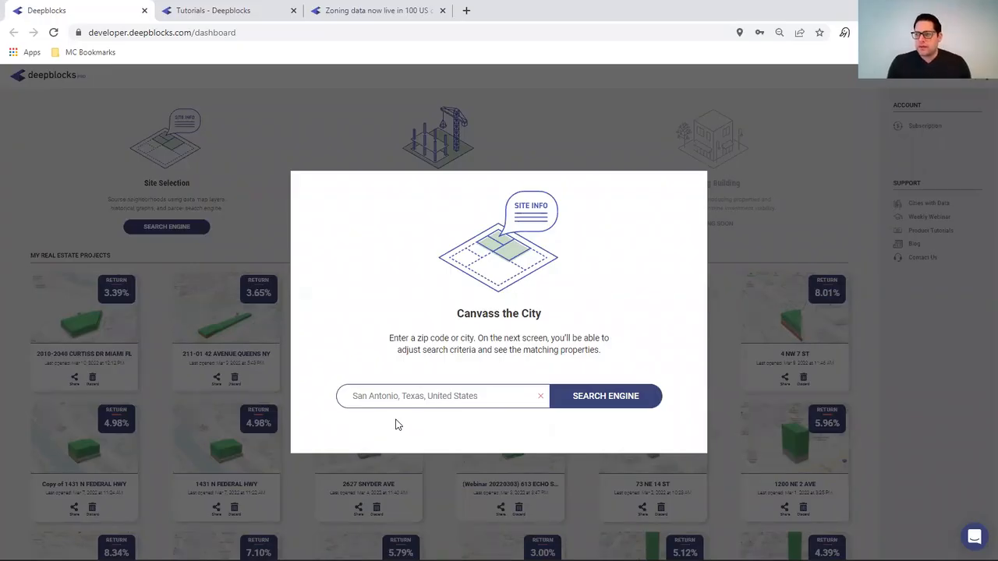
# - Load the downtown San Antonio parcel map, collapse Demographic Trends, and select a parcel north of W Commerce St
pyautogui.click(604, 398)
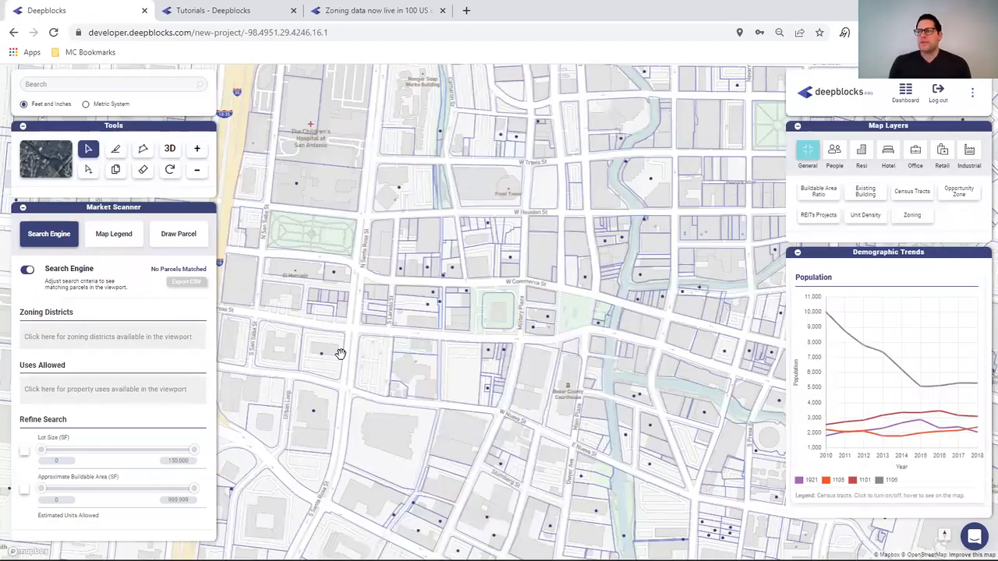
pyautogui.click(341, 353)
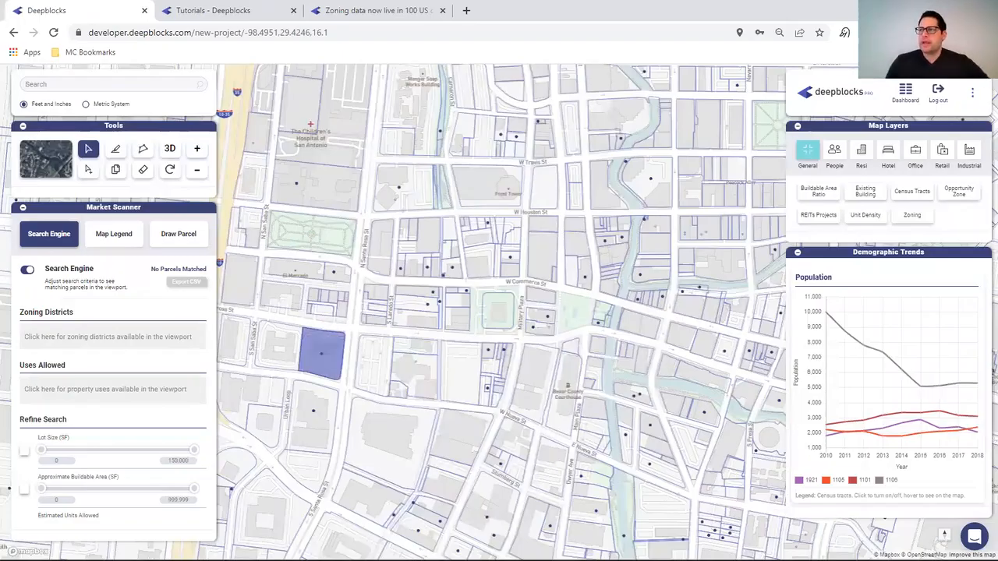
pyautogui.moveTo(341, 354); pyautogui.dragTo(7, 372)
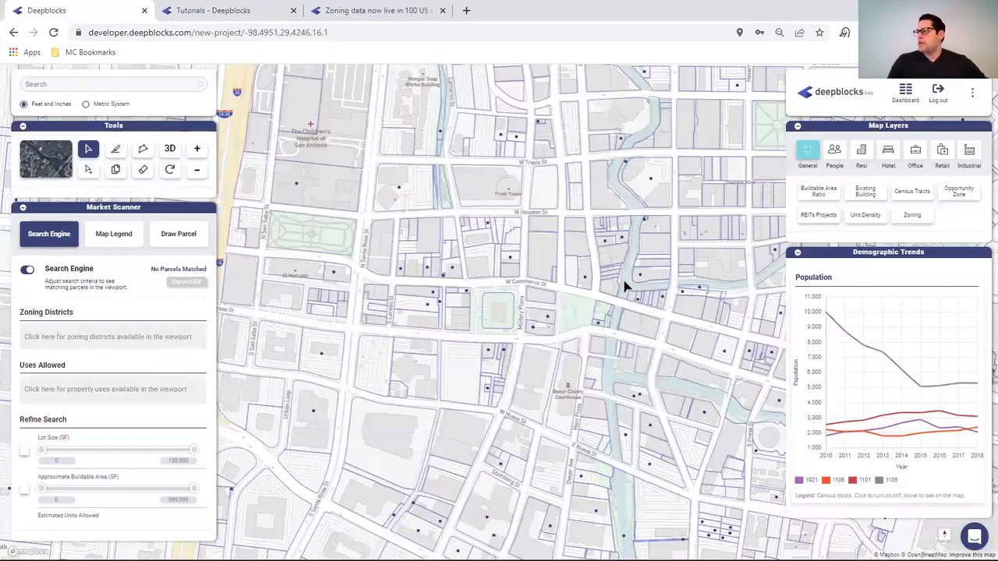
pyautogui.click(797, 252)
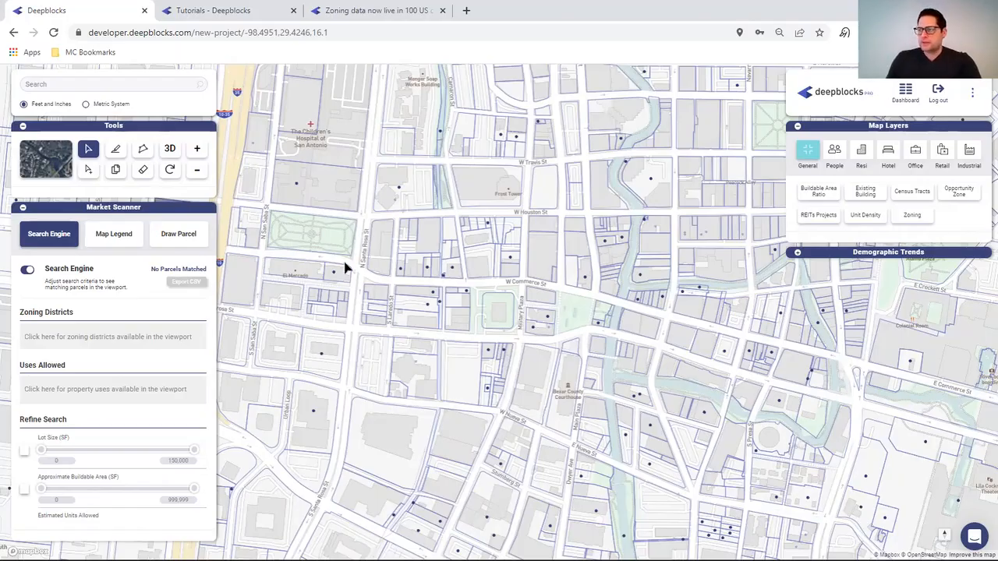
pyautogui.click(487, 279)
pyautogui.scroll(-1, 491, 285)
pyautogui.scroll(-2, 491, 285)
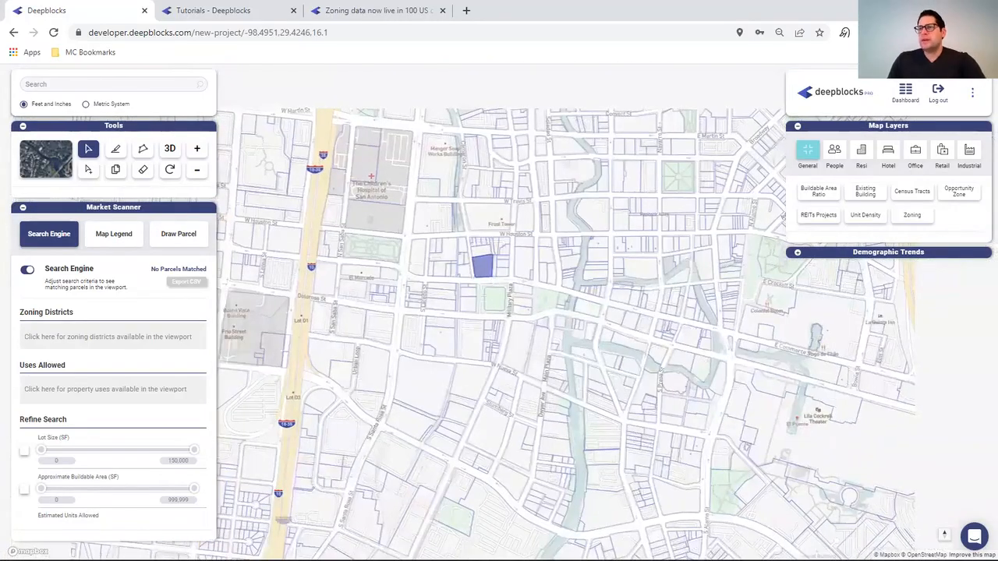
# - Collapse Market Scanner, close the 100 Plaza de Armas details, and zoom out to city-wide view
pyautogui.click(23, 209)
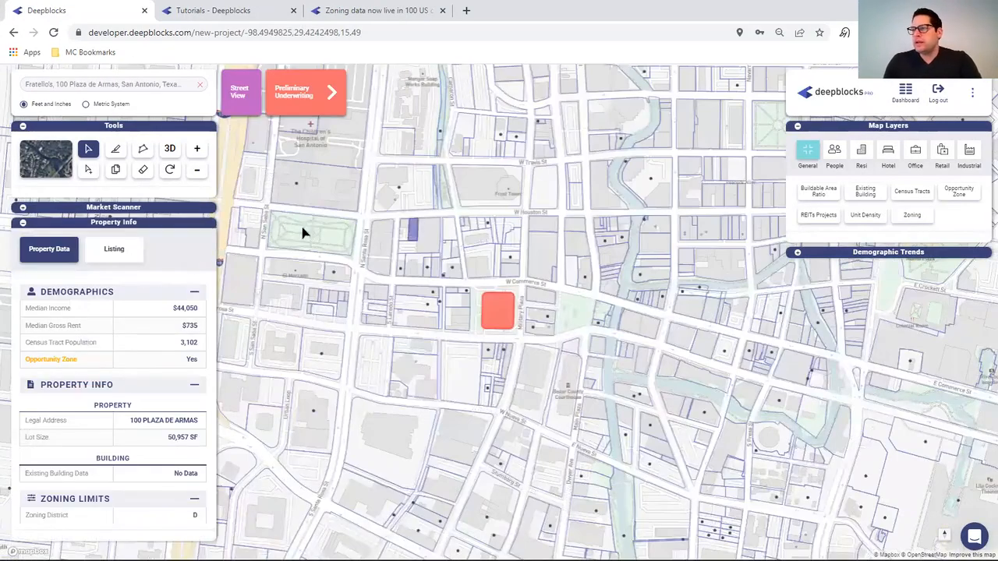
pyautogui.click(23, 223)
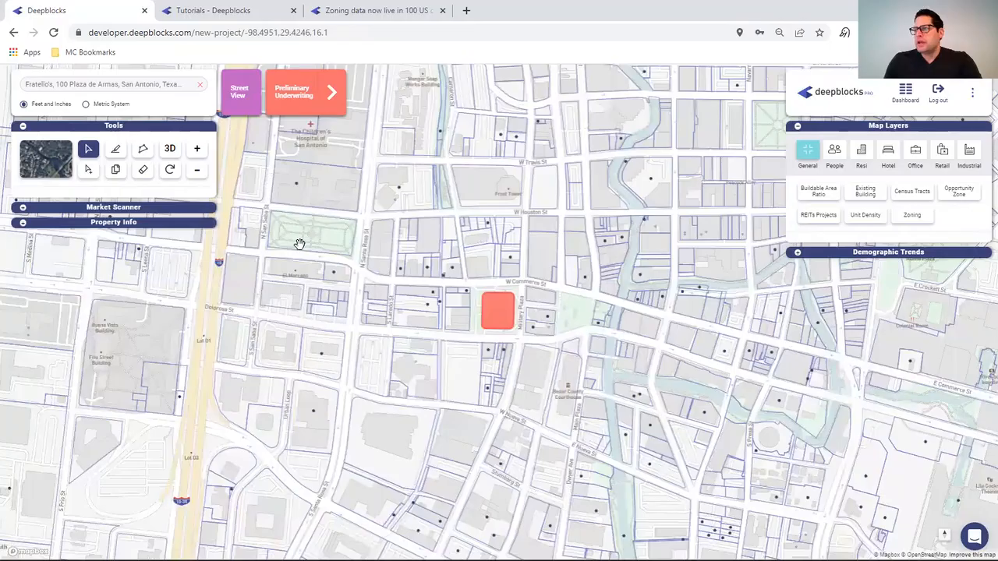
pyautogui.scroll(-1, 519, 266)
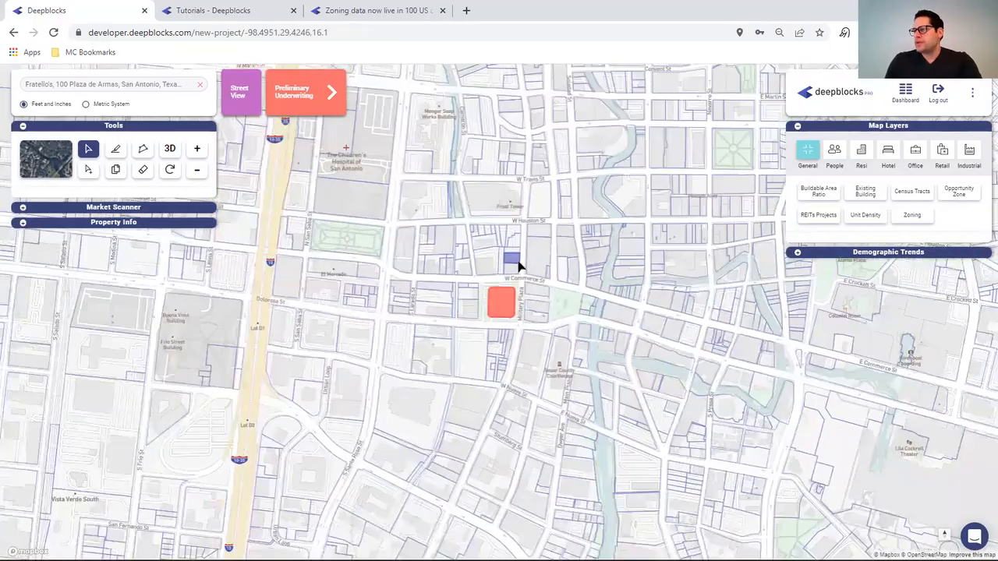
pyautogui.scroll(-2, 518, 267)
pyautogui.scroll(-3, 518, 266)
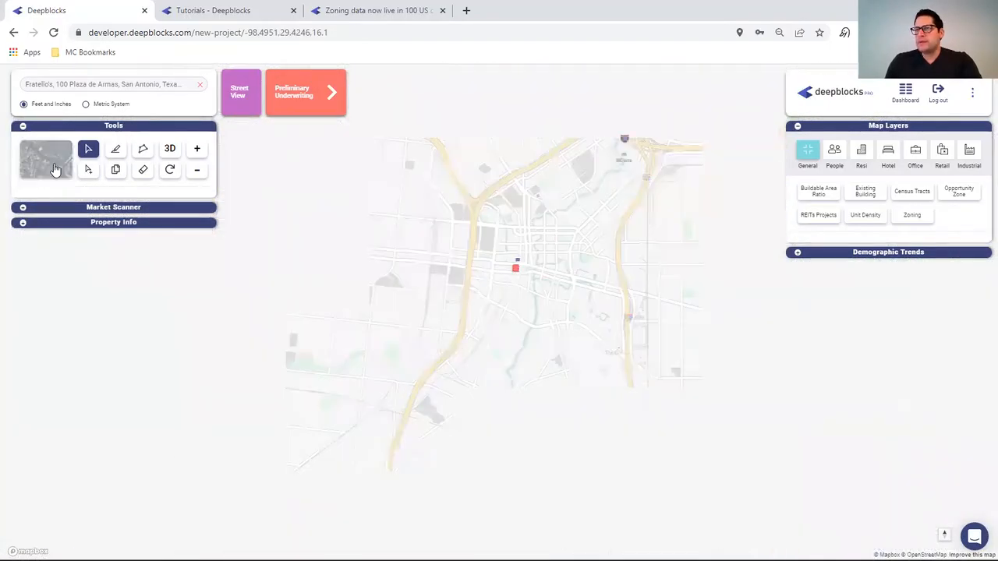
pyautogui.click(34, 209)
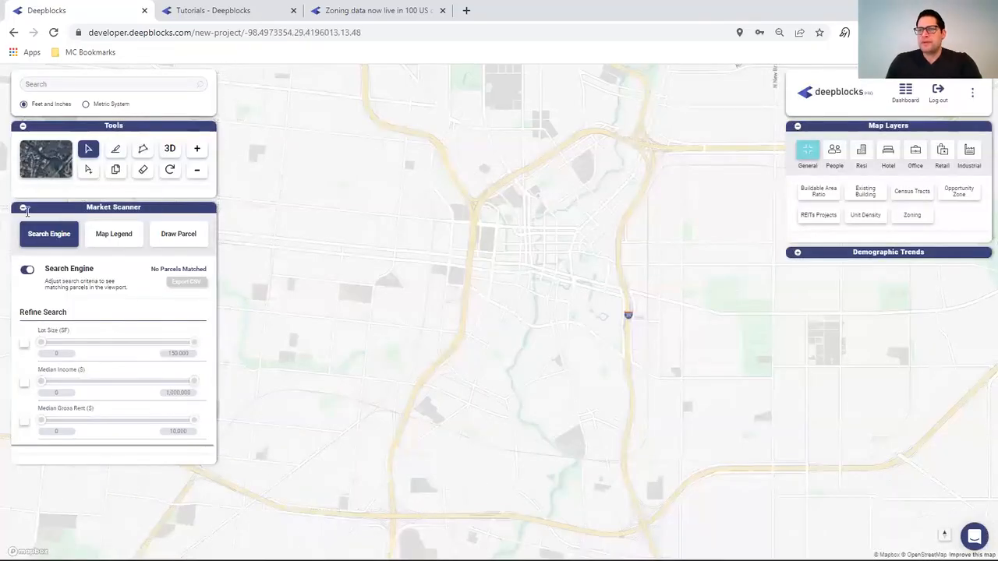
pyautogui.click(23, 209)
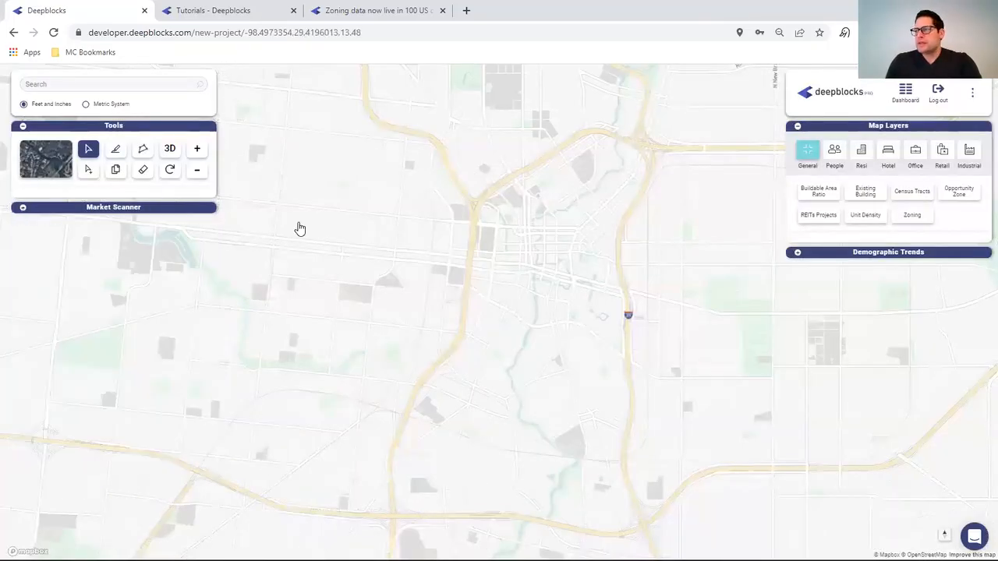
pyautogui.scroll(-2, 492, 234)
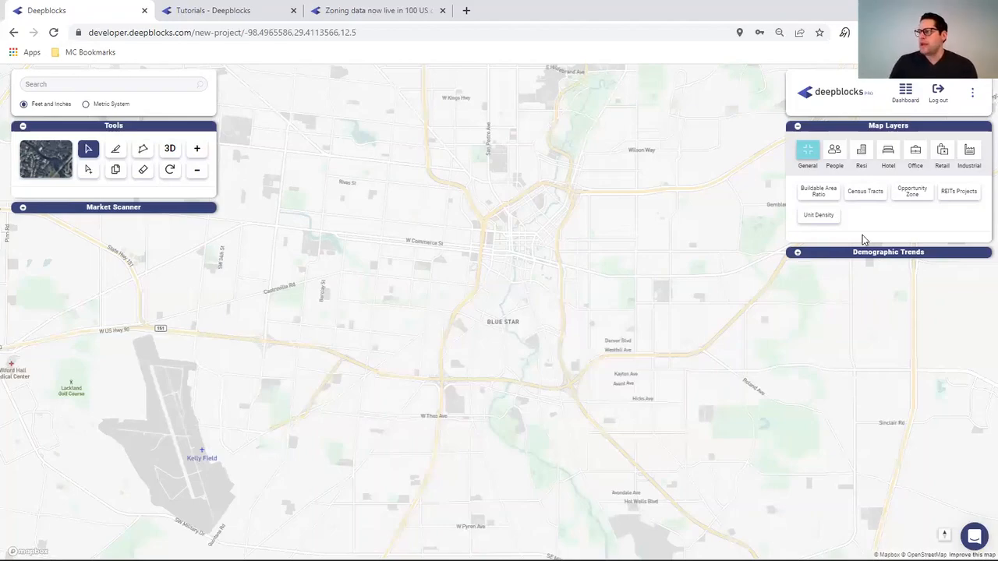
# - Show then hide Census Tracts, and shade the map by Buildable Area Ratio
pyautogui.click(874, 195)
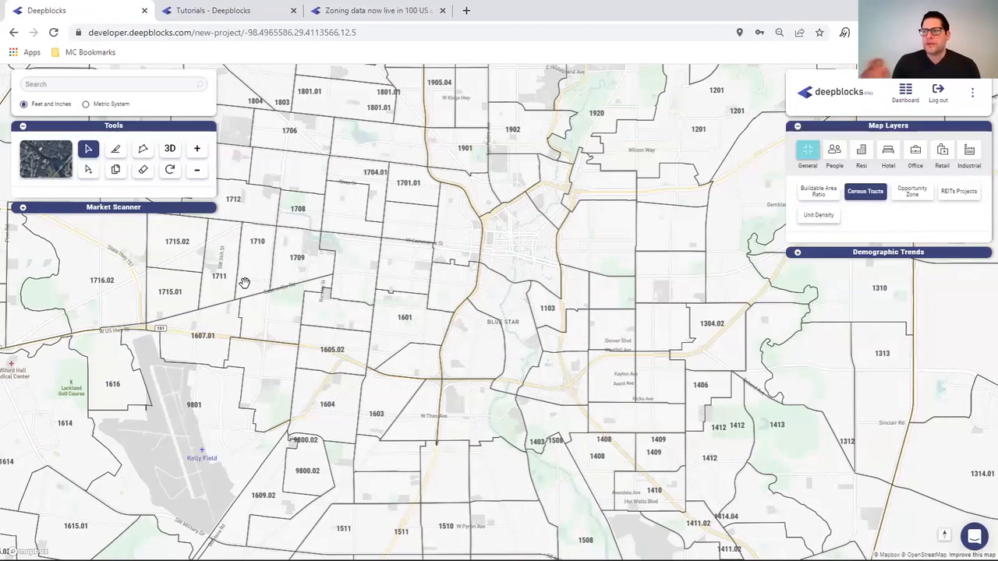
pyautogui.click(864, 195)
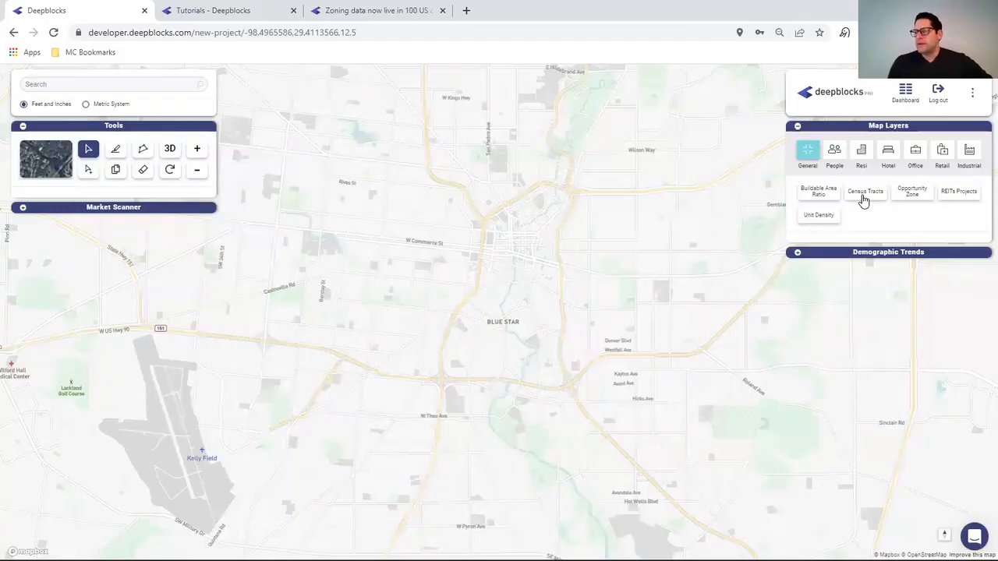
pyautogui.click(804, 194)
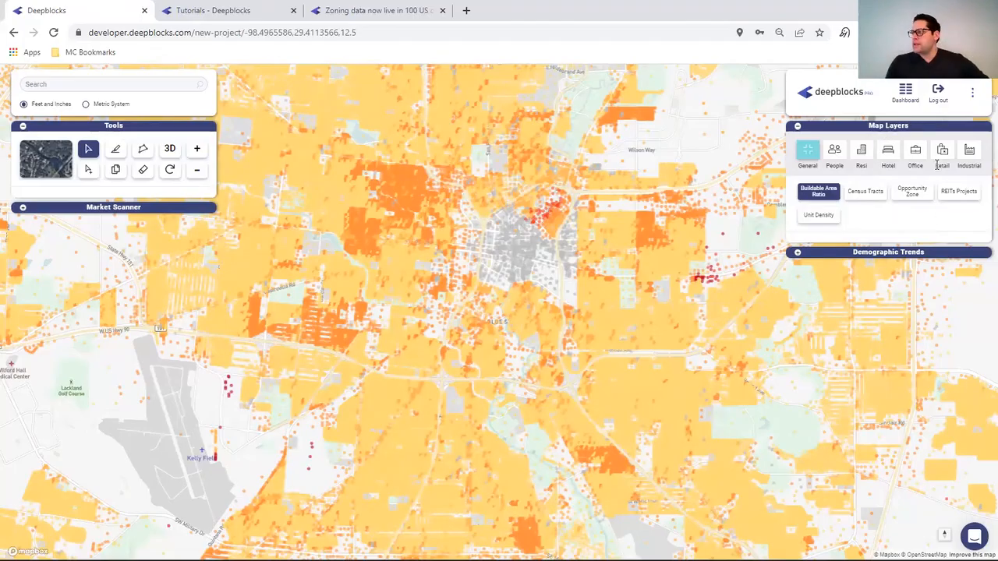
# - Check the Map Legend, then replace the Buildable Area Ratio shading with the Unit Density layer
pyautogui.click(24, 208)
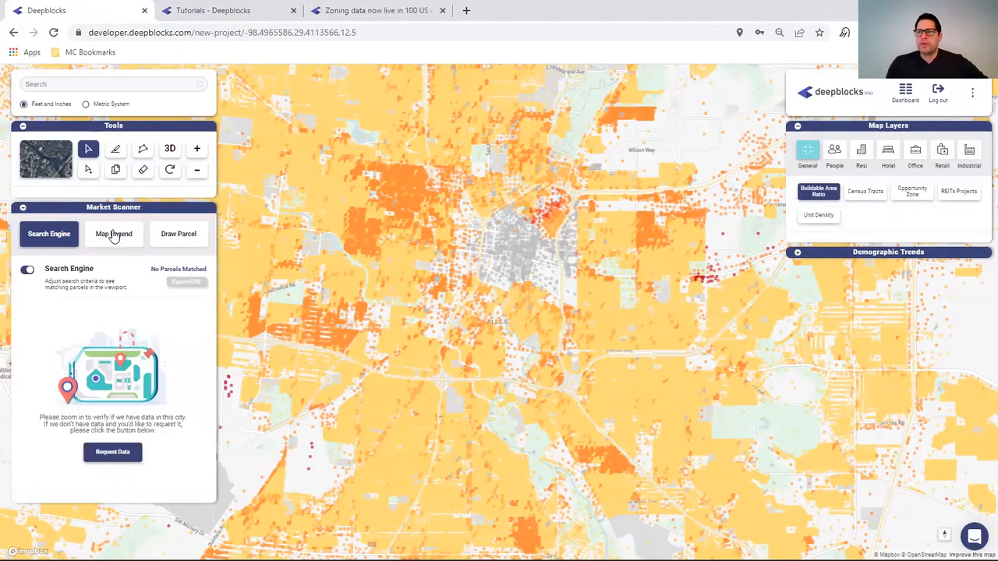
pyautogui.click(114, 235)
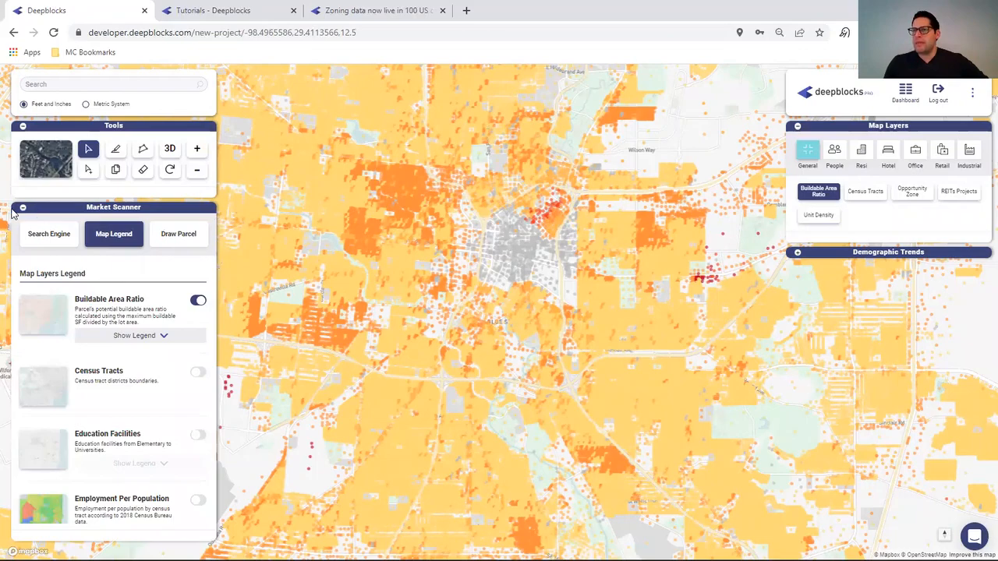
pyautogui.click(23, 208)
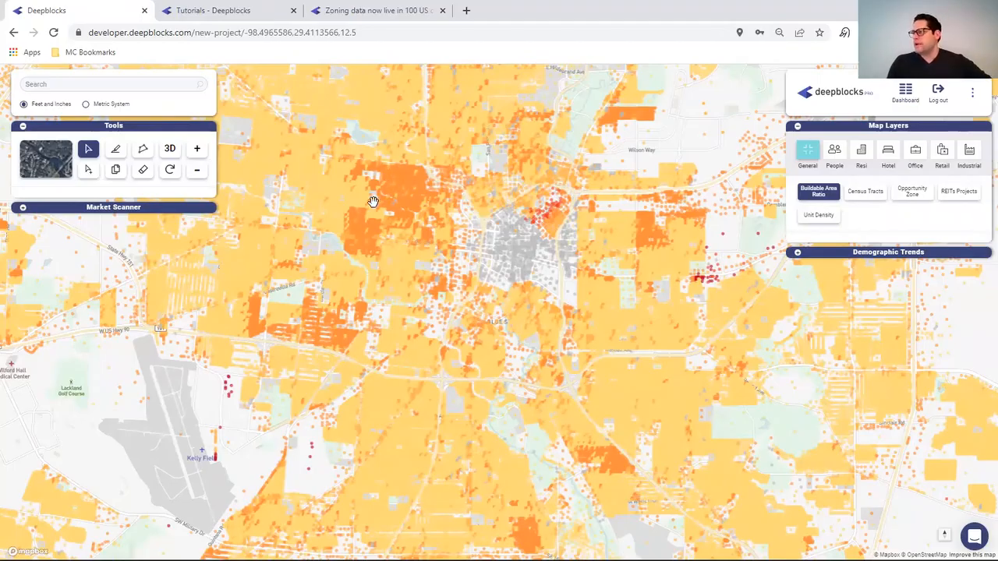
pyautogui.click(817, 216)
pyautogui.click(824, 195)
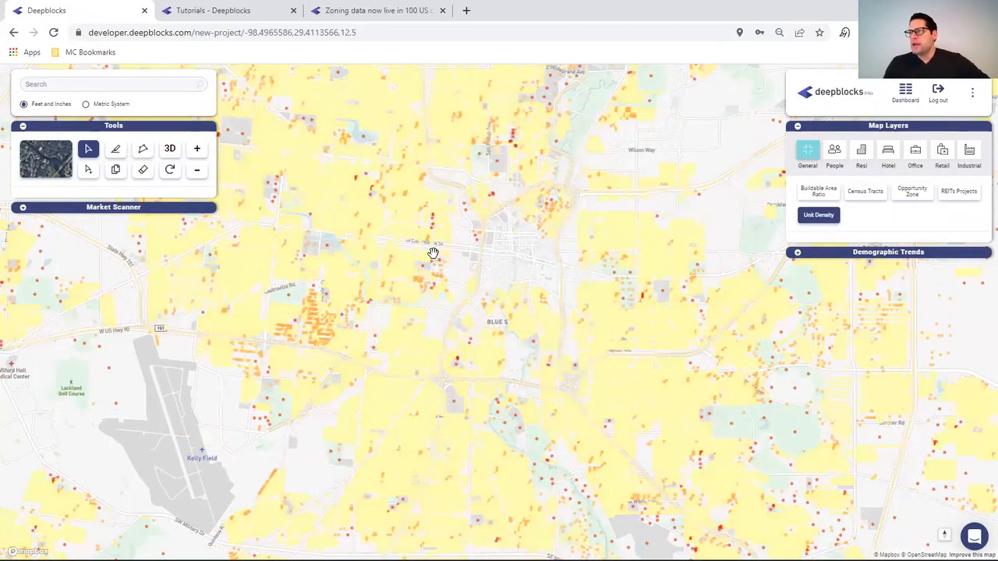
# - Turn off the Unit Density overlay, leaving only the plain San Antonio base map
pyautogui.scroll(-2, 449, 253)
pyautogui.scroll(-3, 405, 247)
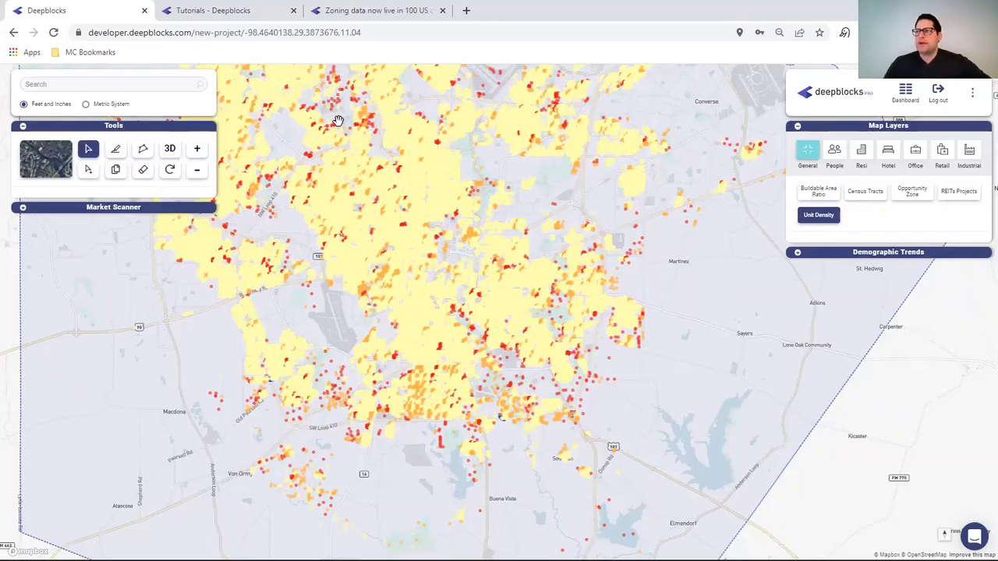
pyautogui.click(821, 216)
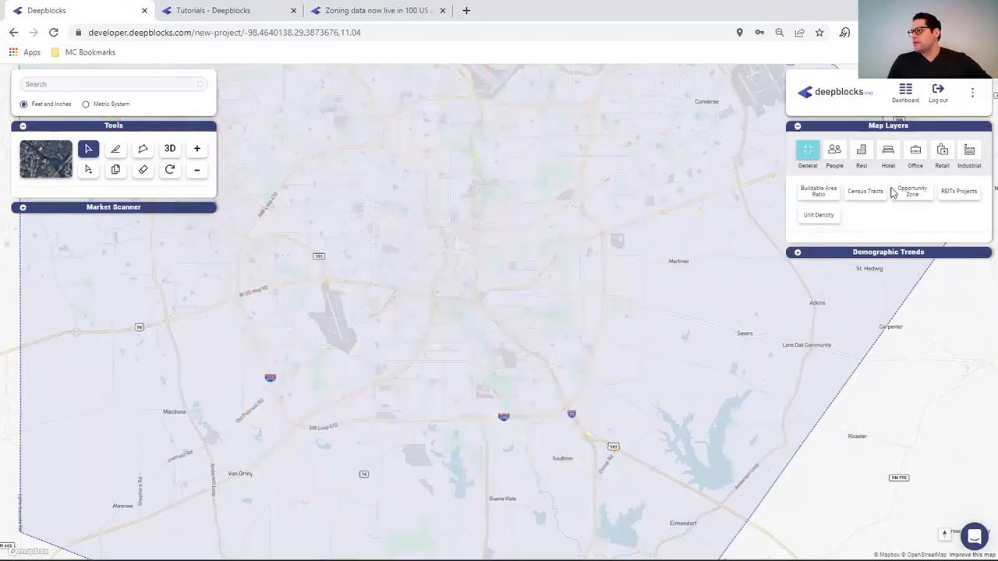
# - Show and hide the Opportunity Zone overlay, then switch the Buildable Area Ratio layer back on
pyautogui.click(914, 192)
pyautogui.click(914, 192)
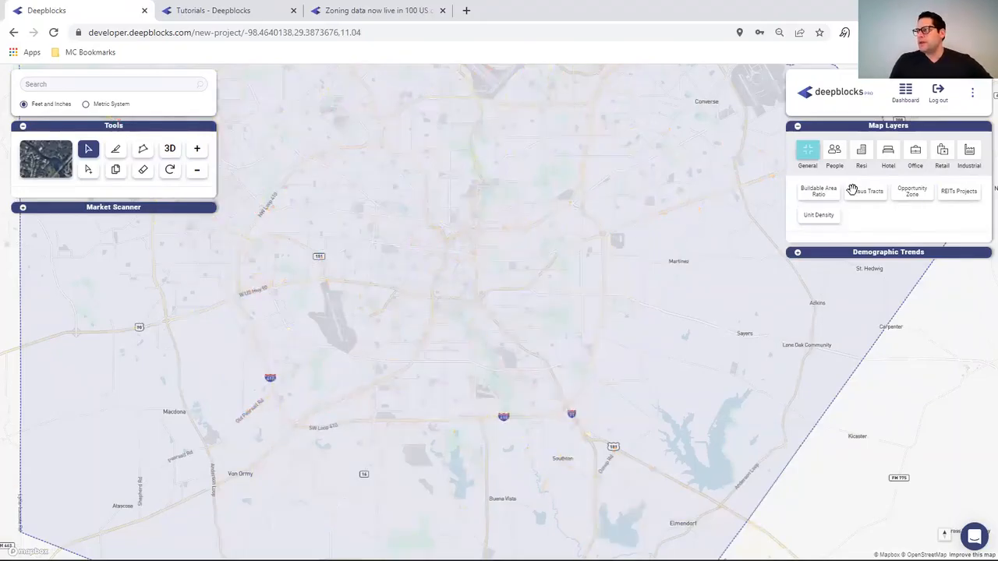
pyautogui.click(914, 190)
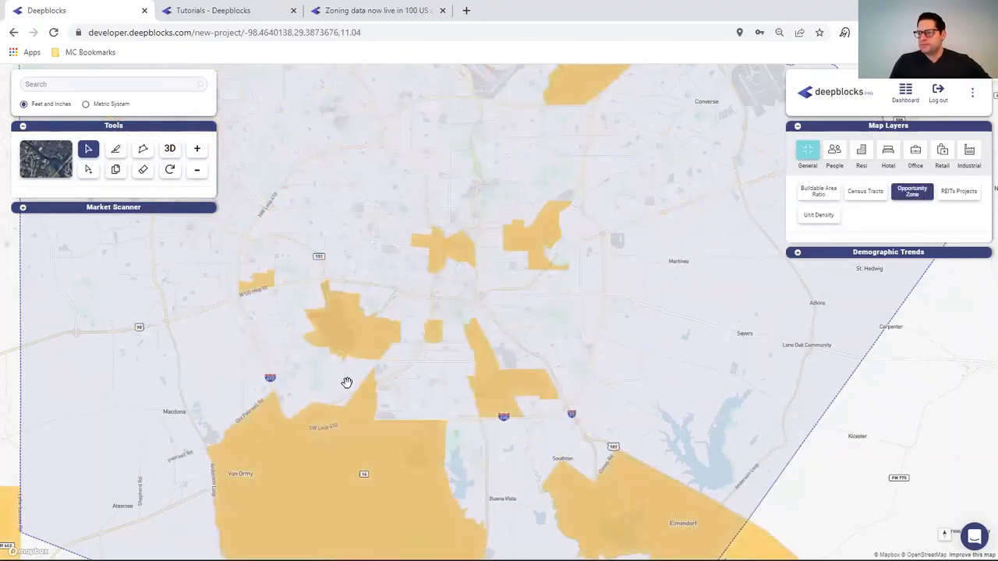
pyautogui.click(903, 197)
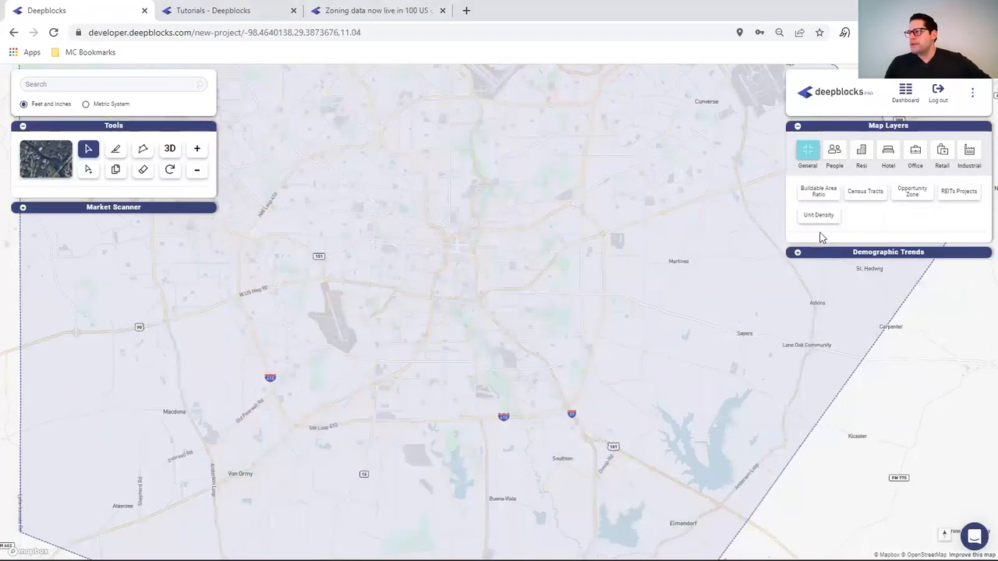
pyautogui.click(816, 191)
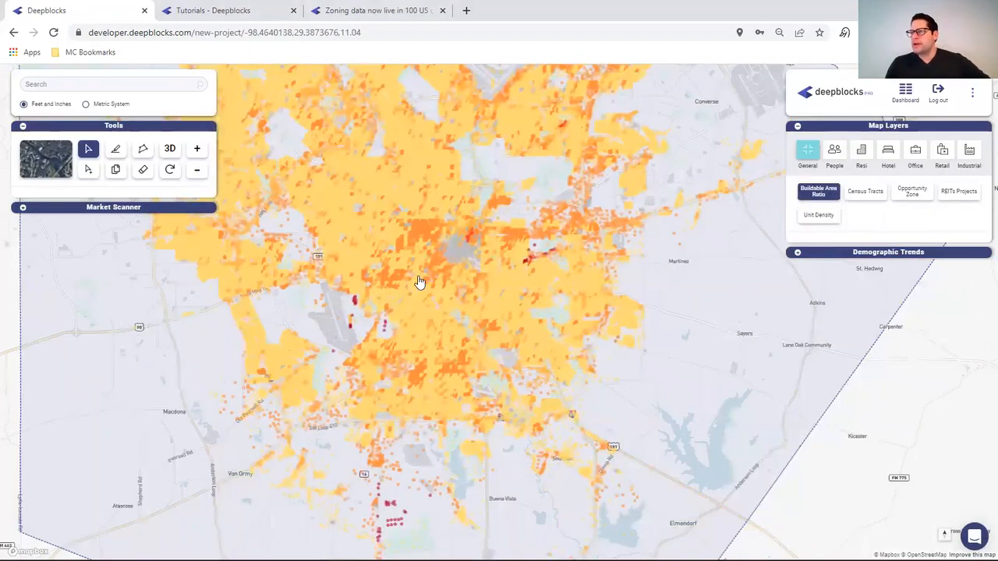
pyautogui.scroll(1, 395, 261)
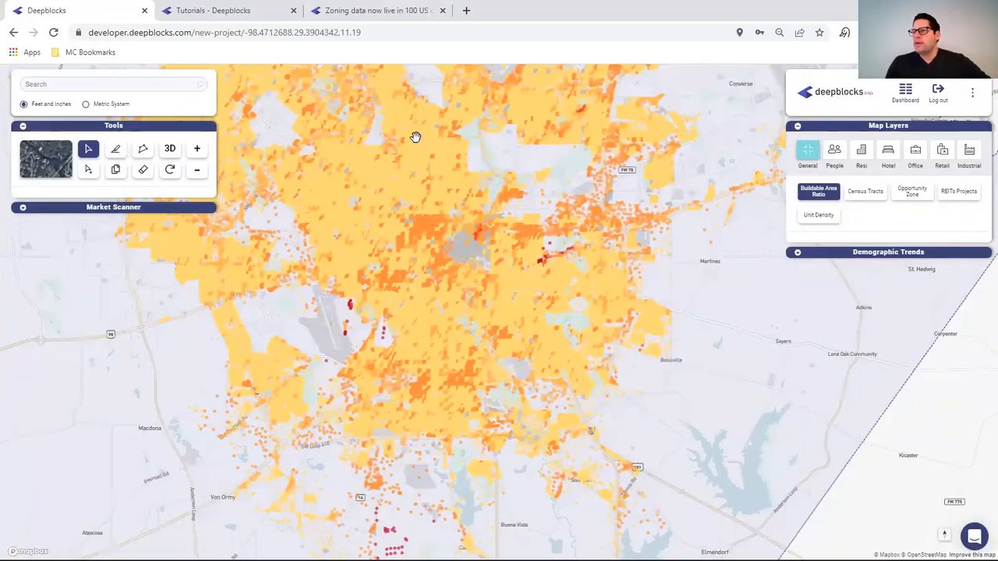
pyautogui.click(822, 198)
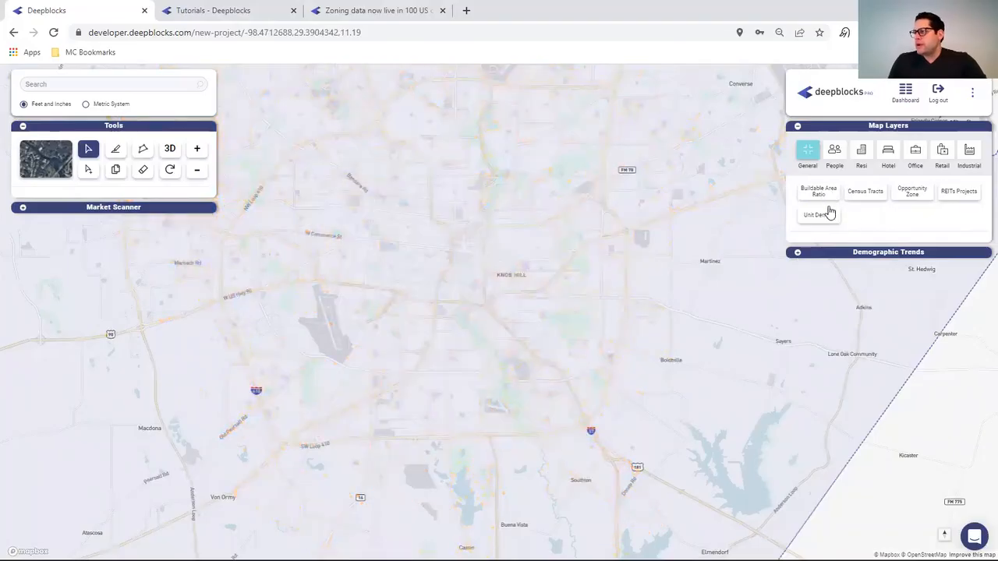
pyautogui.click(822, 216)
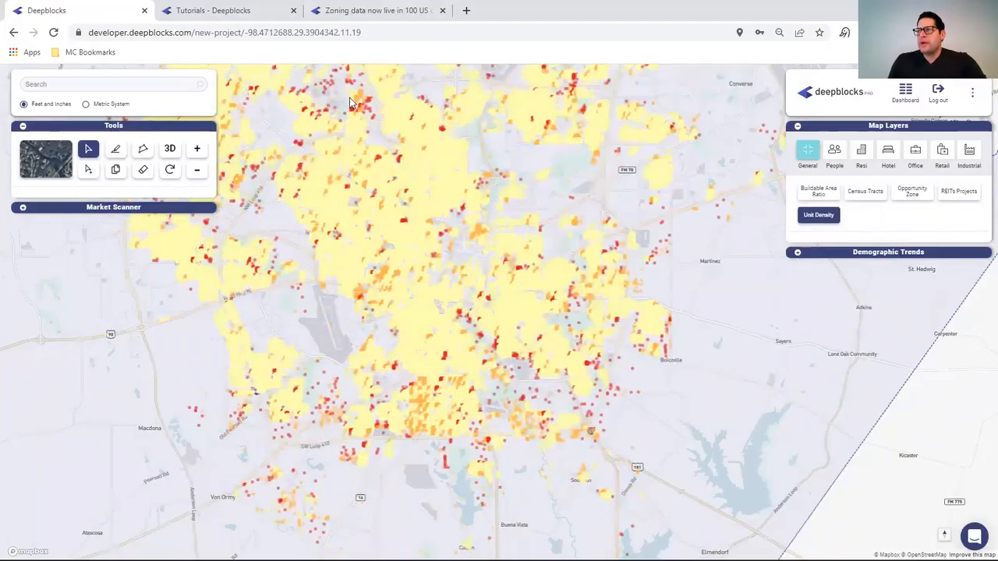
pyautogui.click(830, 217)
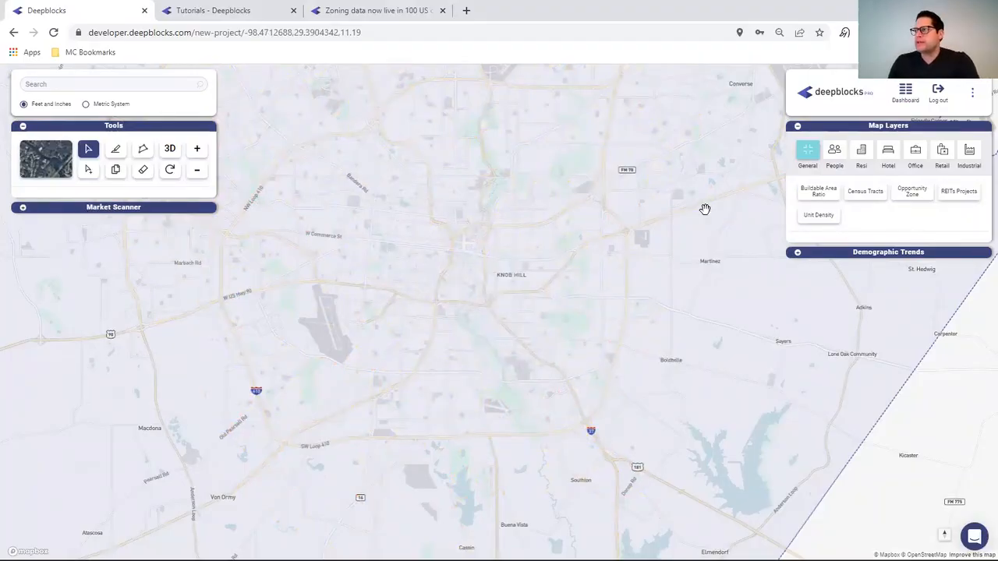
# - Zoom in over downtown San Antonio until parcel outlines appear, then expand Market Scanner
pyautogui.scroll(1, 386, 292)
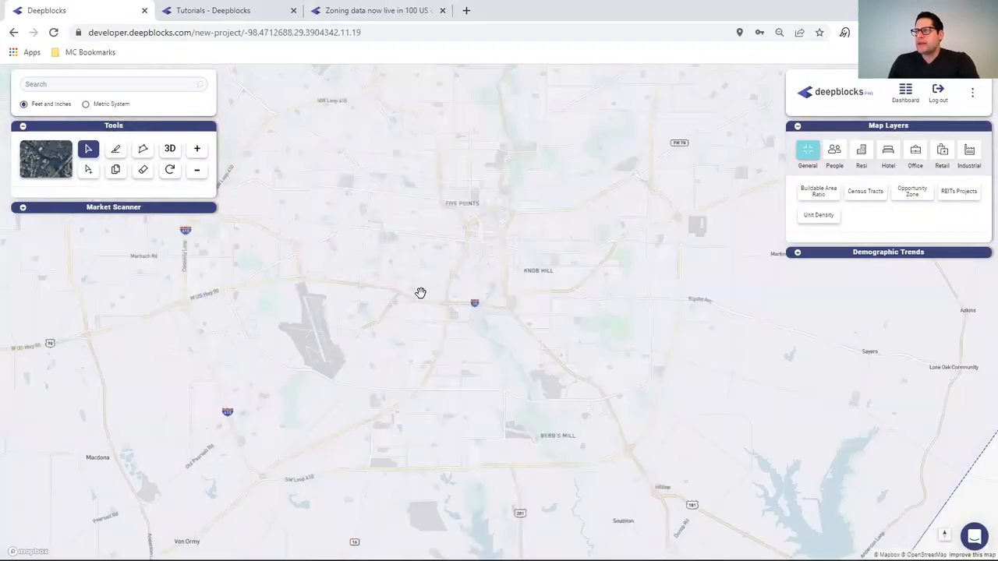
pyautogui.scroll(3, 538, 254)
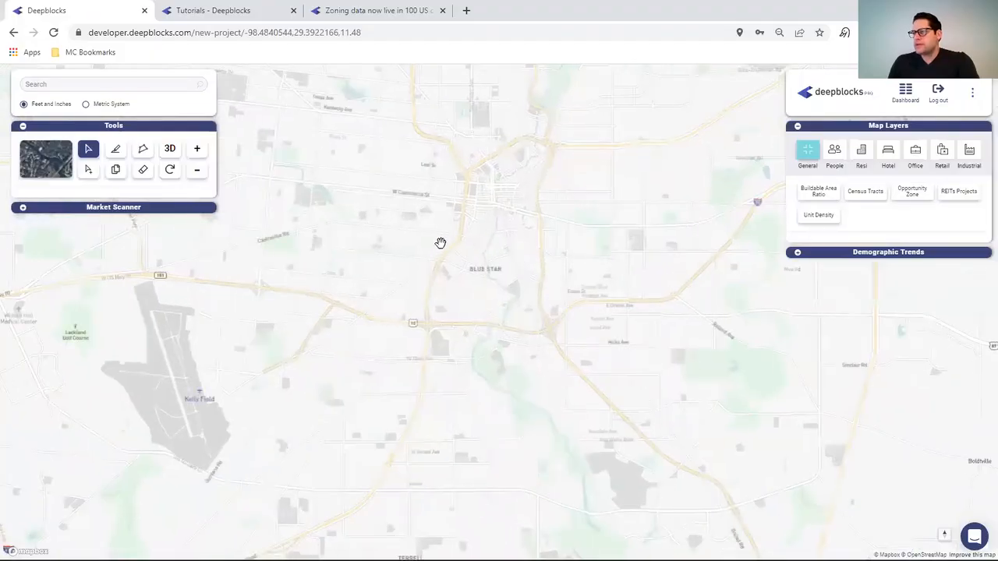
pyautogui.scroll(1, 443, 239)
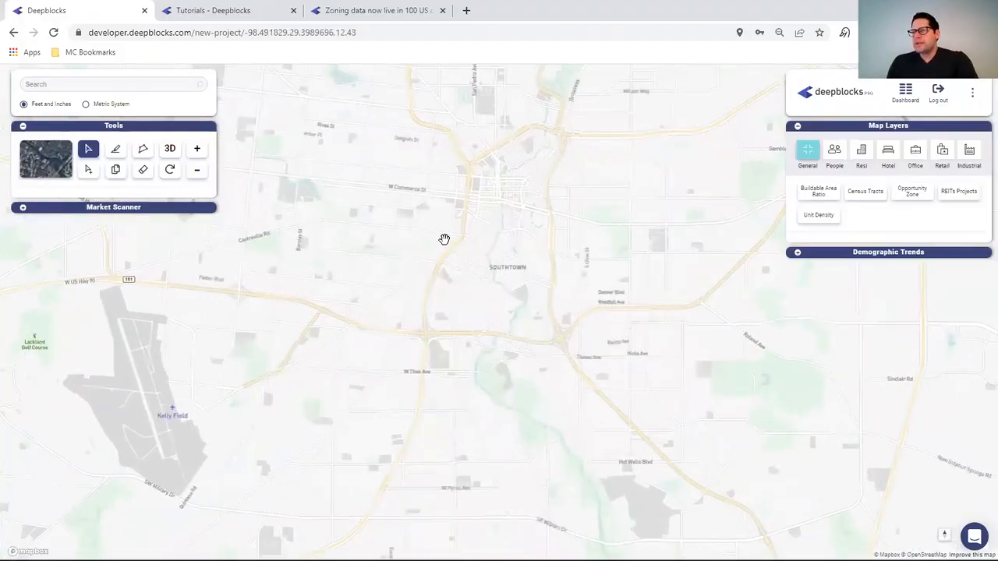
pyautogui.scroll(2, 441, 220)
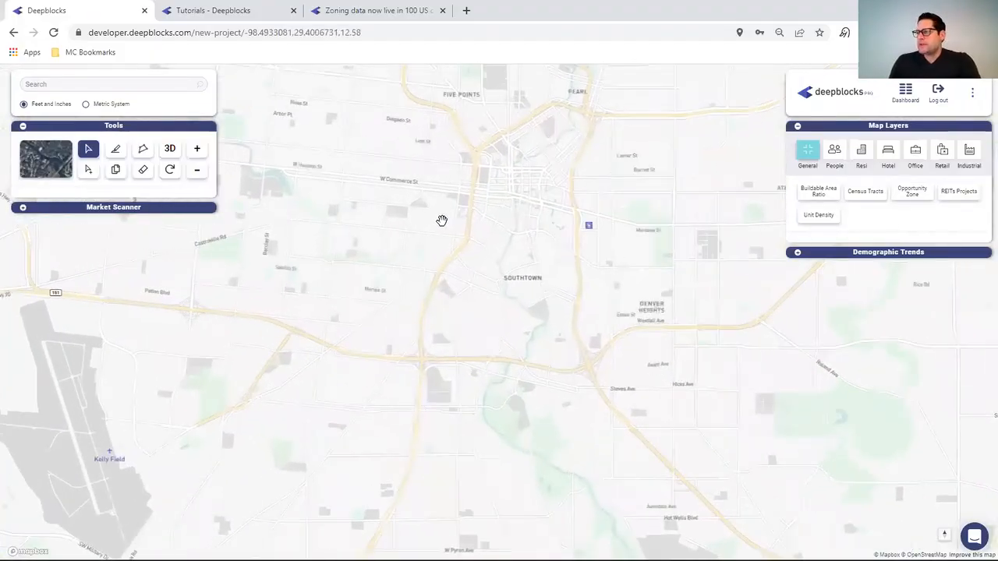
pyautogui.scroll(2, 441, 221)
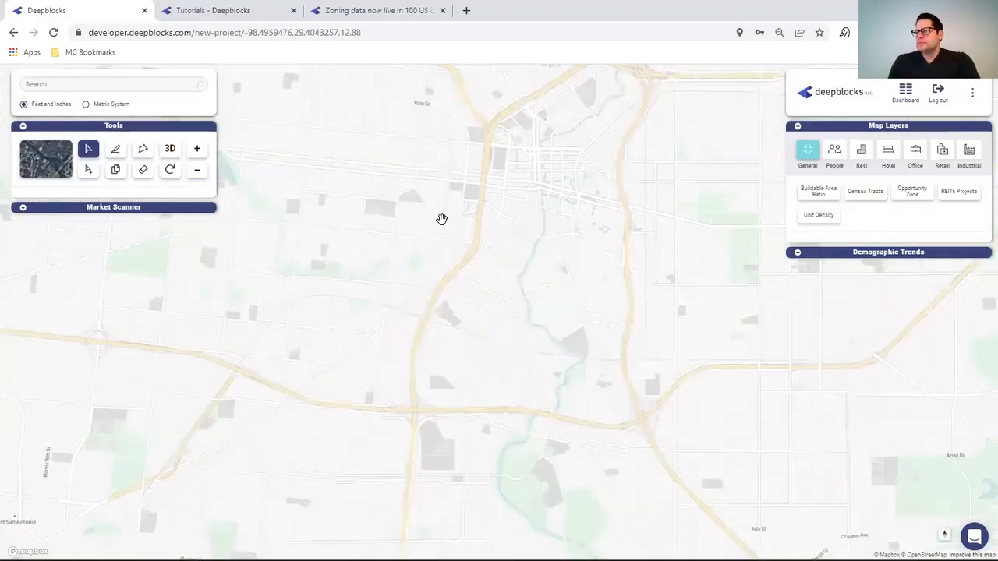
pyautogui.scroll(2, 444, 219)
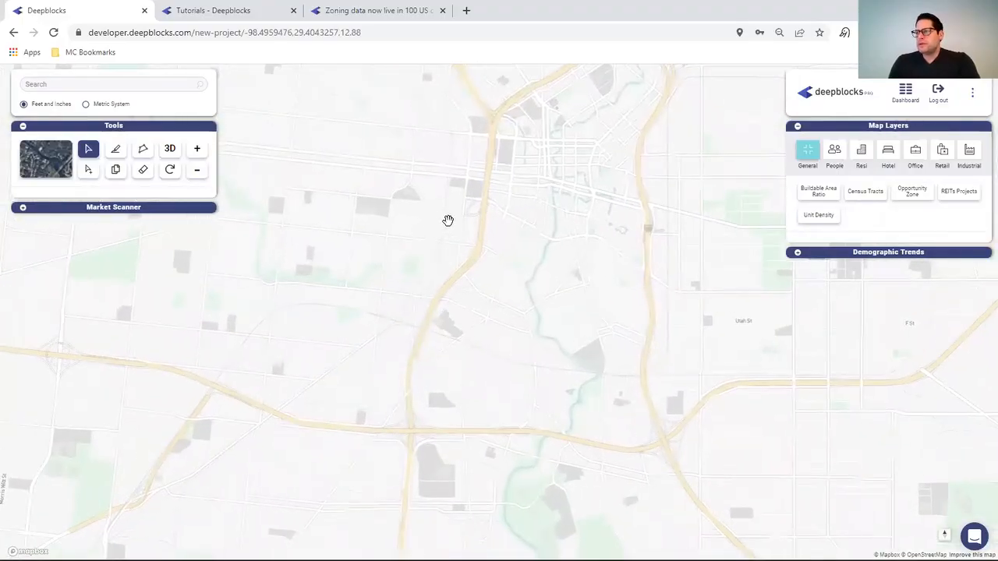
pyautogui.scroll(3, 446, 220)
pyautogui.scroll(2, 448, 221)
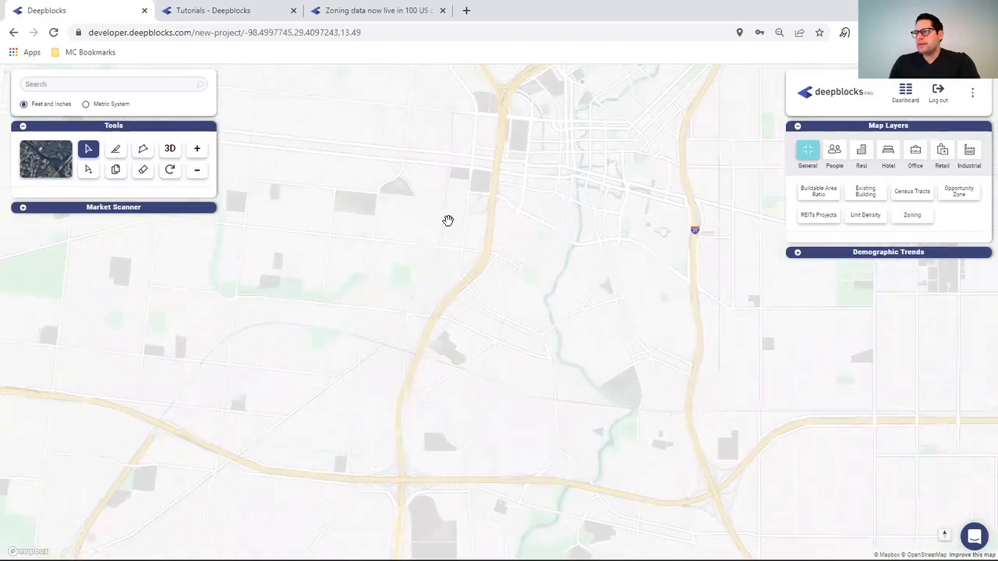
pyautogui.scroll(1, 448, 221)
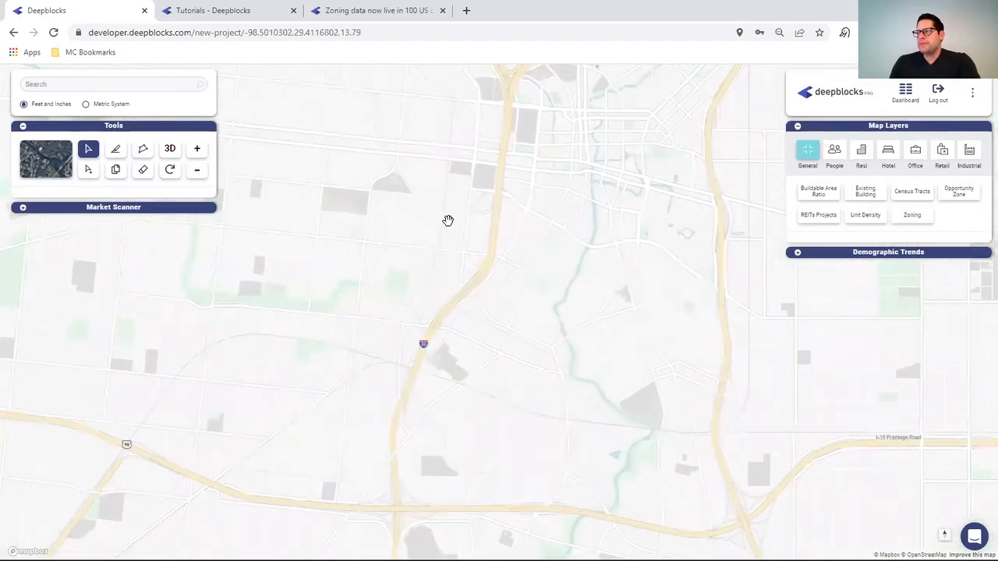
pyautogui.scroll(2, 448, 219)
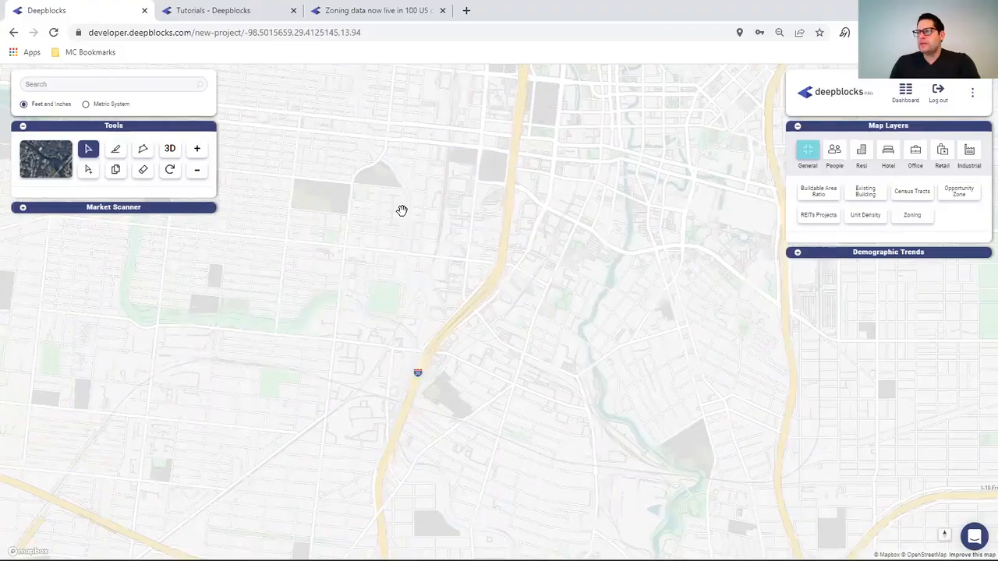
pyautogui.scroll(1, 402, 210)
pyautogui.scroll(3, 401, 211)
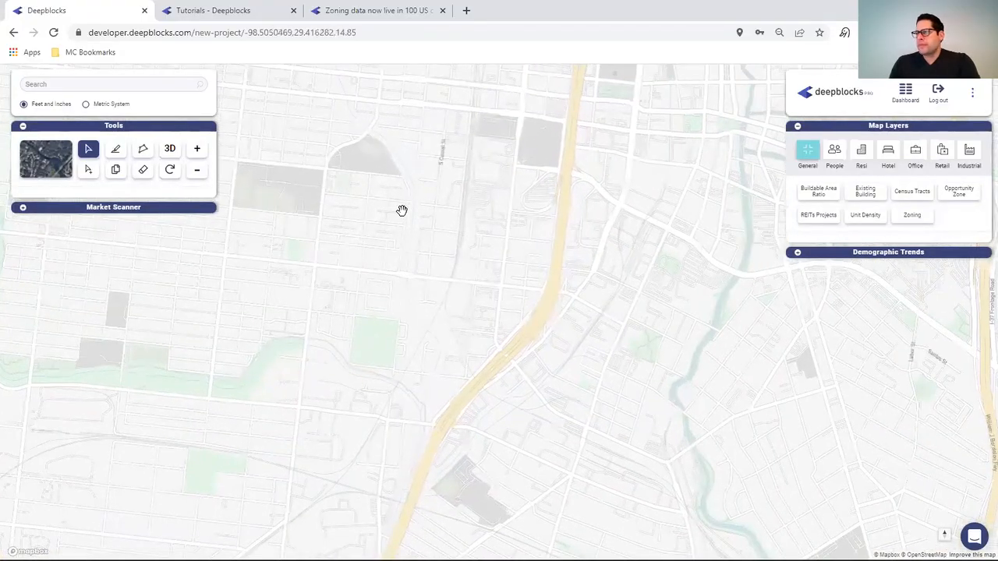
pyautogui.scroll(2, 402, 211)
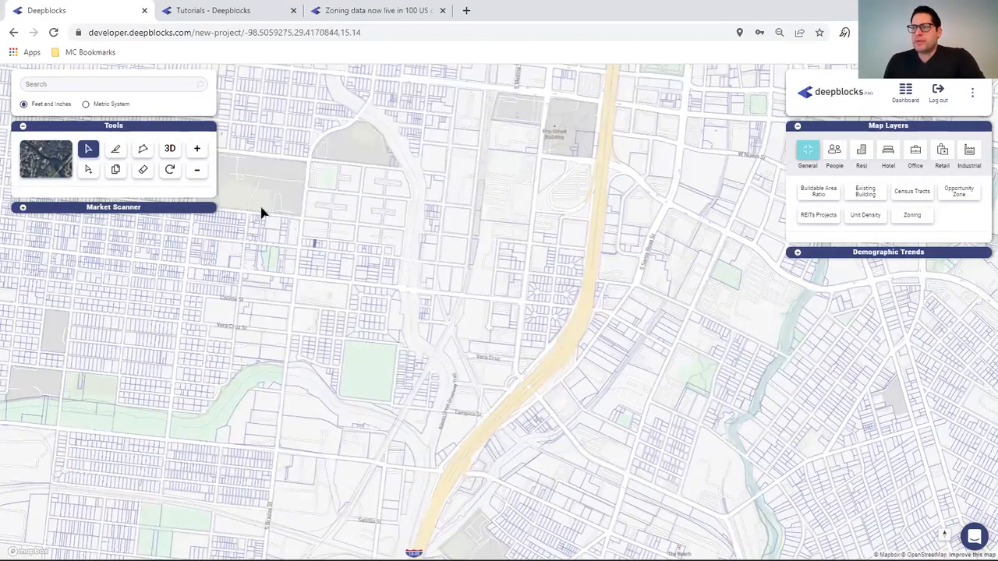
pyautogui.click(22, 209)
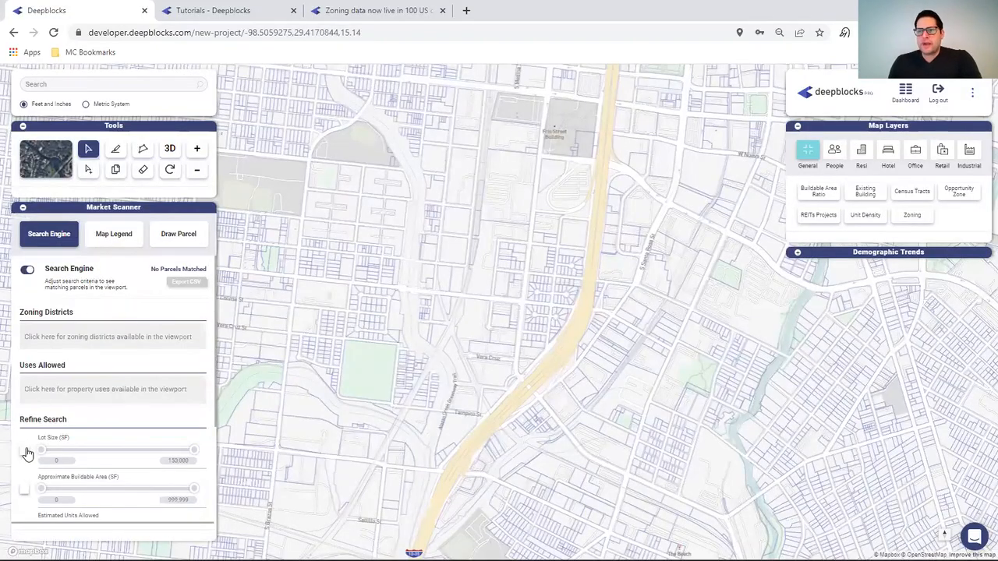
# - Enable the Lot Size filter, raise its maximum to 1,500,000 SF, then switch it off
pyautogui.click(24, 451)
pyautogui.click(180, 461)
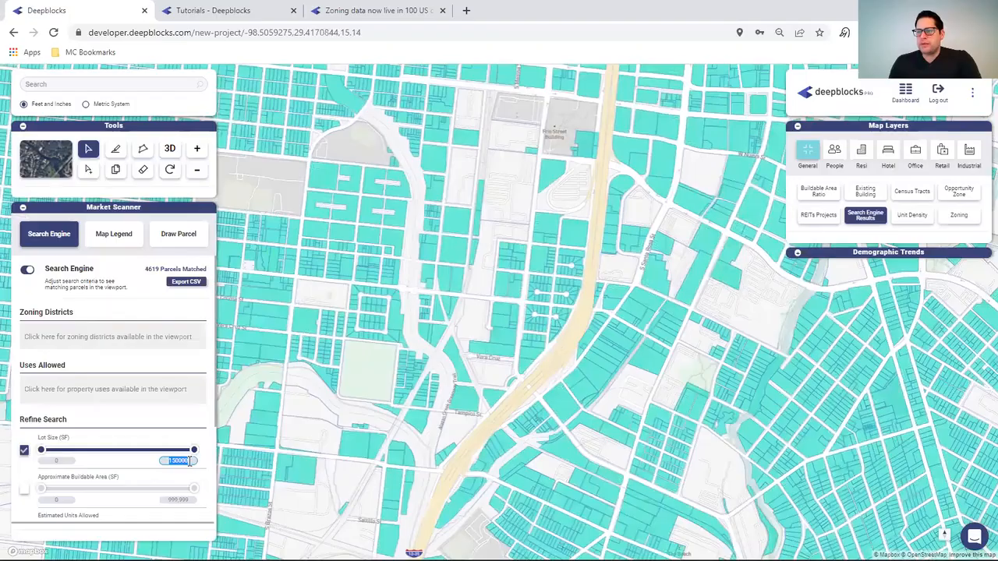
pyautogui.click(189, 461)
pyautogui.write('0')
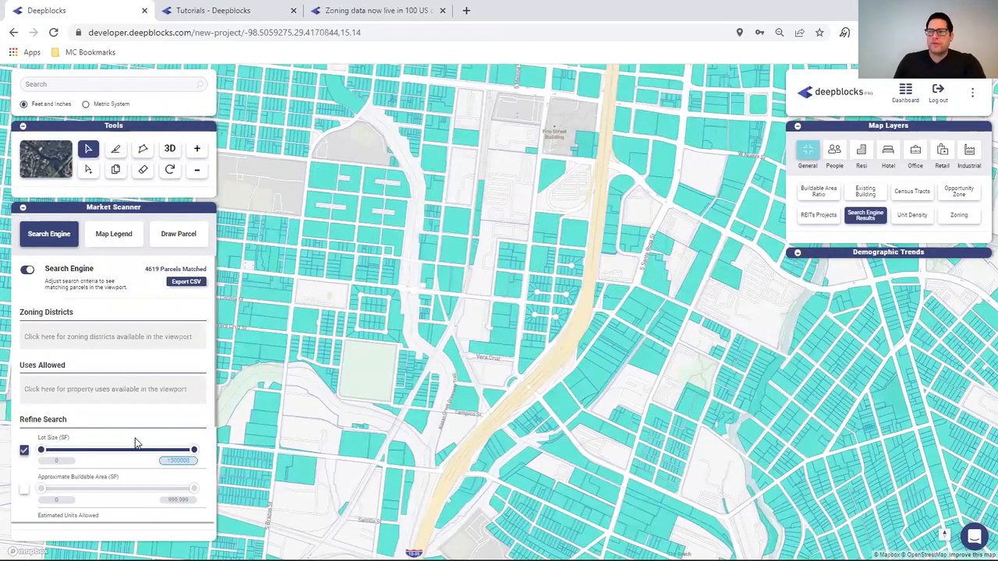
pyautogui.click(122, 434)
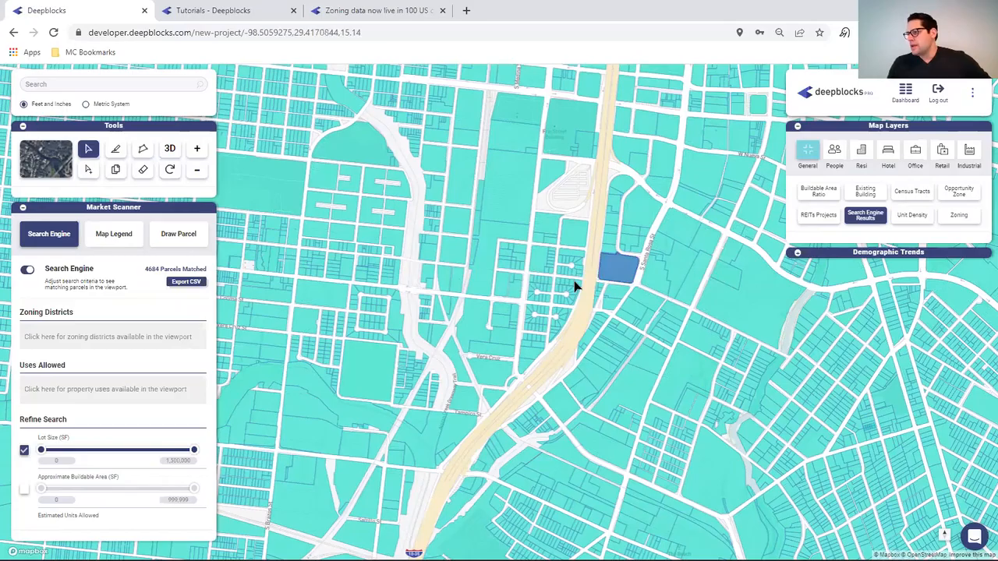
pyautogui.scroll(-1, 577, 279)
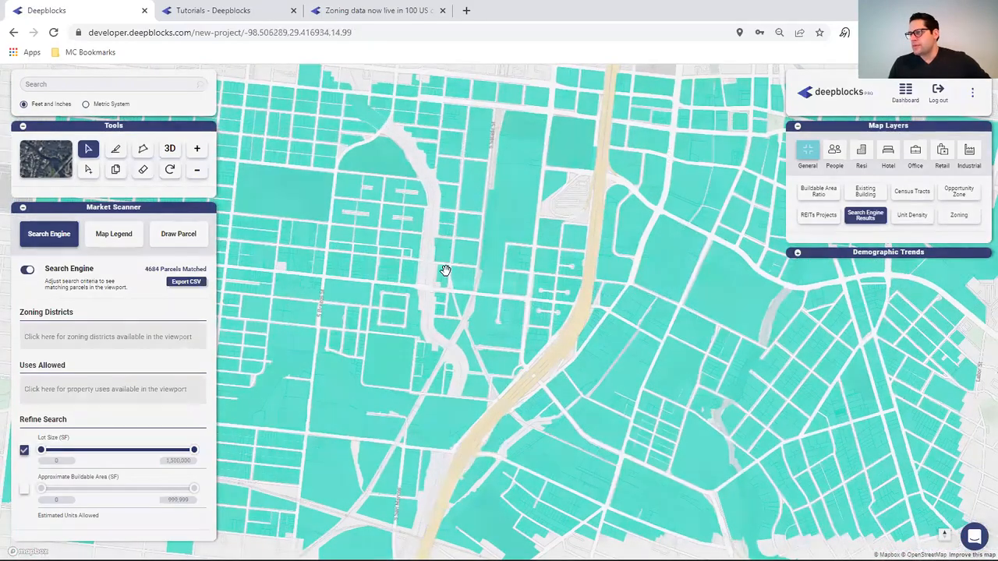
pyautogui.scroll(1, 445, 270)
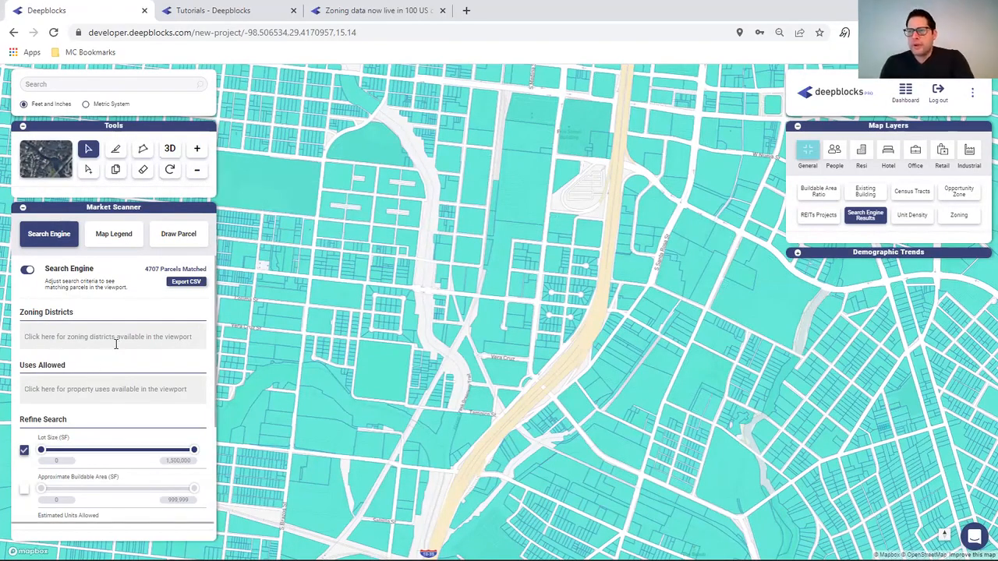
pyautogui.click(24, 450)
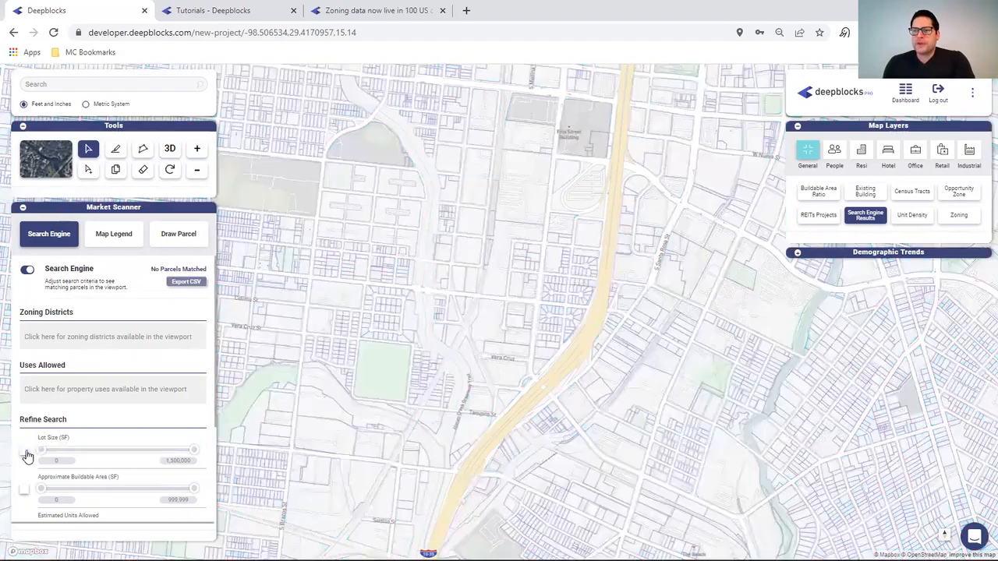
# - Open the Uses Allowed dropdown and type 2 to filter the property use options
pyautogui.click(79, 384)
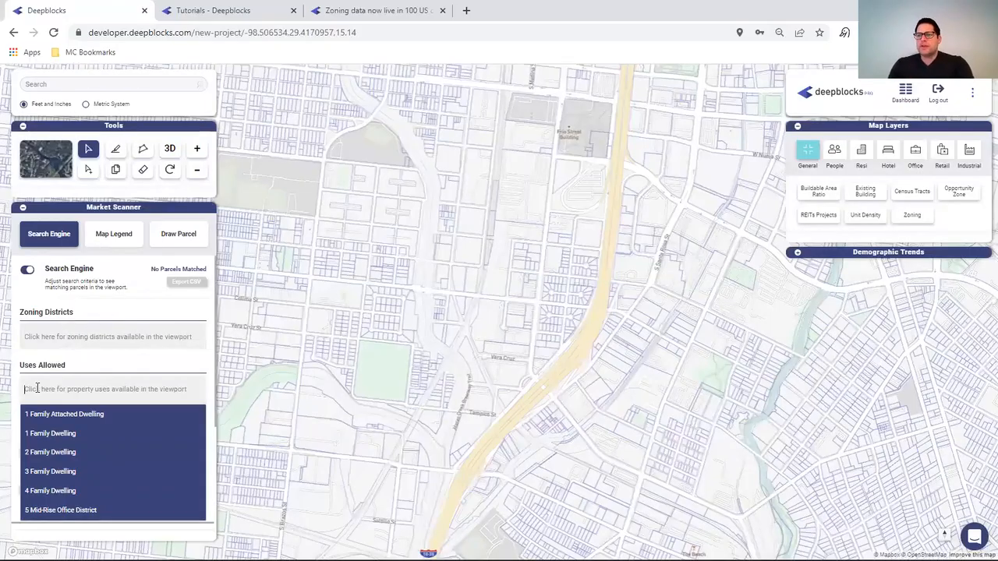
pyautogui.click(76, 365)
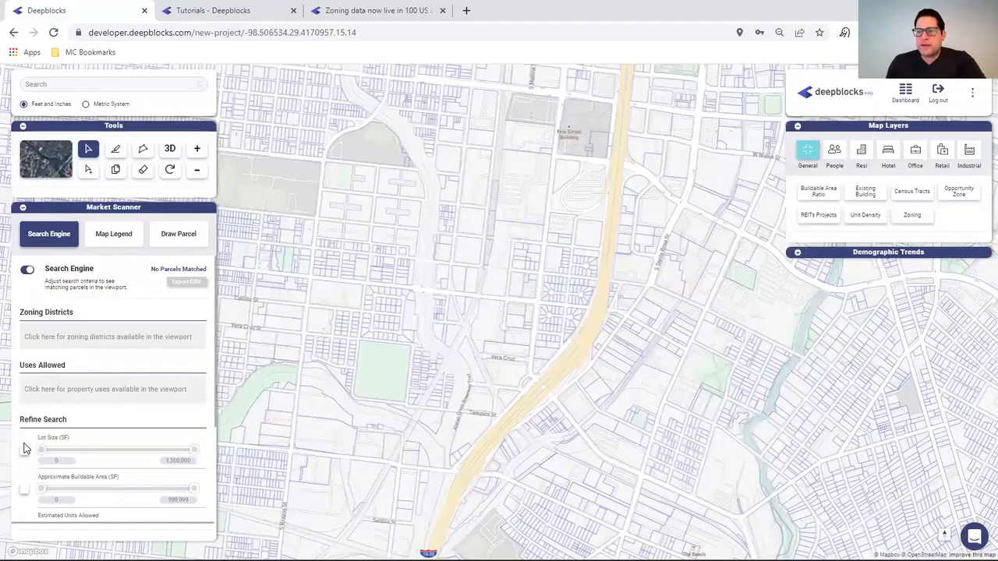
pyautogui.scroll(-1, 96, 414)
pyautogui.scroll(-3, 98, 412)
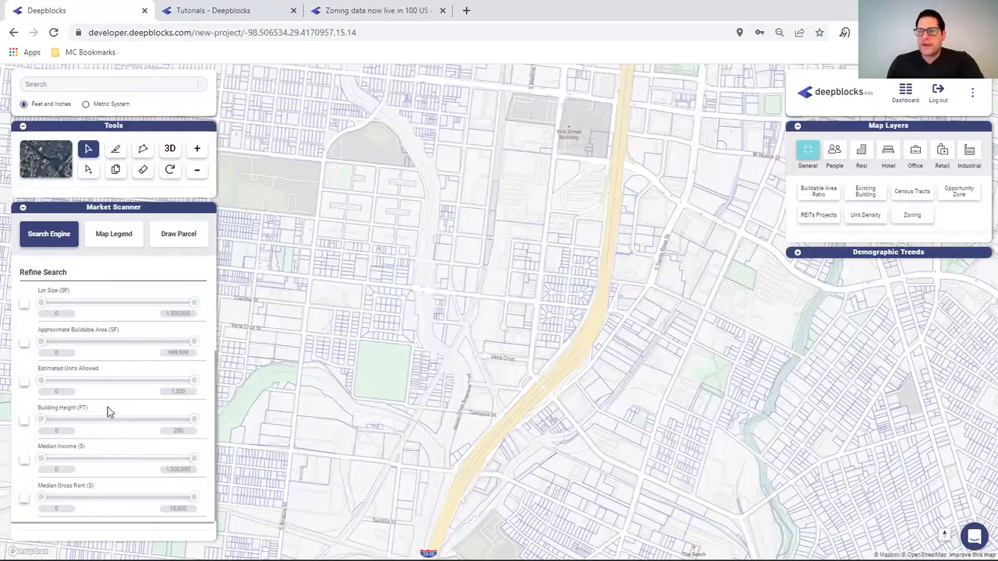
pyautogui.scroll(3, 107, 407)
pyautogui.click(68, 367)
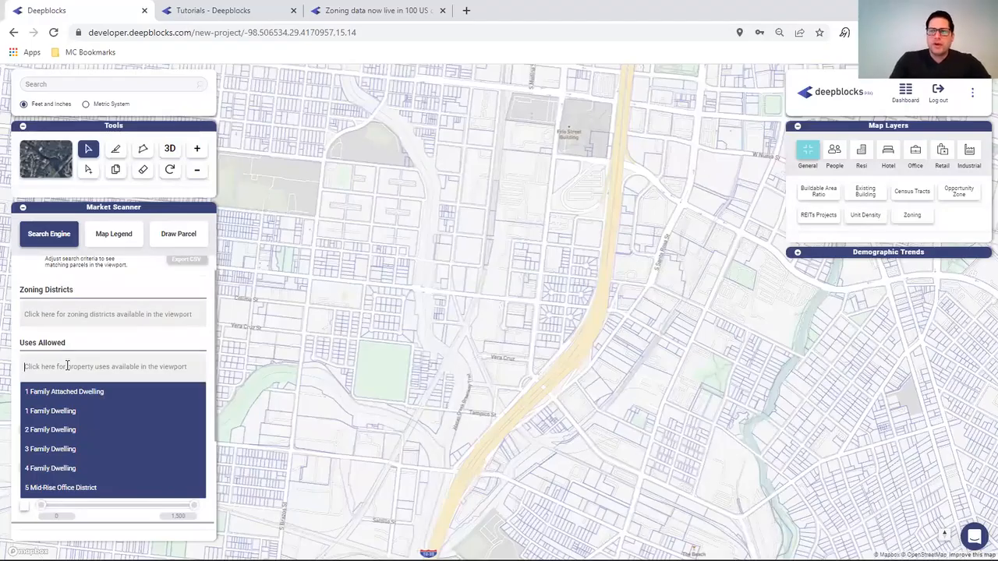
pyautogui.write('2')
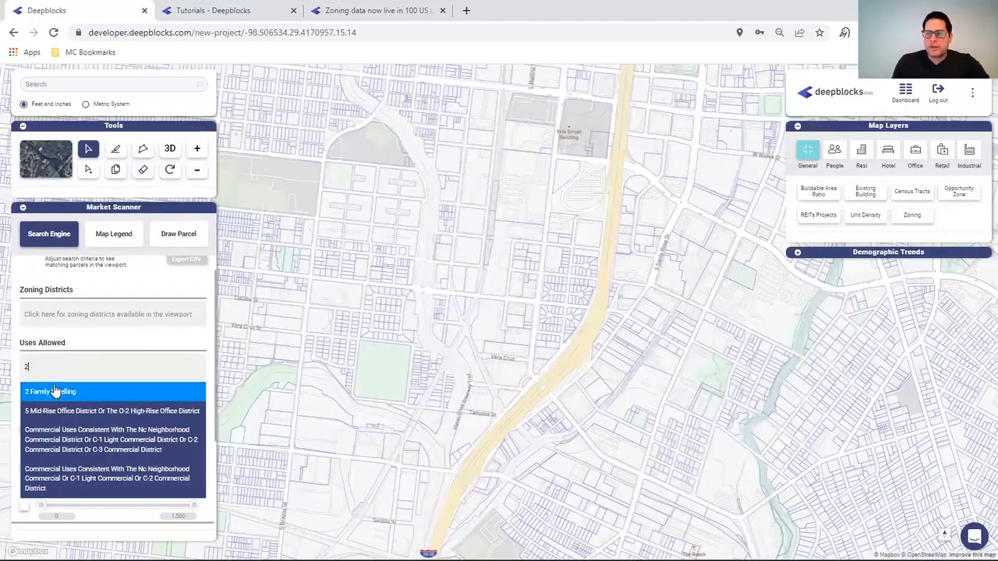
# - Add 2, 3 and 4 Family Dwelling to the Uses Allowed filter
pyautogui.click(56, 392)
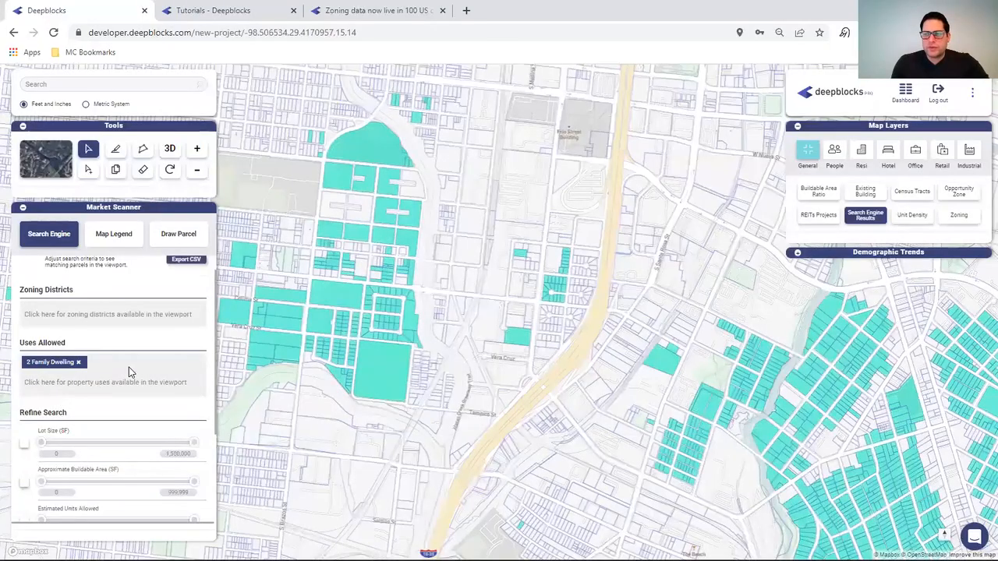
pyautogui.click(112, 379)
pyautogui.write('3')
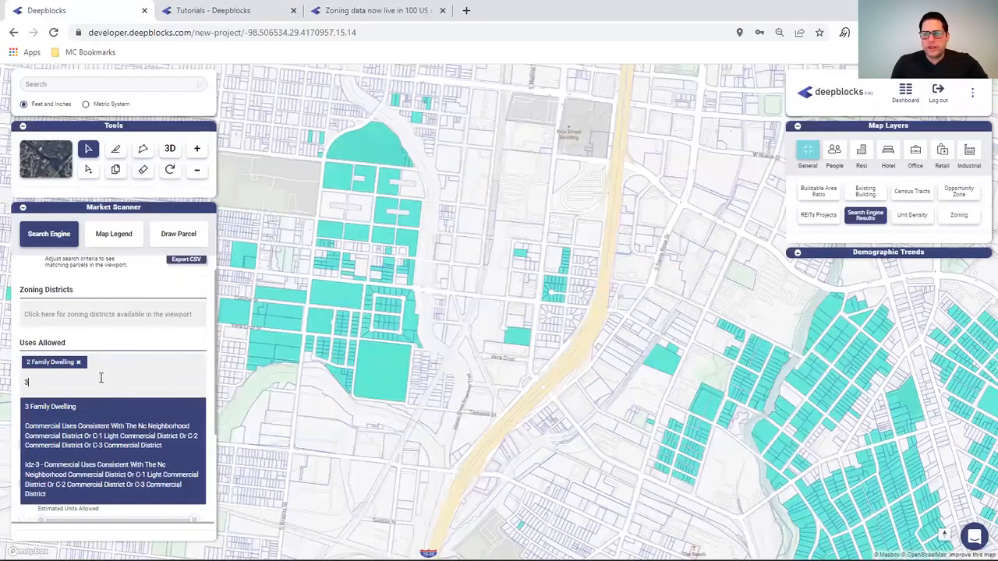
pyautogui.click(69, 407)
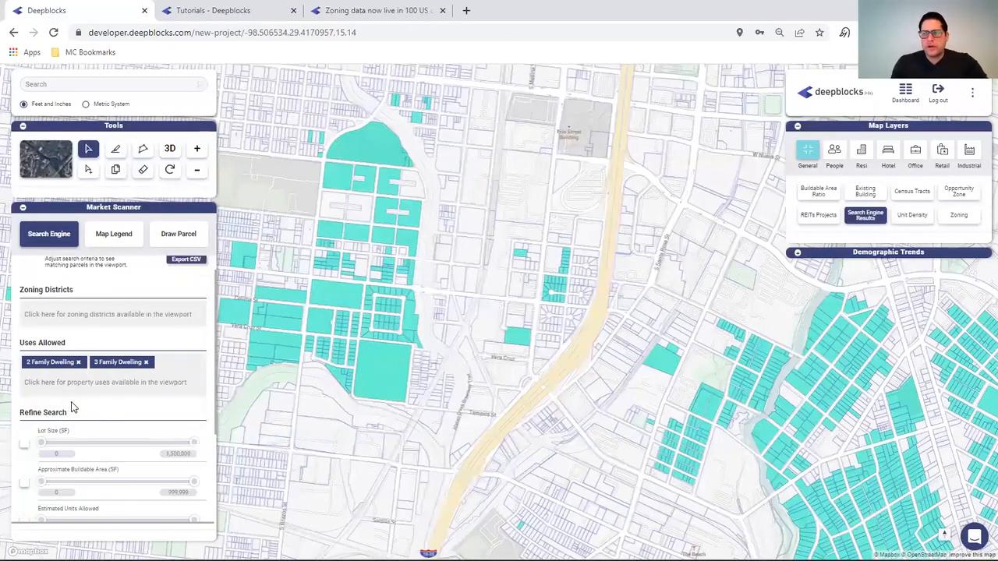
pyautogui.click(106, 381)
pyautogui.write('4')
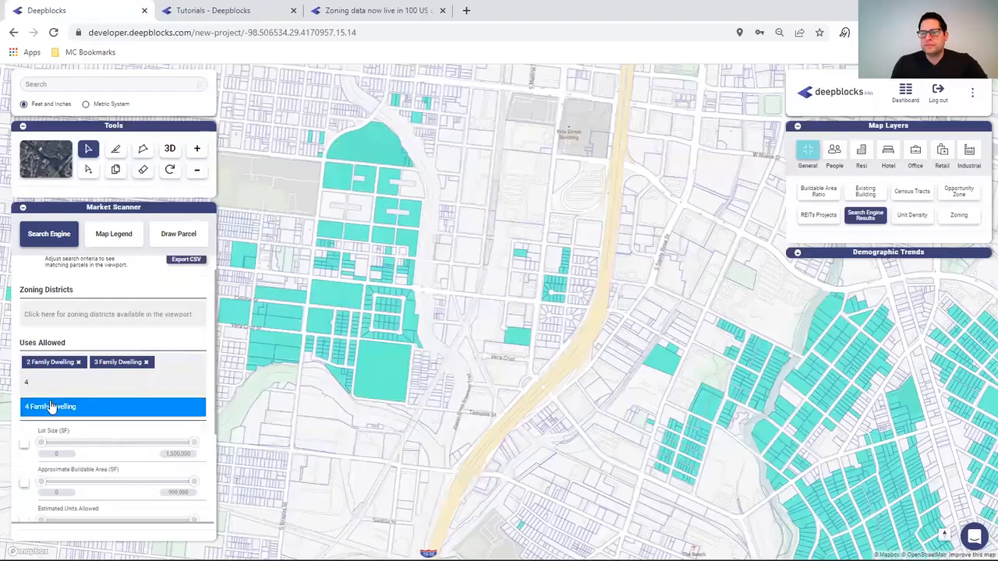
pyautogui.click(50, 406)
# - Search 'MUL' and add Multi-Family Dwelling to the allowed uses
pyautogui.click(61, 398)
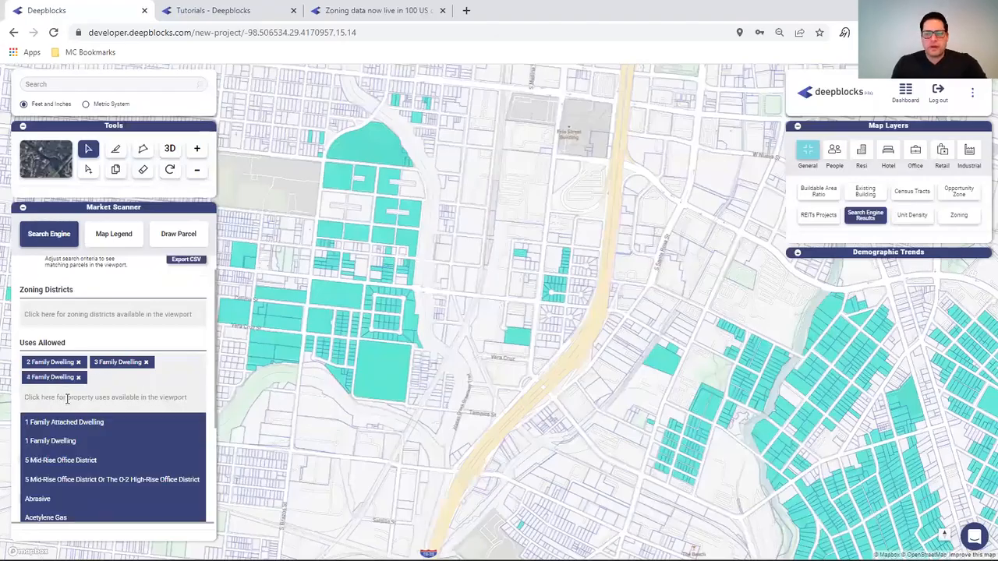
pyautogui.write('5')
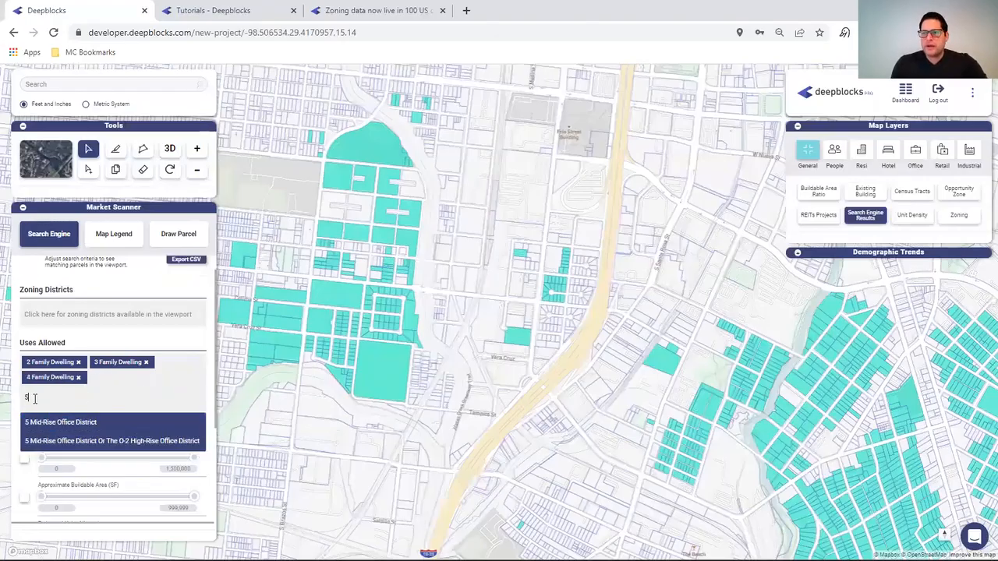
pyautogui.press('BackSpace')
pyautogui.write('MU')
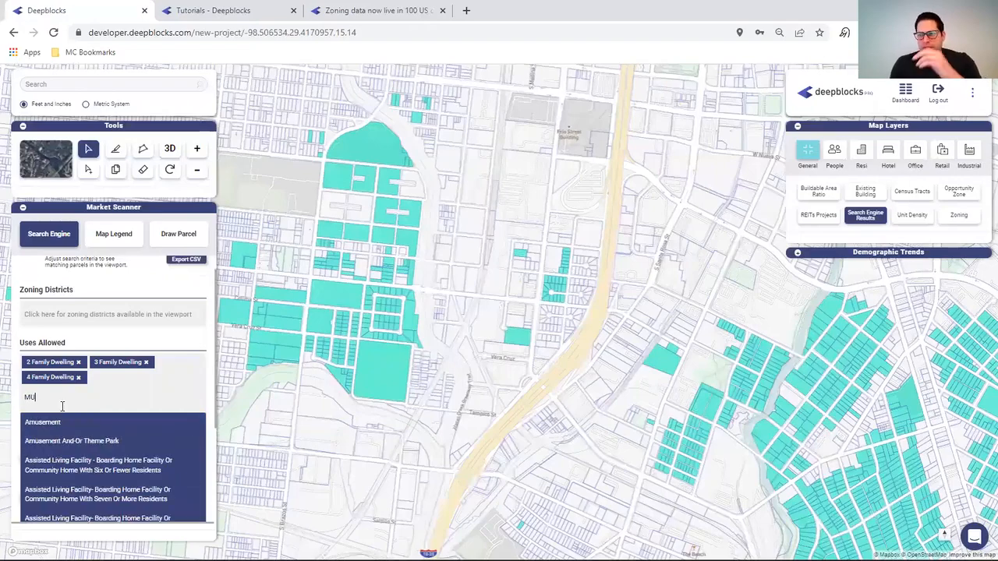
pyautogui.write('L')
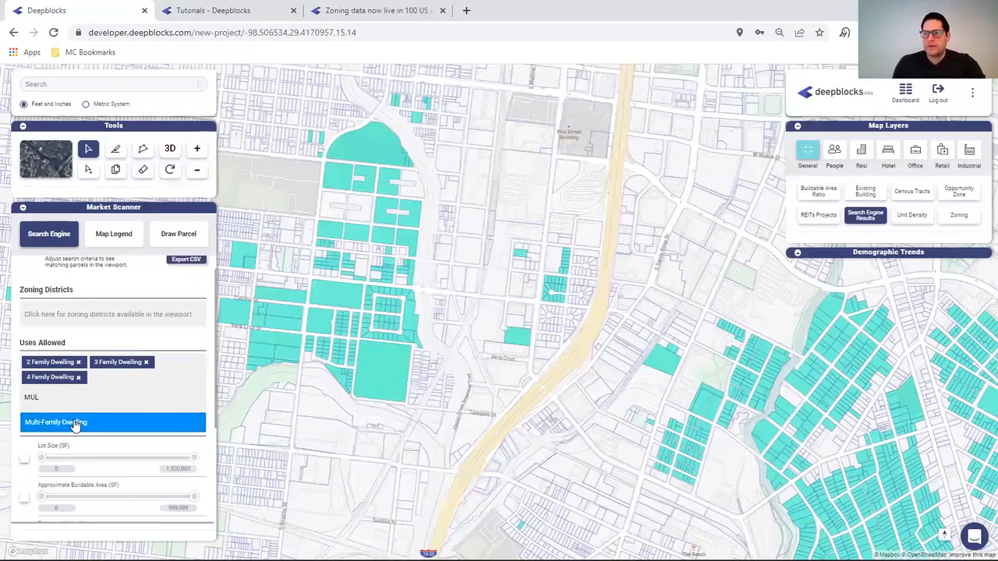
pyautogui.click(106, 421)
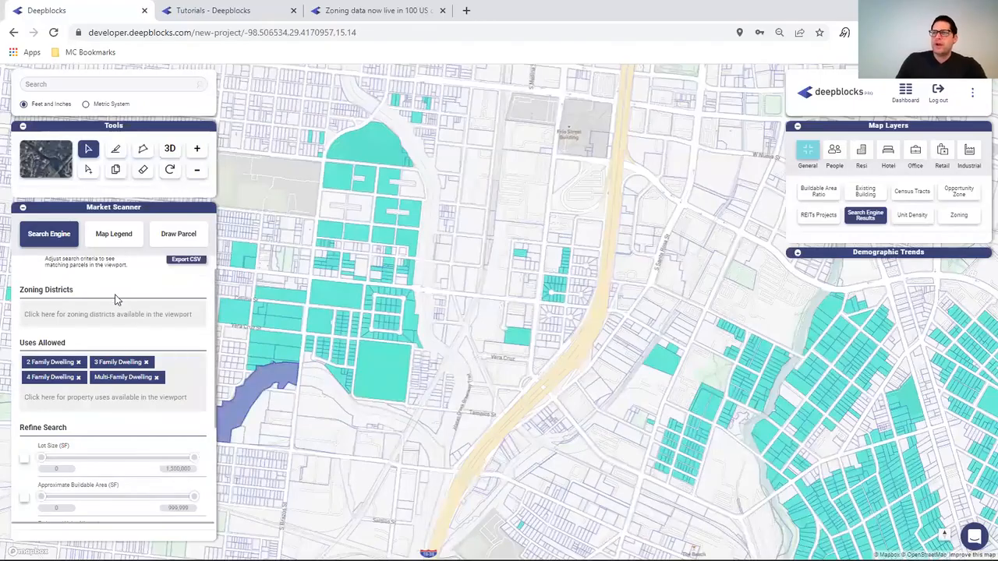
pyautogui.scroll(1, 116, 301)
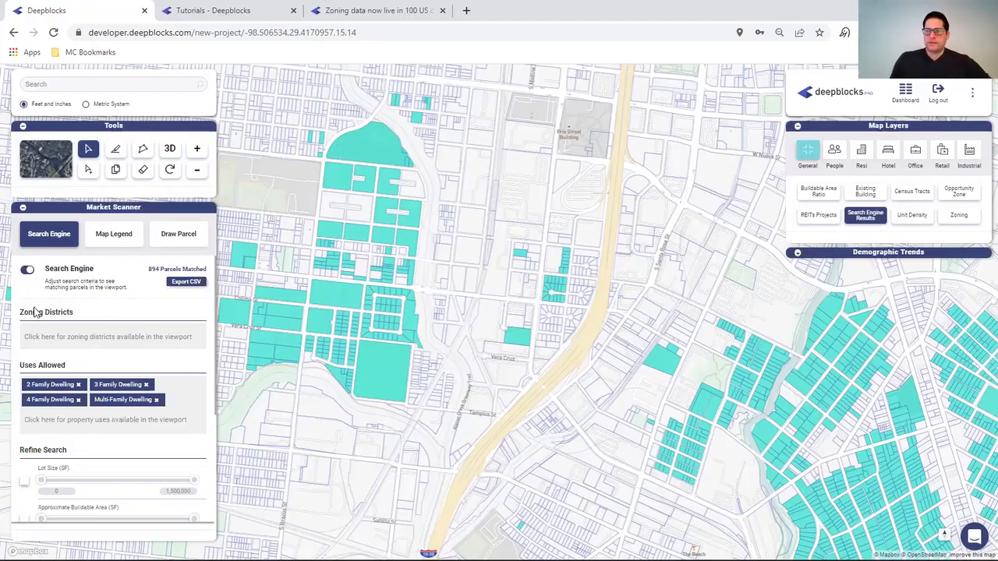
# - Turn on Estimated Units Allowed with a 100-unit minimum, leaving 3 matching parcels
pyautogui.scroll(-3, 64, 329)
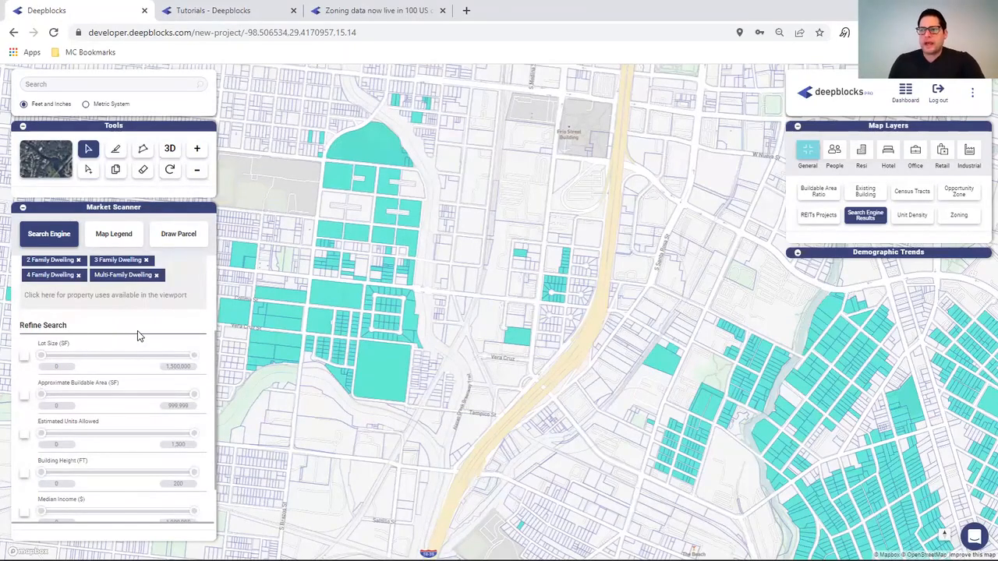
pyautogui.click(24, 395)
pyautogui.click(61, 406)
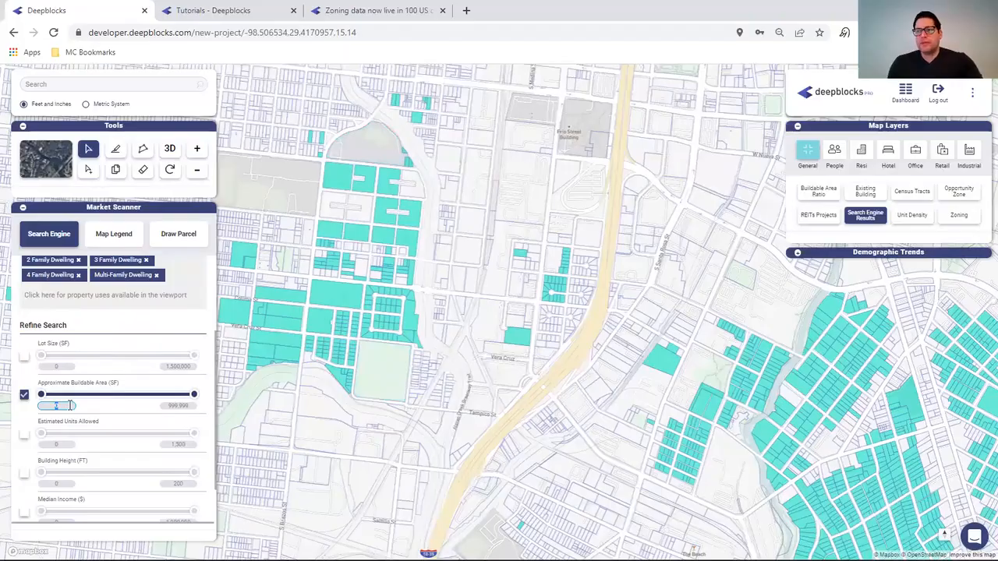
pyautogui.click(24, 396)
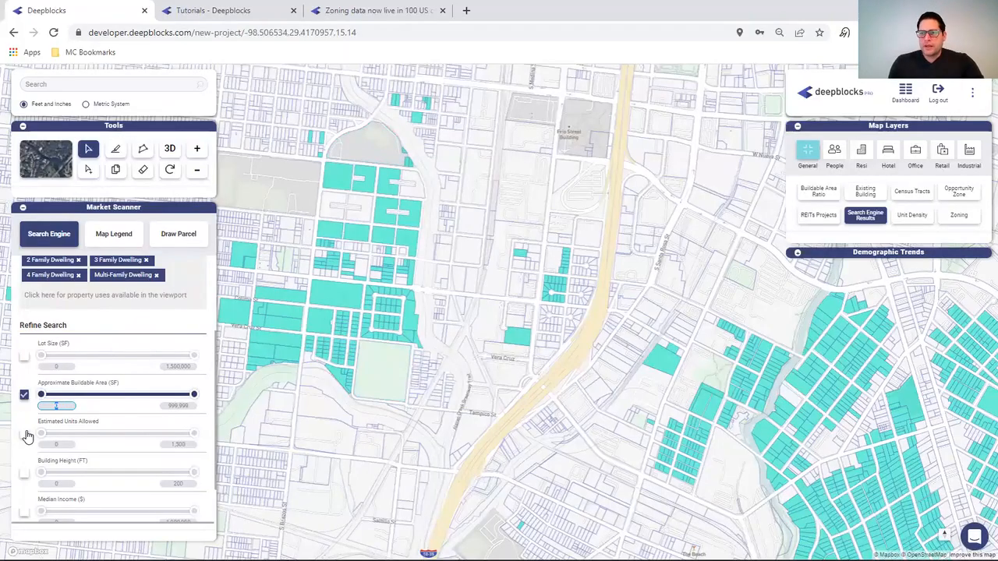
pyautogui.click(24, 433)
pyautogui.click(63, 445)
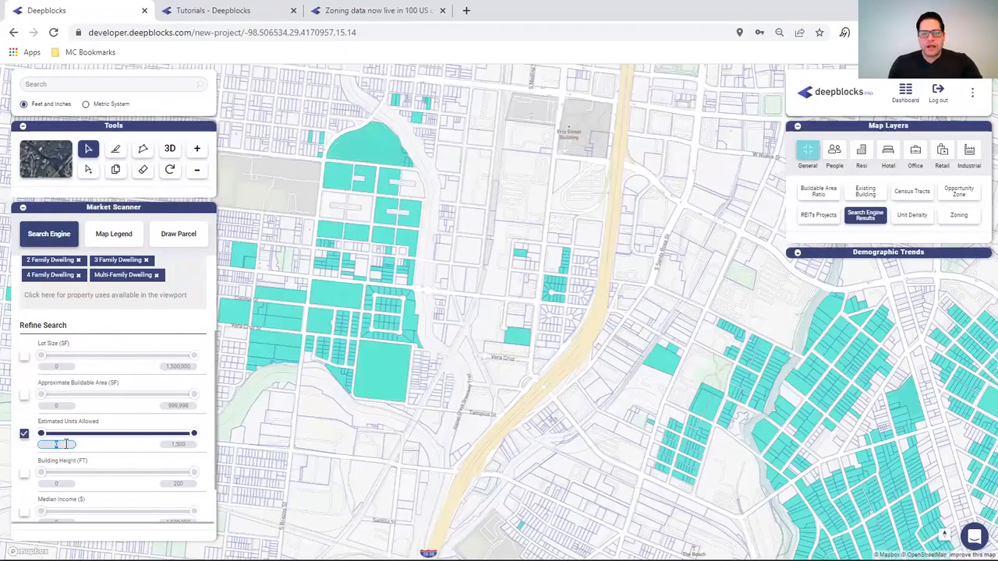
pyautogui.write('100')
pyautogui.click(127, 423)
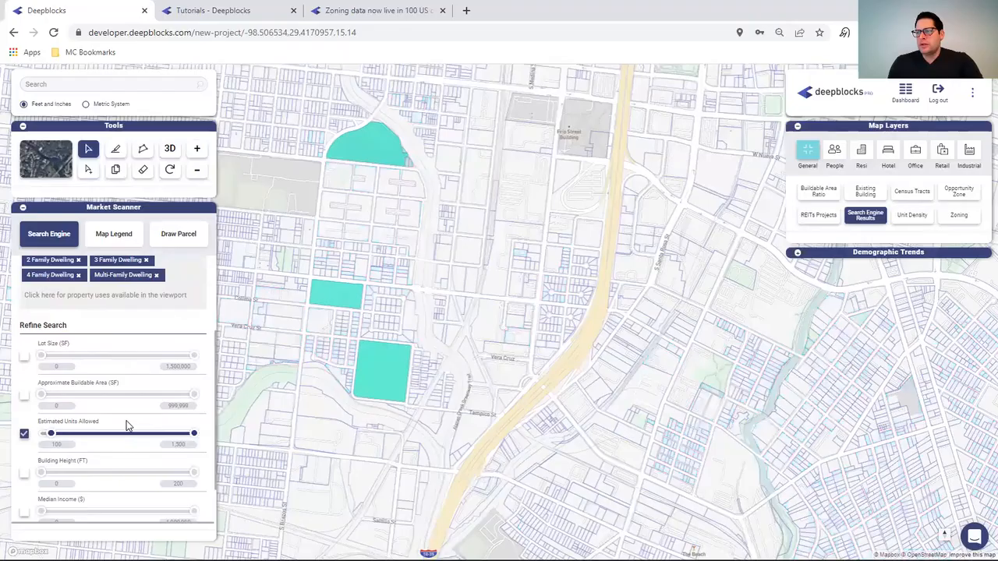
pyautogui.scroll(3, 134, 351)
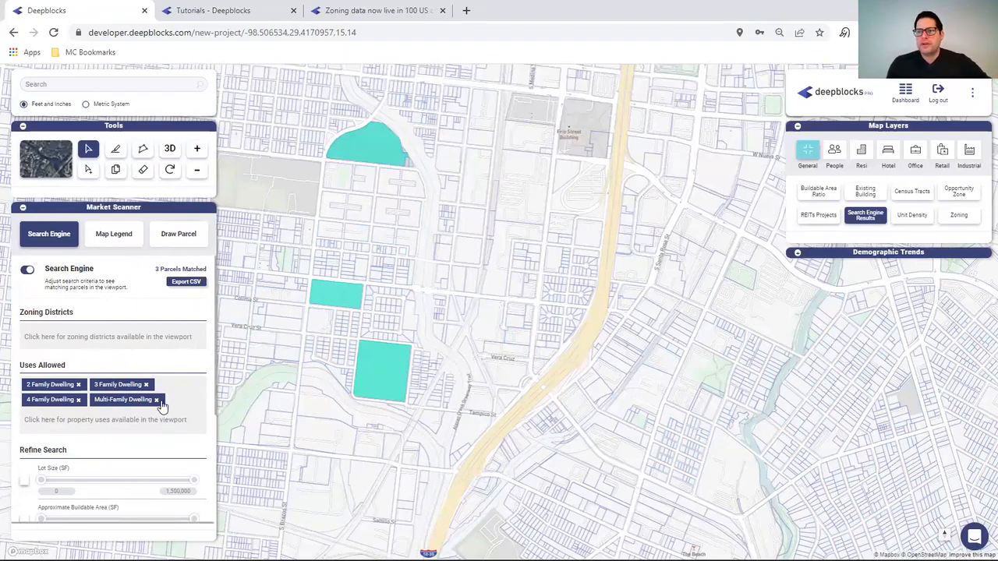
pyautogui.scroll(-2, 86, 452)
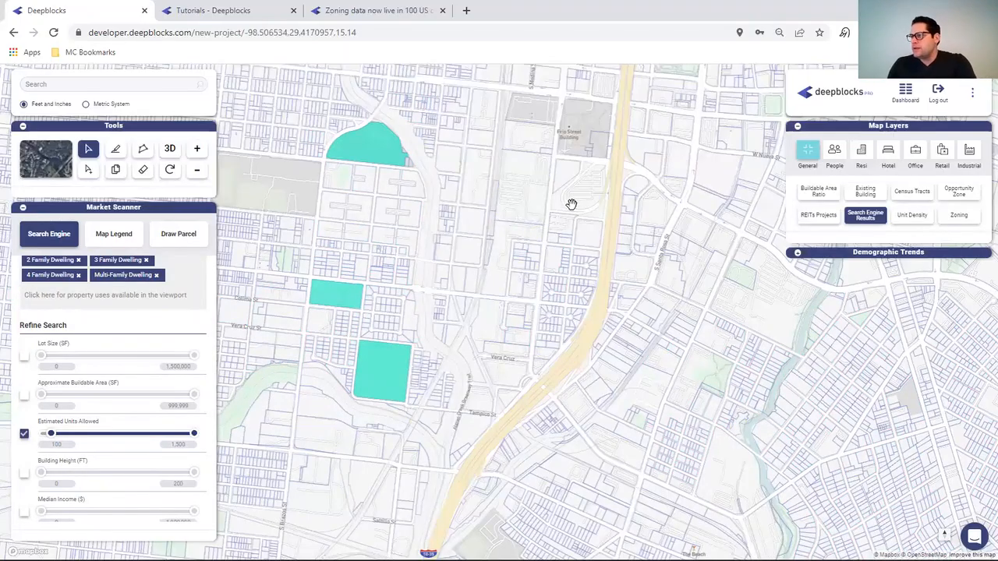
# - Pan the map across several neighbourhoods, including west of the freeway, looking for matched parcels
pyautogui.moveTo(572, 204); pyautogui.dragTo(772, 560)
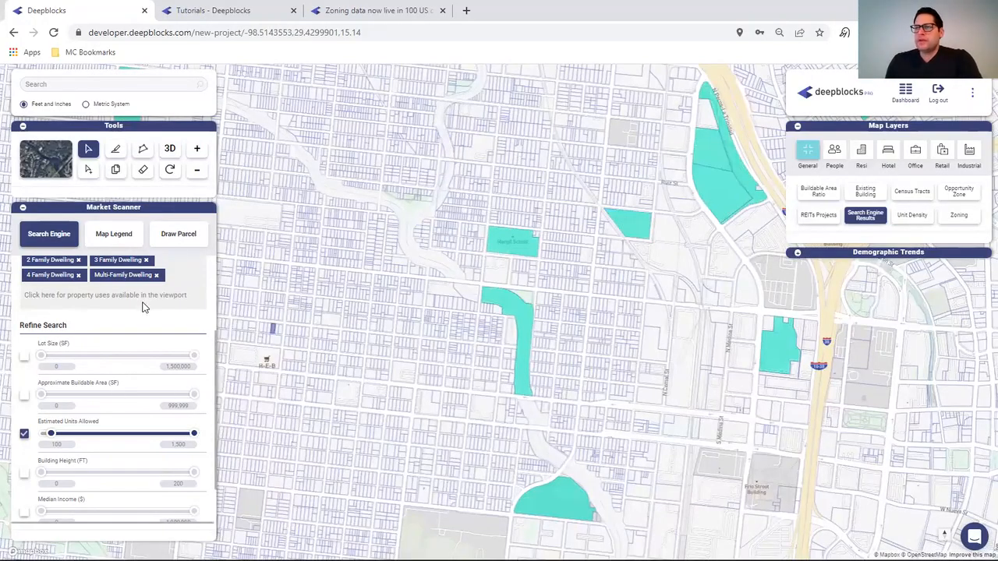
pyautogui.scroll(3, 143, 305)
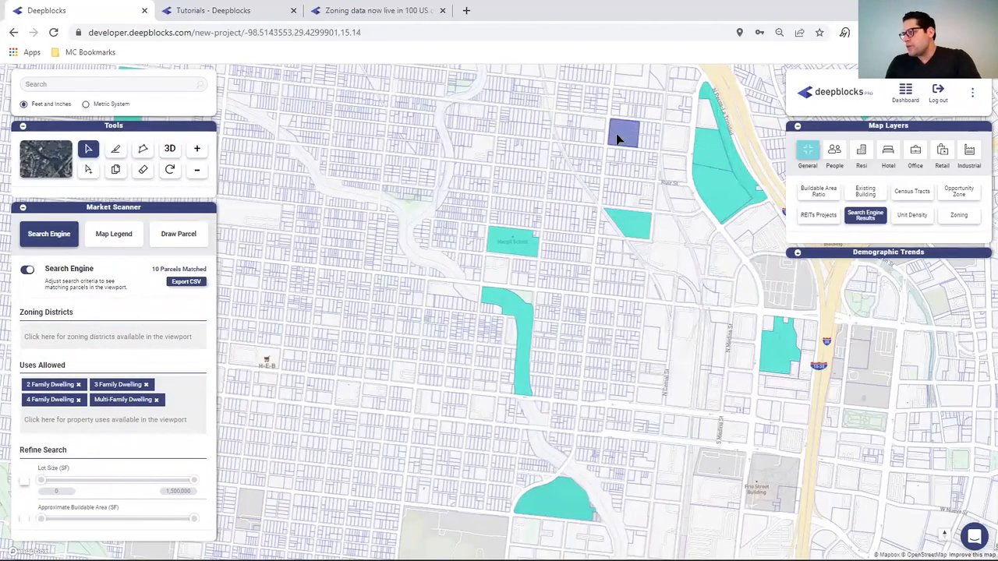
pyautogui.moveTo(616, 144); pyautogui.dragTo(217, 520)
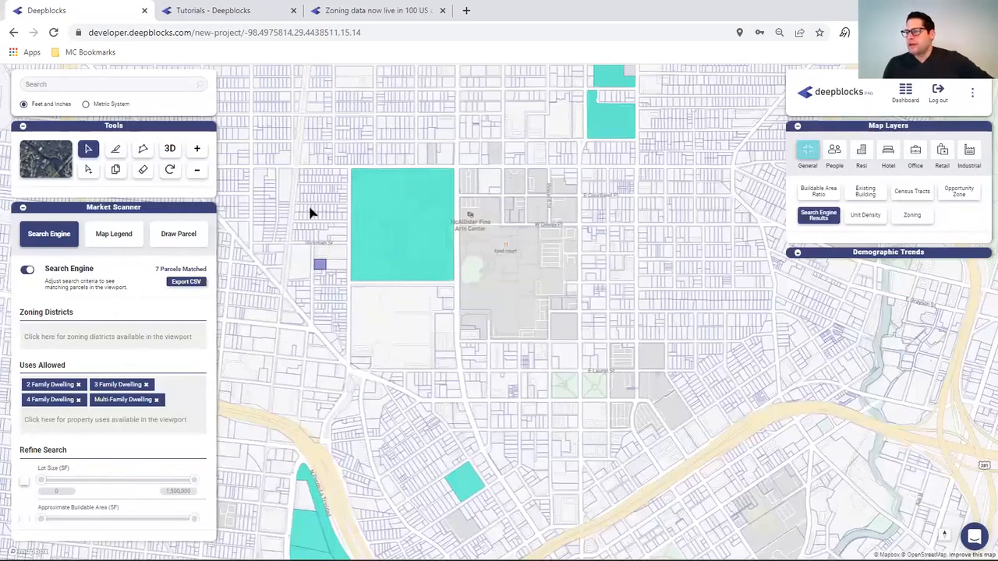
pyautogui.moveTo(546, 113); pyautogui.dragTo(790, 494)
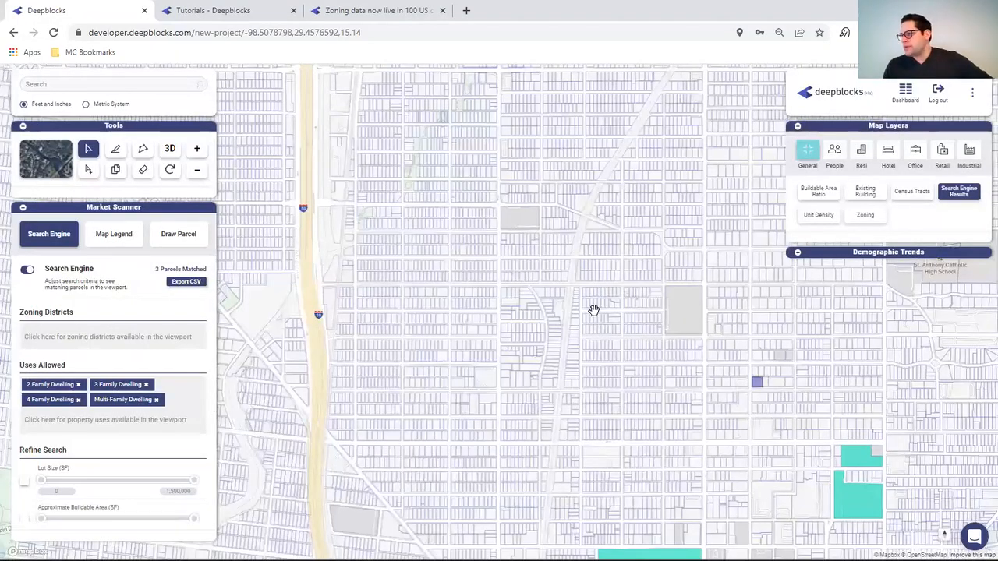
pyautogui.scroll(-2, 68, 341)
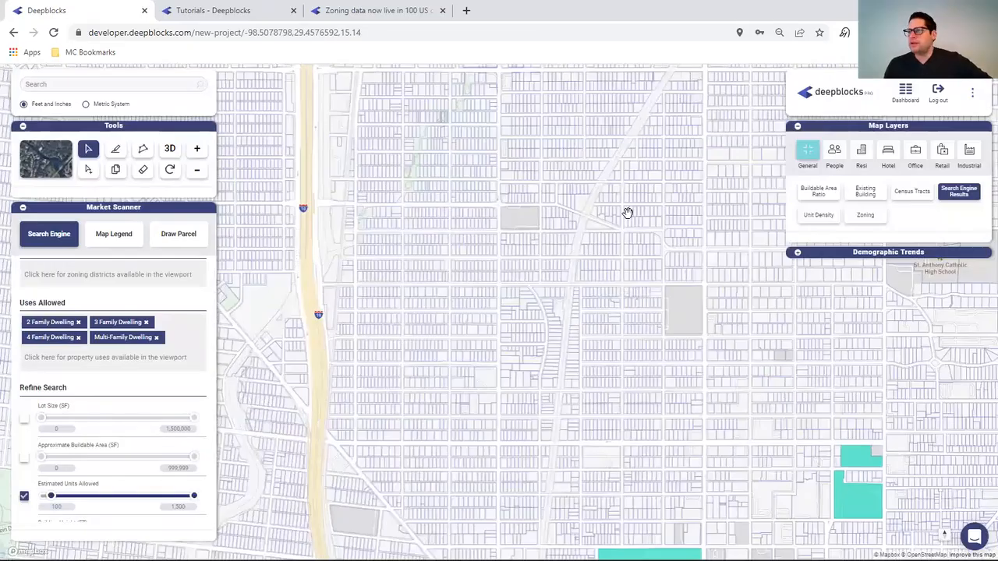
pyautogui.moveTo(511, 171); pyautogui.dragTo(956, 452)
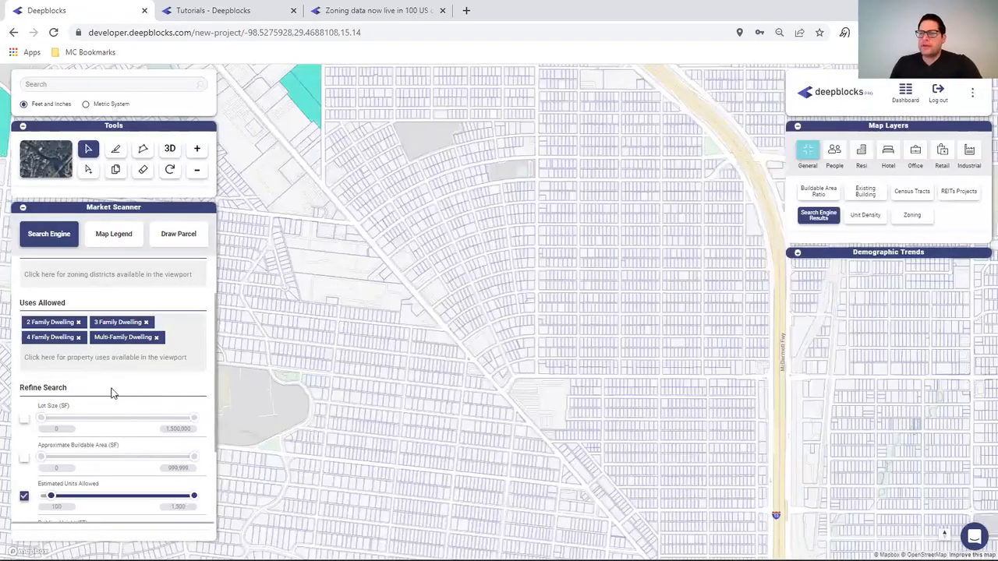
pyautogui.scroll(-3, 69, 403)
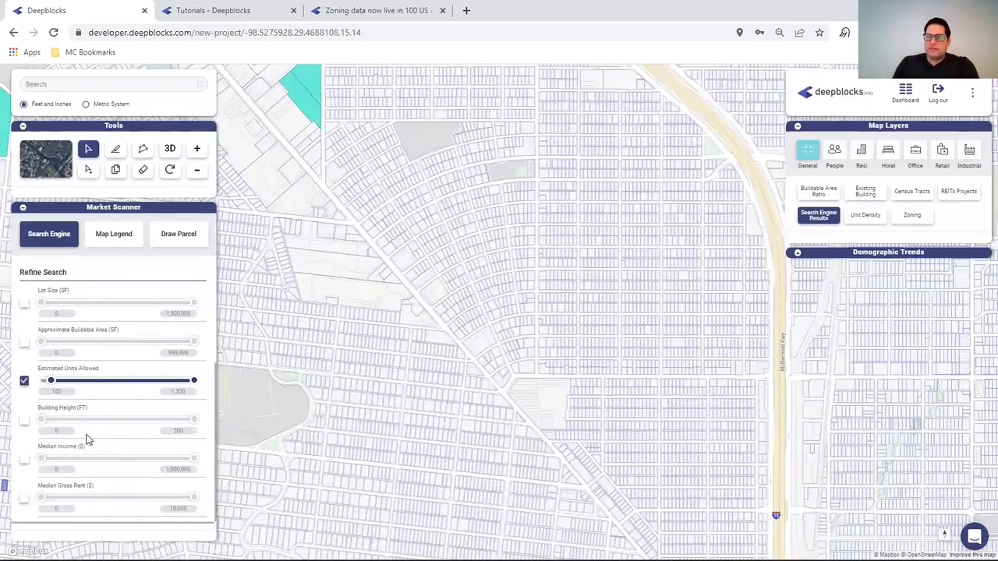
# - Shade the map by Median Income from the population layers
pyautogui.click(835, 153)
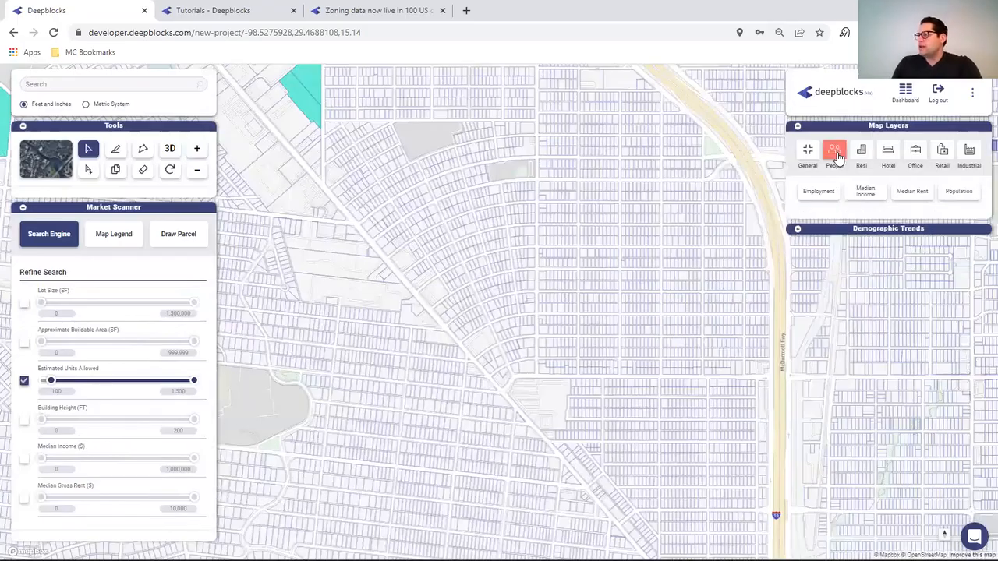
pyautogui.click(869, 192)
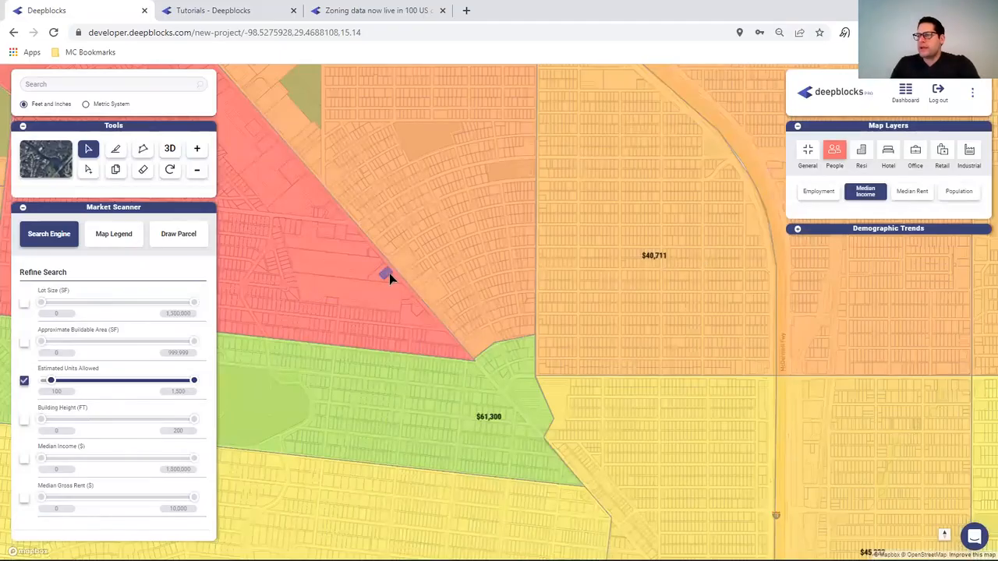
pyautogui.scroll(-1, 394, 273)
pyautogui.scroll(-1, 394, 273)
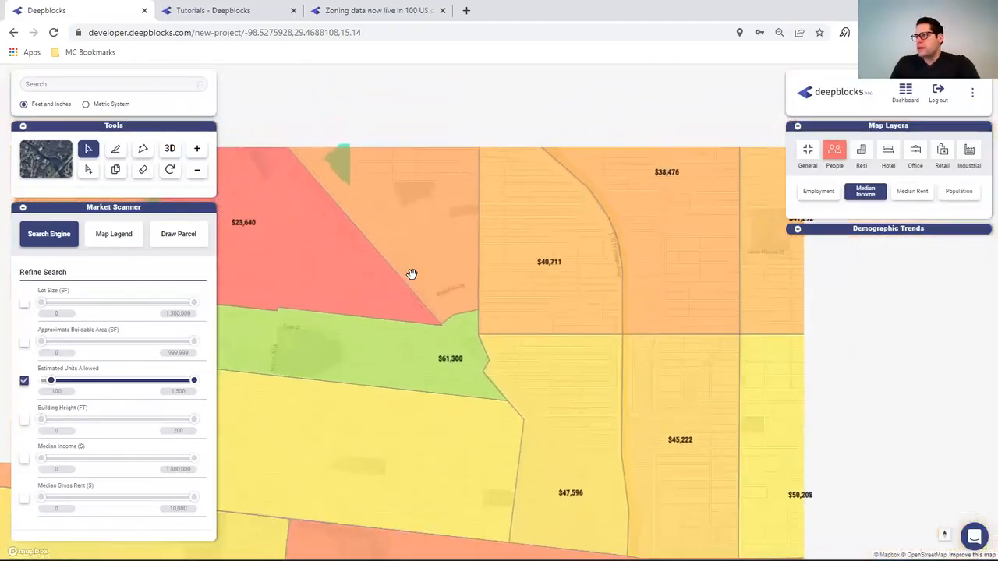
pyautogui.scroll(-1, 412, 275)
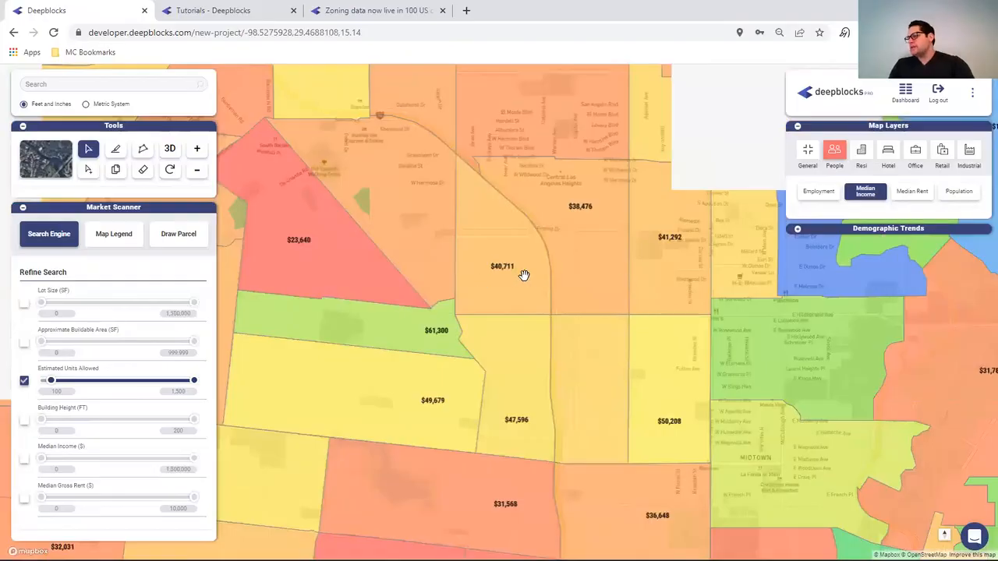
pyautogui.scroll(-1, 524, 275)
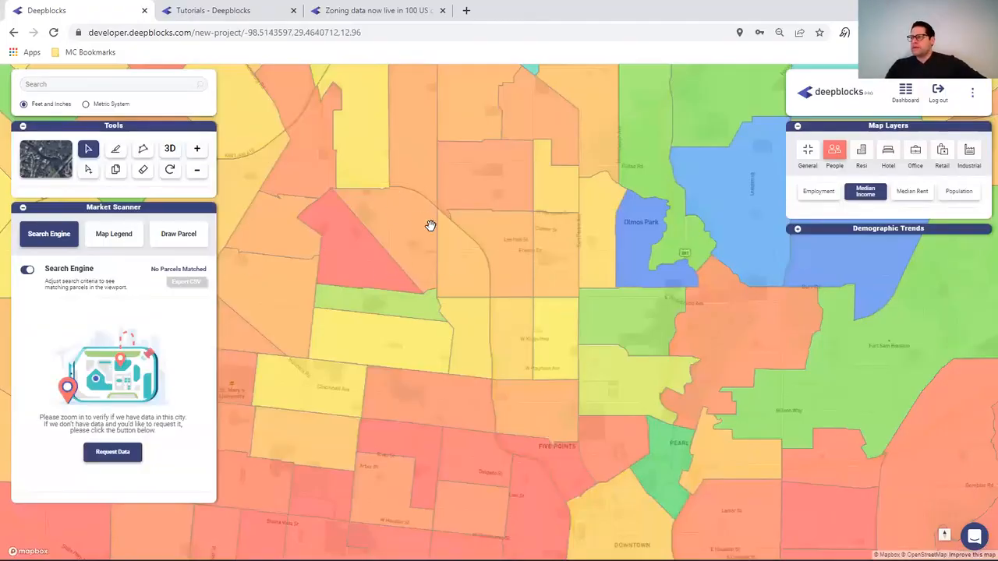
# - Zoom into the $40,711 / $38,476 income neighbourhood, where 4 parcels match
pyautogui.scroll(2, 430, 223)
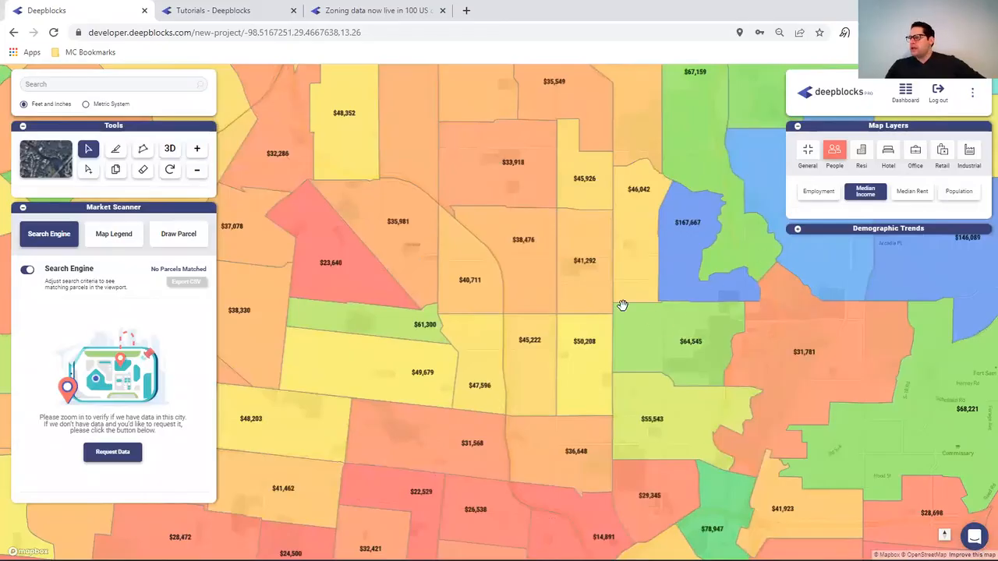
pyautogui.scroll(2, 623, 305)
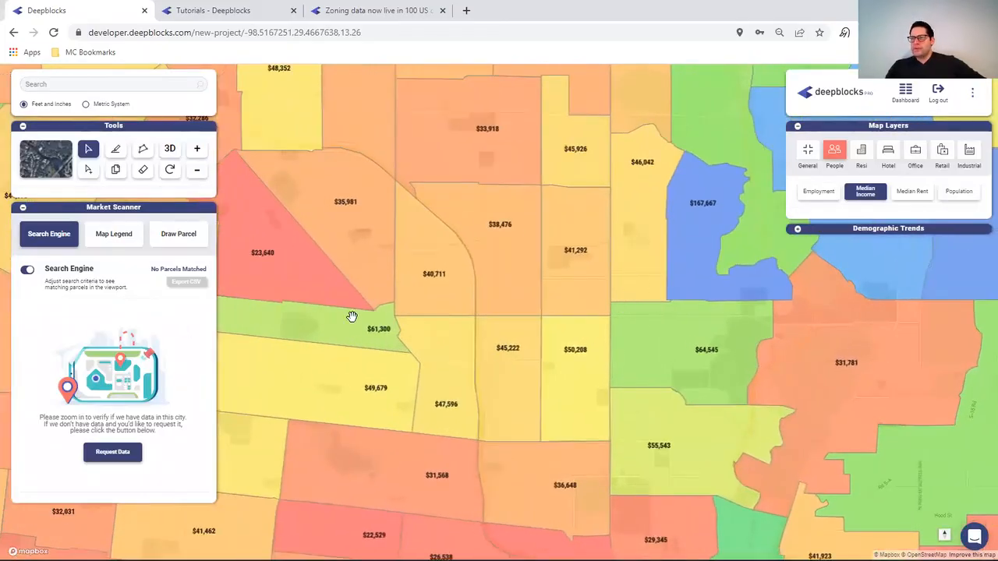
pyautogui.scroll(1, 439, 311)
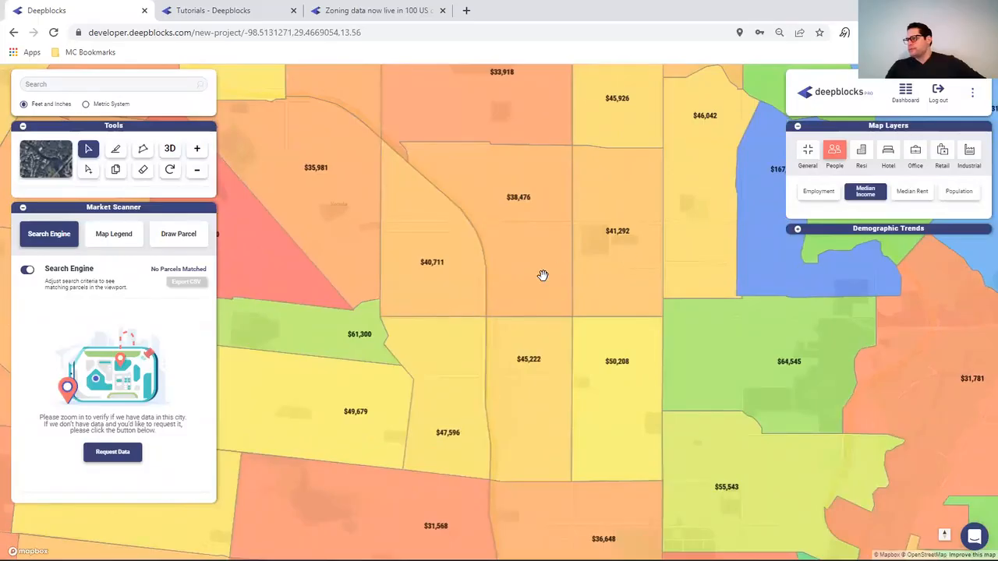
pyautogui.scroll(1, 460, 304)
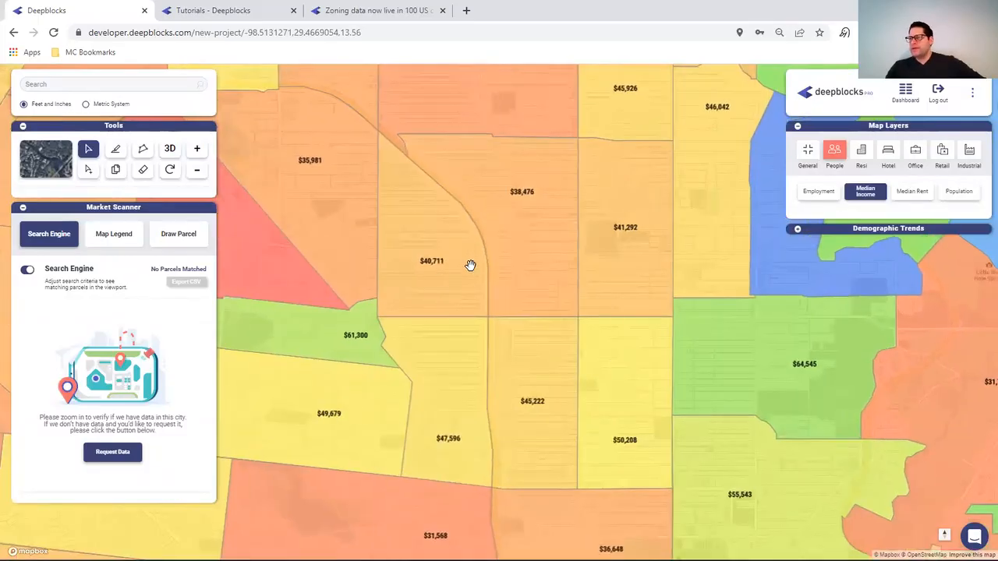
pyautogui.scroll(1, 468, 265)
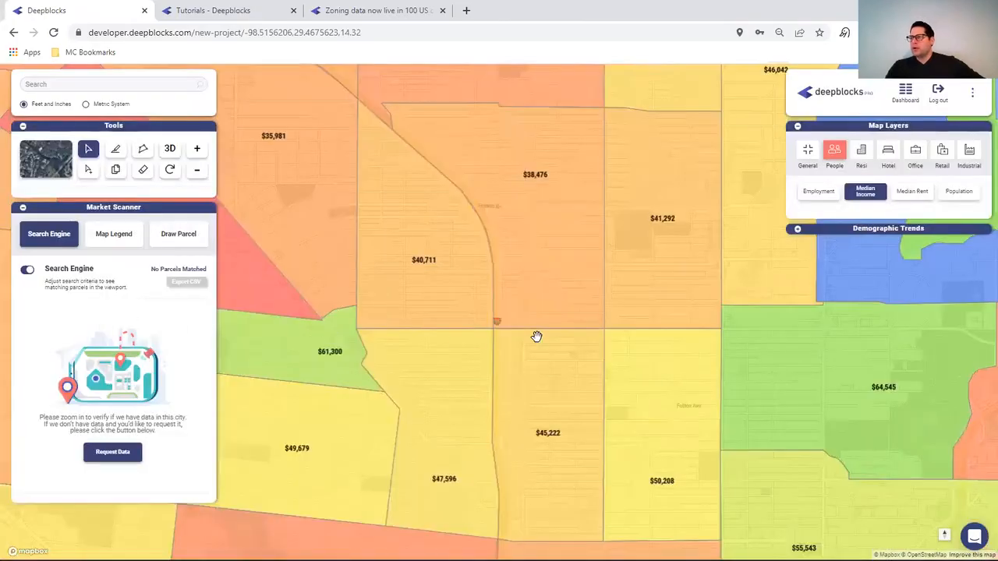
pyautogui.scroll(1, 536, 336)
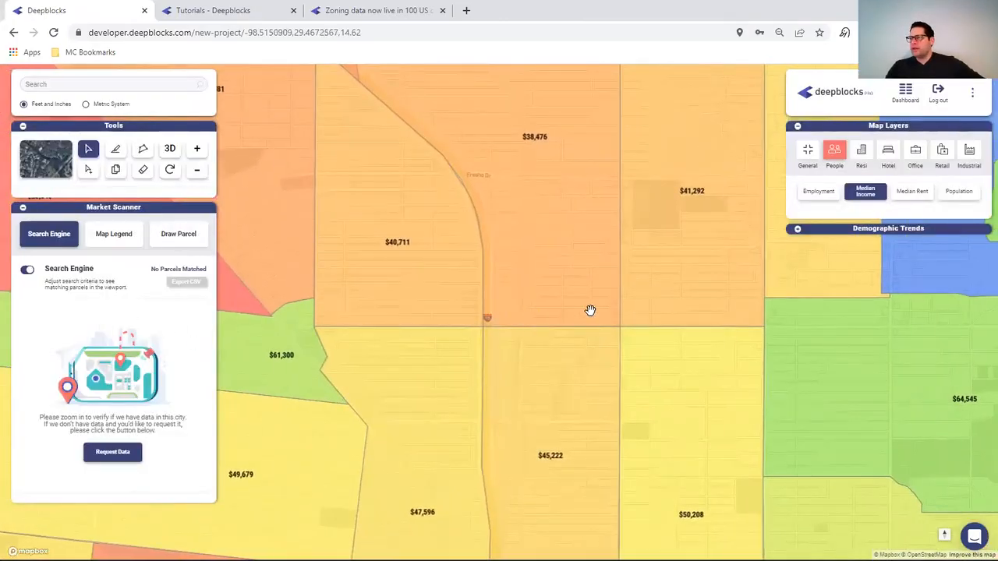
pyautogui.scroll(1, 594, 310)
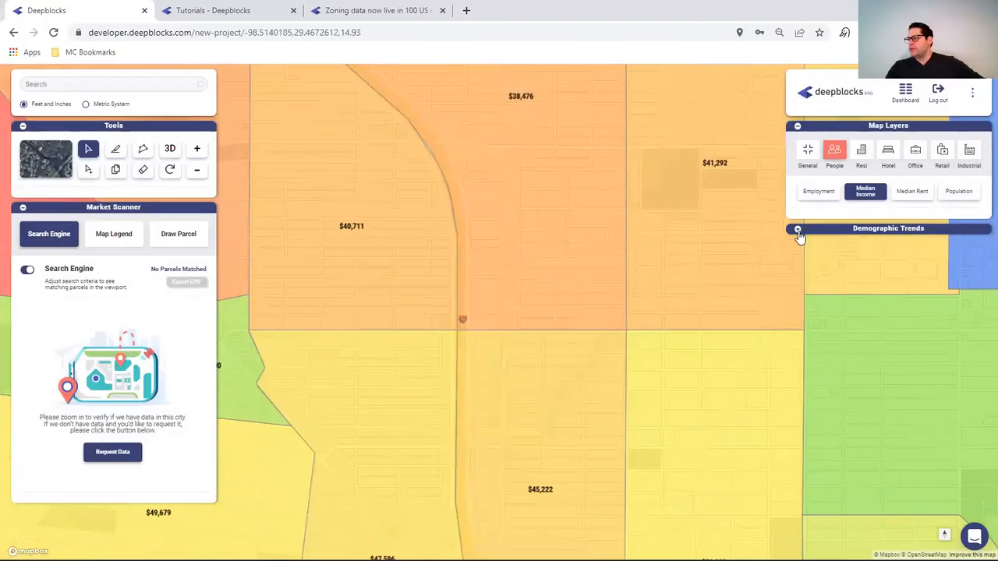
pyautogui.scroll(1, 513, 266)
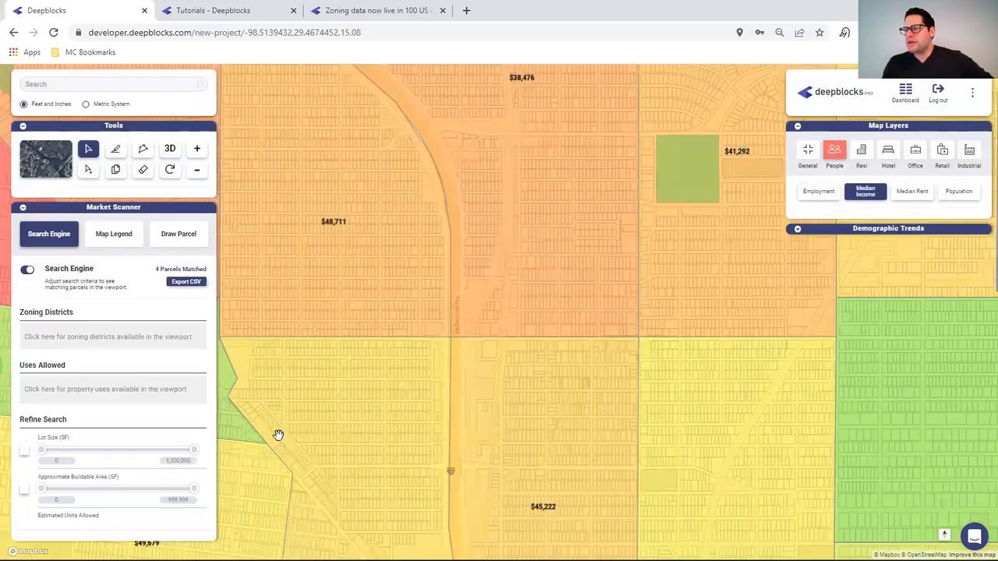
# - Pan west to the $23,640 and $35,981 income areas and refresh the search to 11 matches
pyautogui.moveTo(326, 435); pyautogui.dragTo(722, 435)
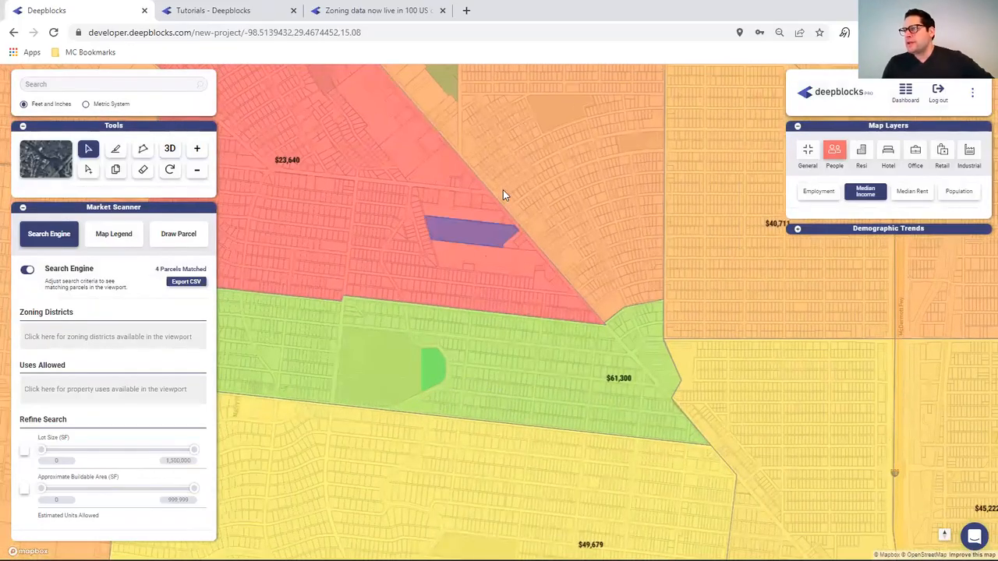
pyautogui.click(514, 166)
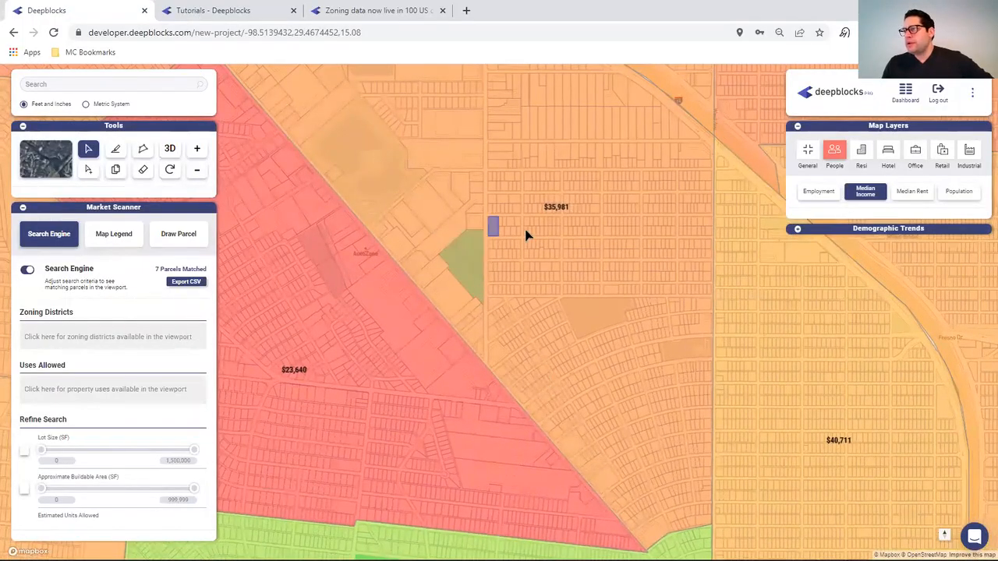
pyautogui.click(483, 230)
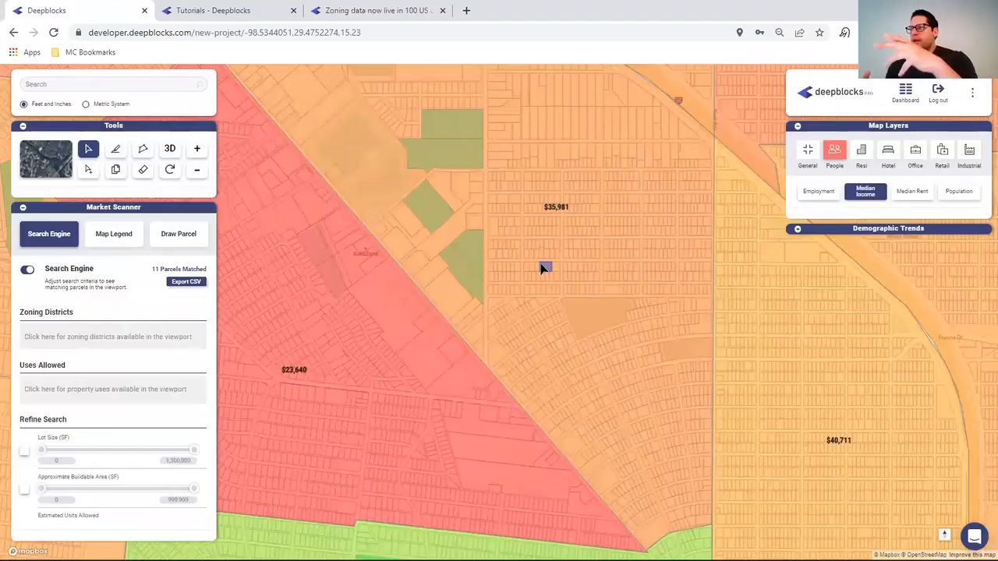
# - Show the Demographic Trends population chart, turn off Median Income, and zoom to the pond parcels
pyautogui.click(797, 230)
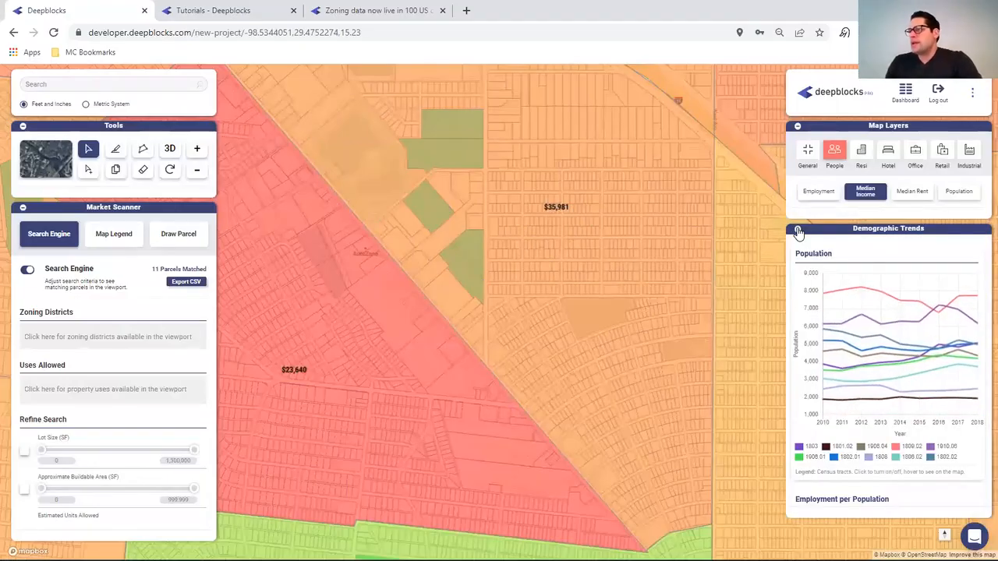
pyautogui.click(867, 195)
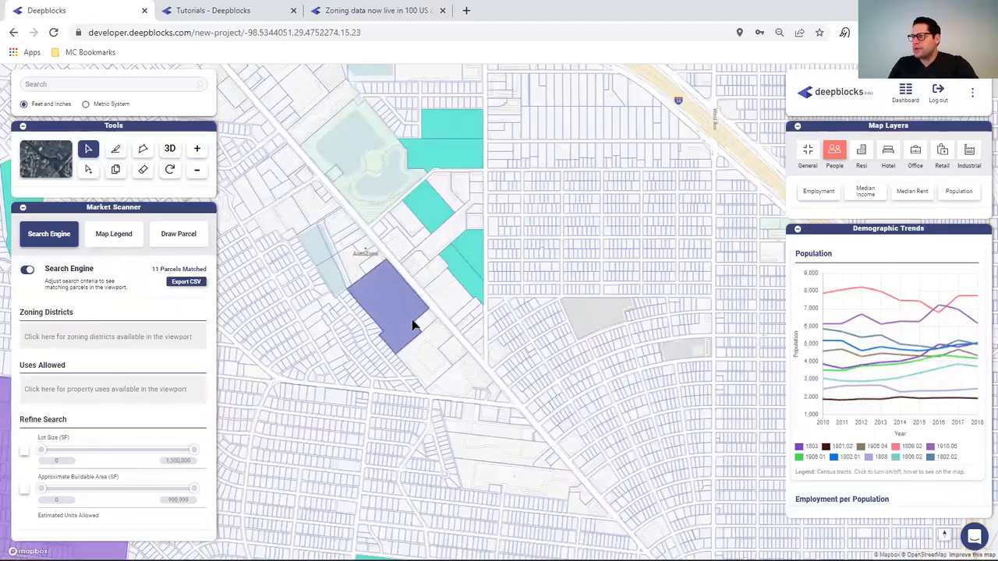
pyautogui.scroll(1, 411, 326)
pyautogui.scroll(1, 411, 325)
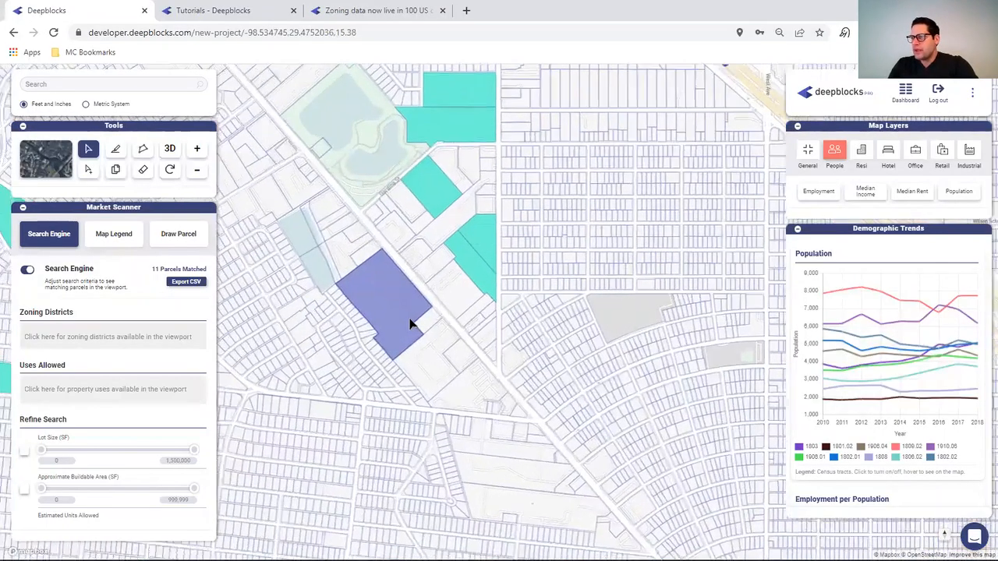
pyautogui.moveTo(615, 230); pyautogui.dragTo(635, 421)
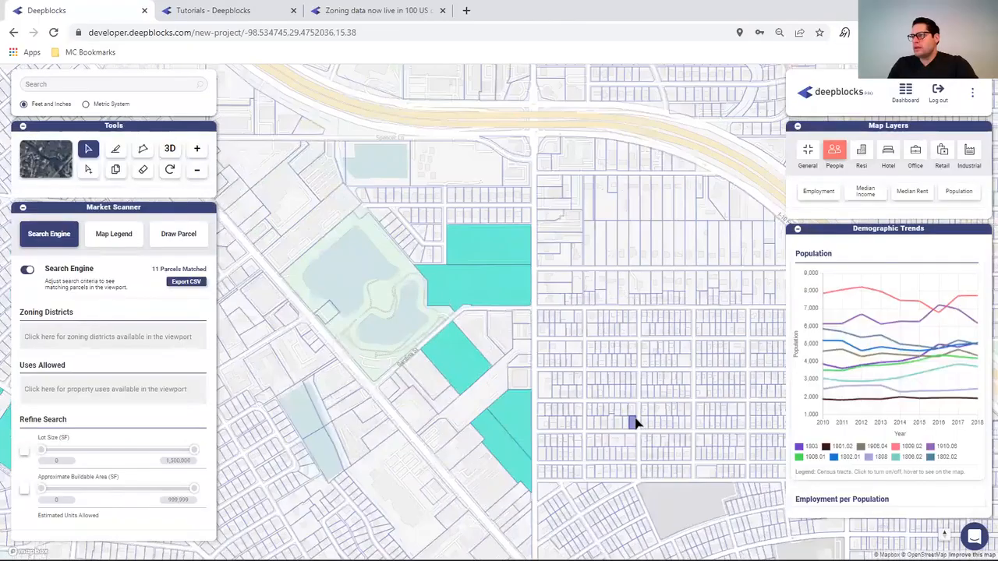
pyautogui.scroll(1, 338, 327)
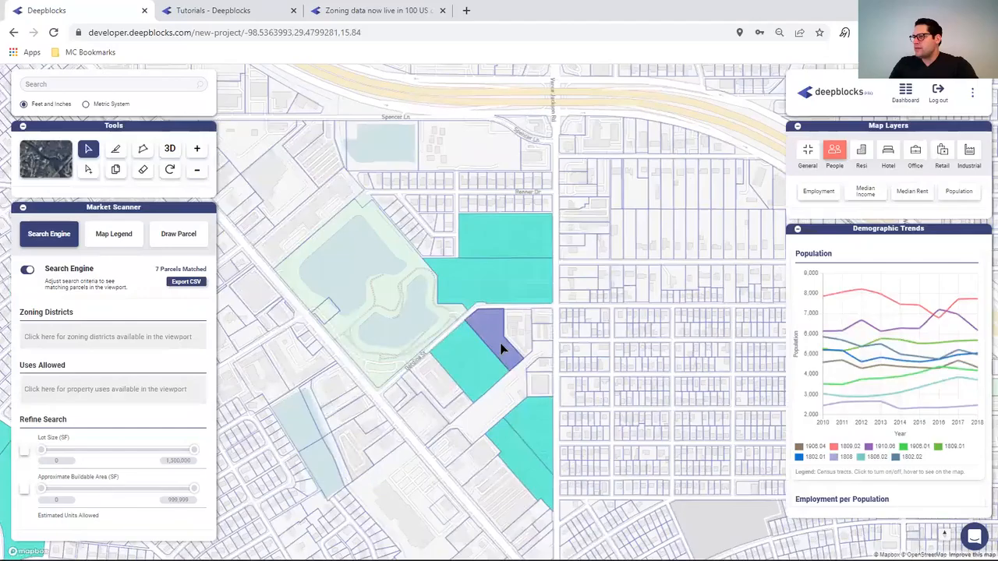
pyautogui.scroll(2, 501, 349)
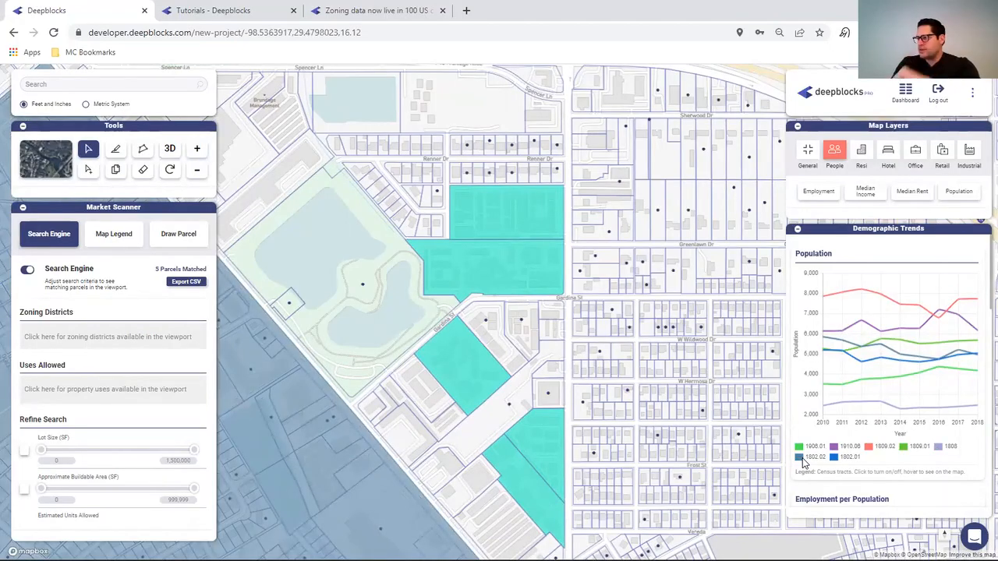
pyautogui.click(804, 458)
# - Hide tracts 1906.01, 1910.06, 1809.02, 1808 and 1809.01 from the population chart
pyautogui.click(811, 458)
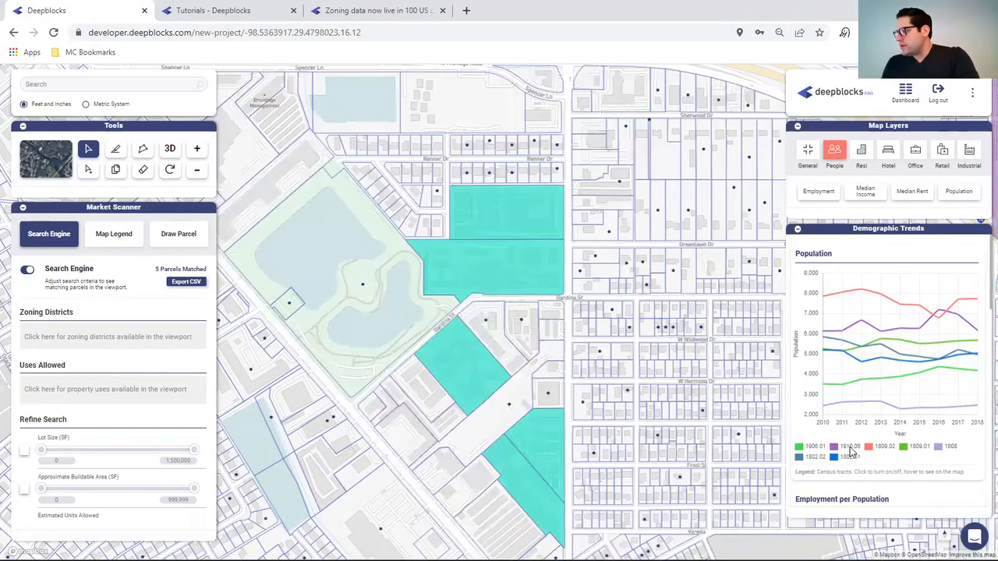
pyautogui.click(814, 447)
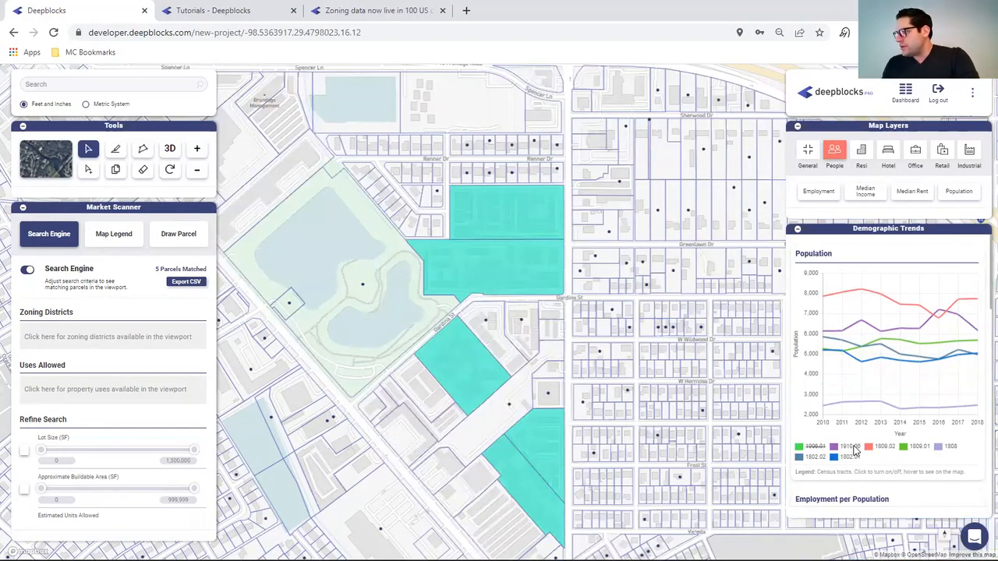
pyautogui.click(854, 447)
pyautogui.click(881, 448)
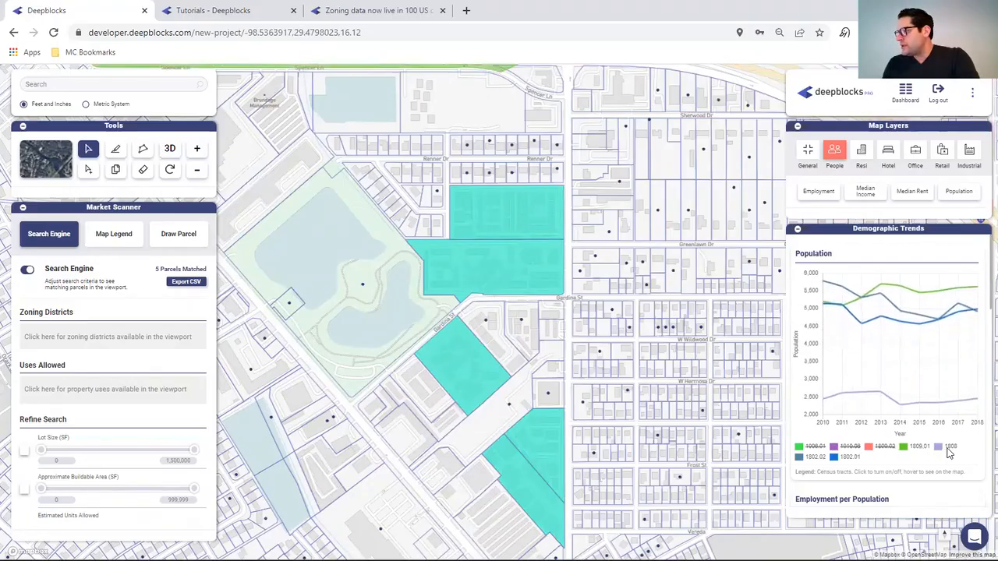
pyautogui.click(948, 448)
pyautogui.click(917, 448)
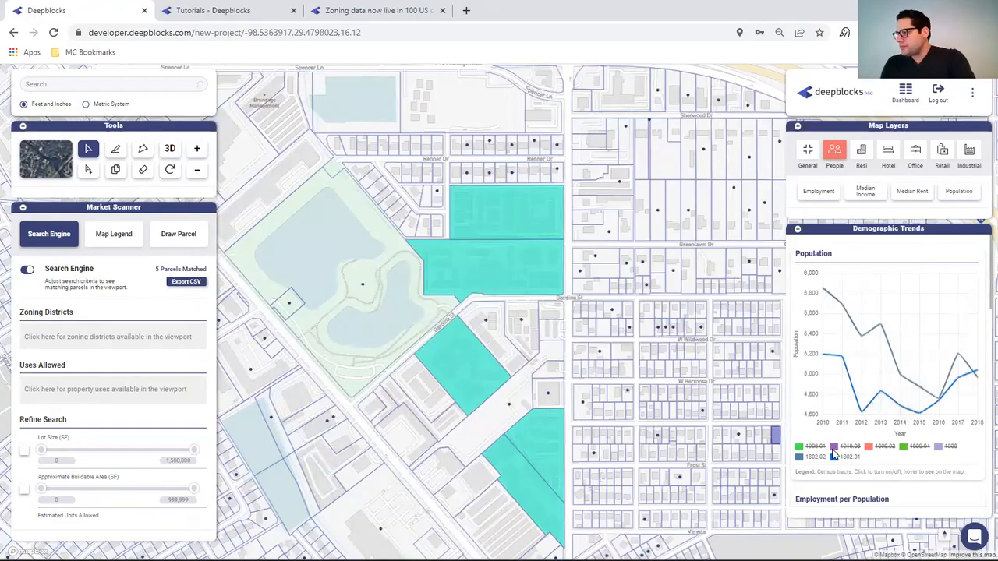
pyautogui.moveTo(833, 459)
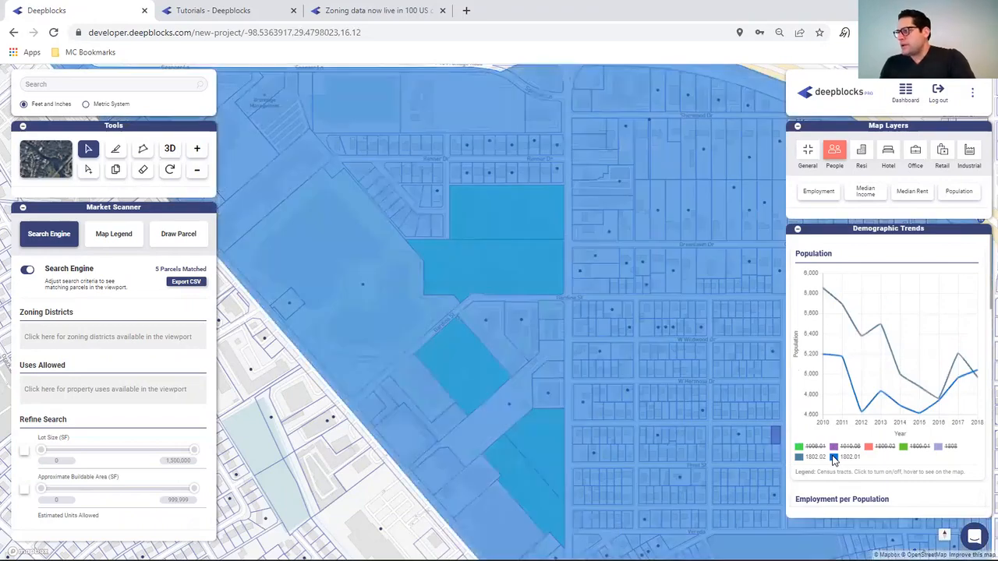
# - Hide tracts 1910.06, 1809.02, 1809.01, 1808 and 1906.01 from the employment chart
pyautogui.scroll(-3, 914, 396)
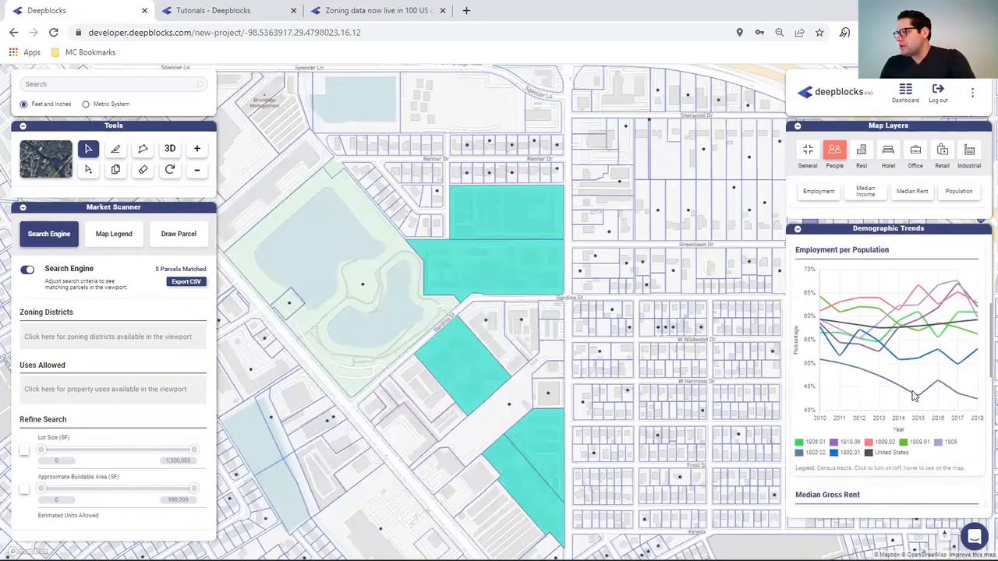
pyautogui.click(850, 442)
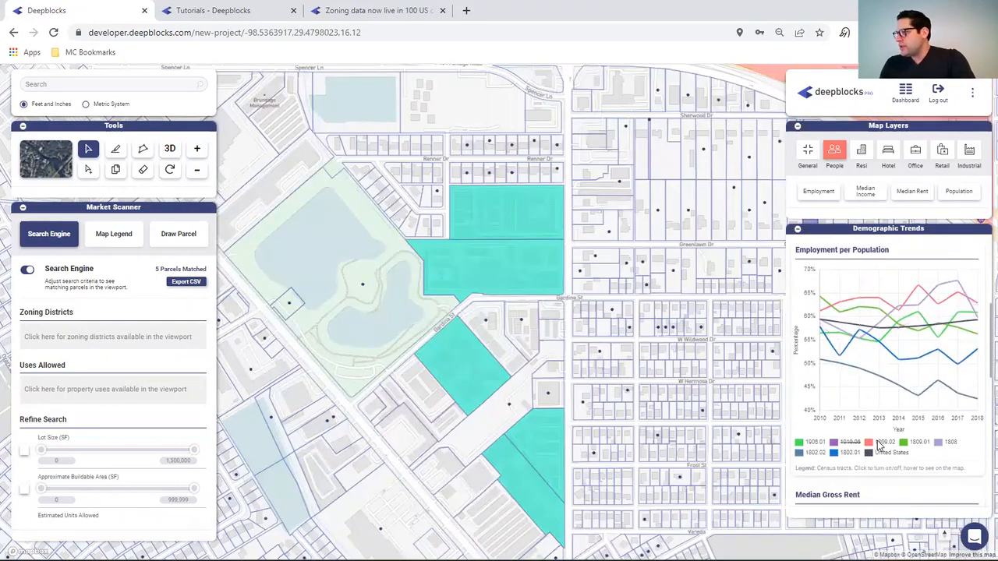
pyautogui.click(884, 442)
pyautogui.click(919, 442)
pyautogui.click(951, 442)
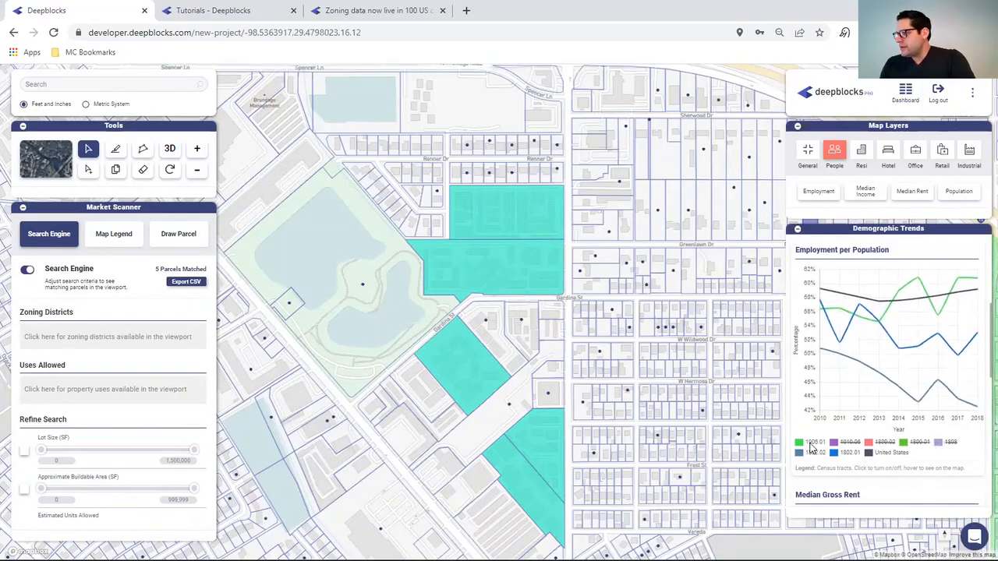
pyautogui.click(815, 442)
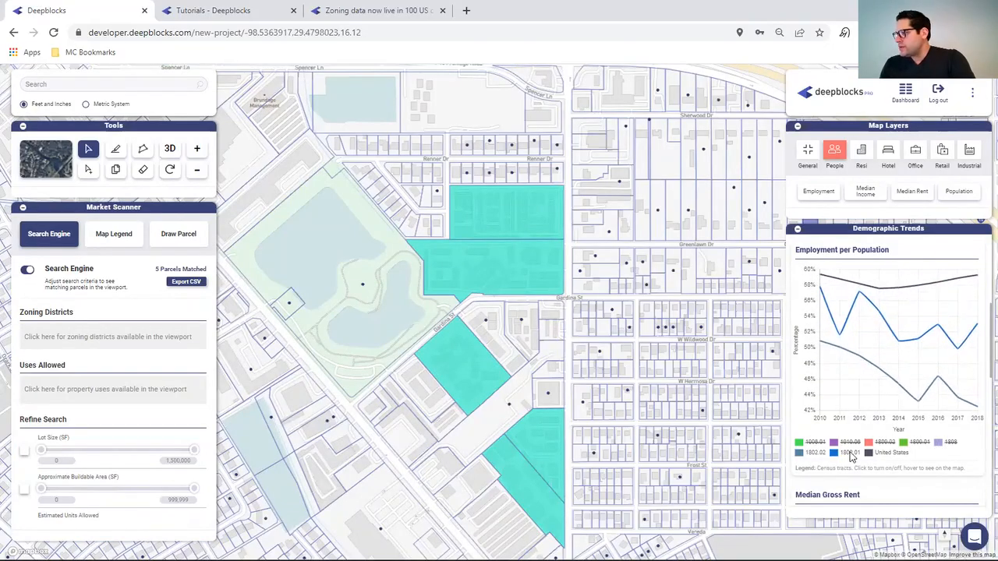
pyautogui.moveTo(836, 455)
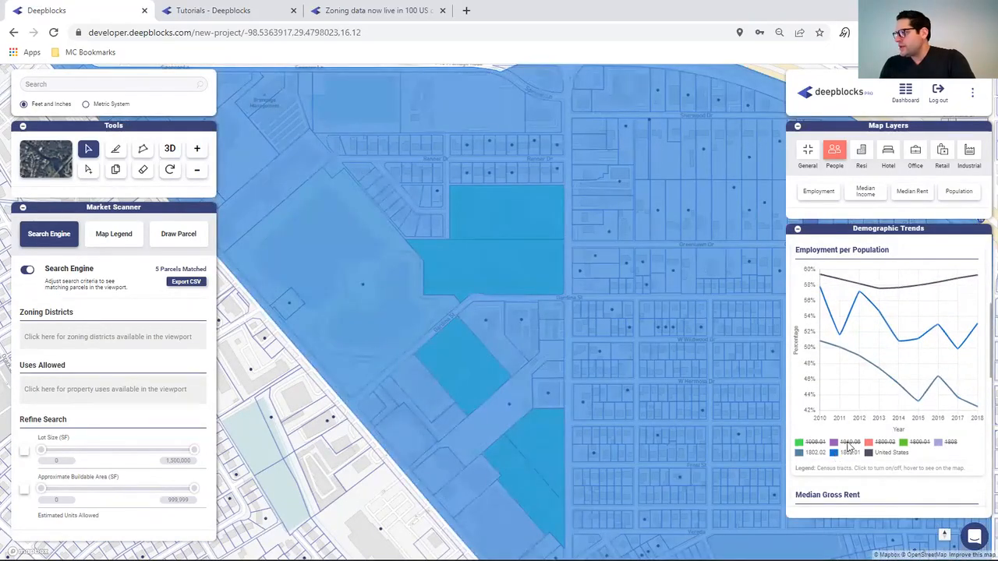
# - Hide the other tracts, including 1809.02, from the Median Gross Rent chart
pyautogui.scroll(-1, 860, 358)
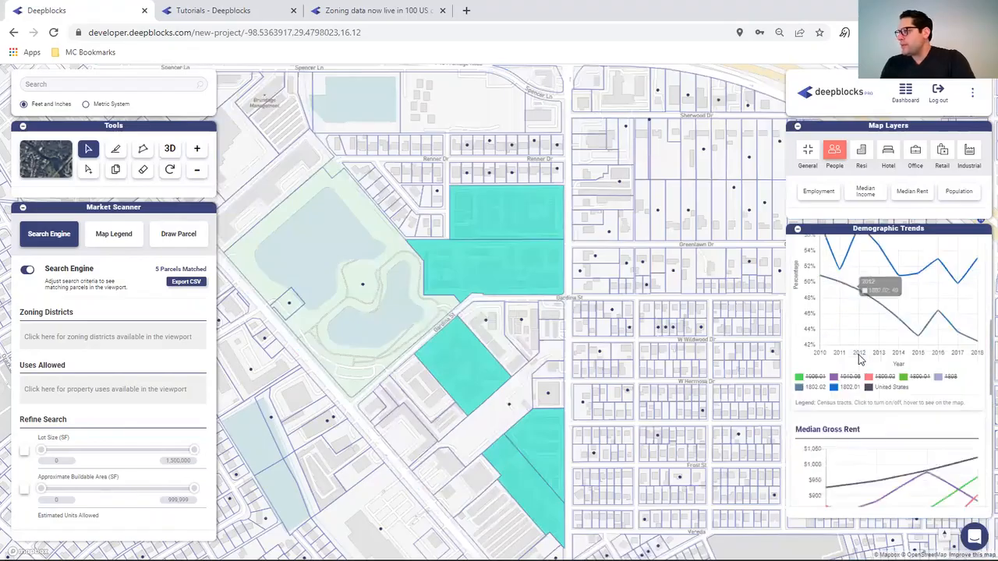
pyautogui.scroll(-2, 860, 359)
pyautogui.scroll(-3, 880, 411)
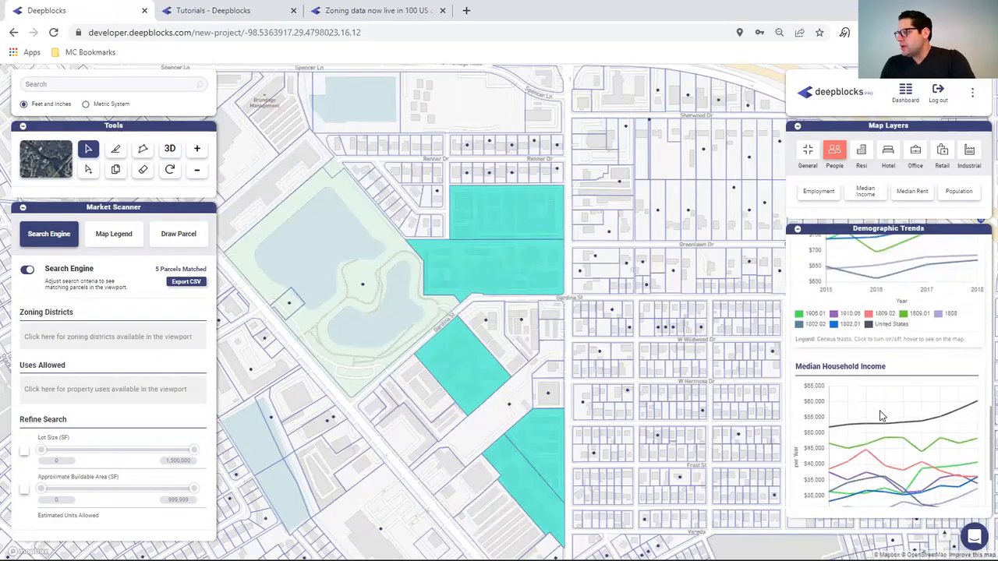
pyautogui.scroll(2, 878, 416)
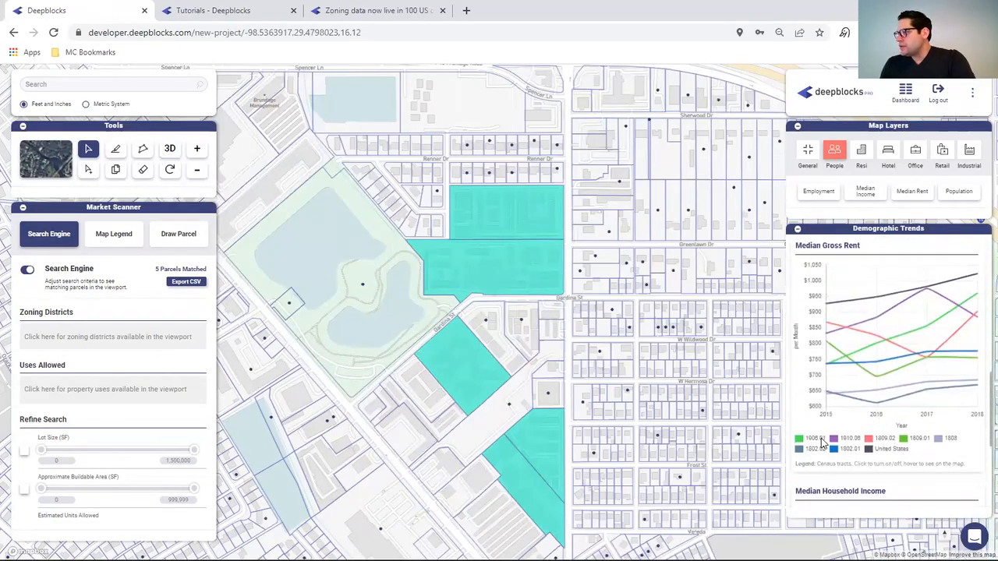
pyautogui.click(821, 439)
pyautogui.click(846, 440)
pyautogui.click(881, 440)
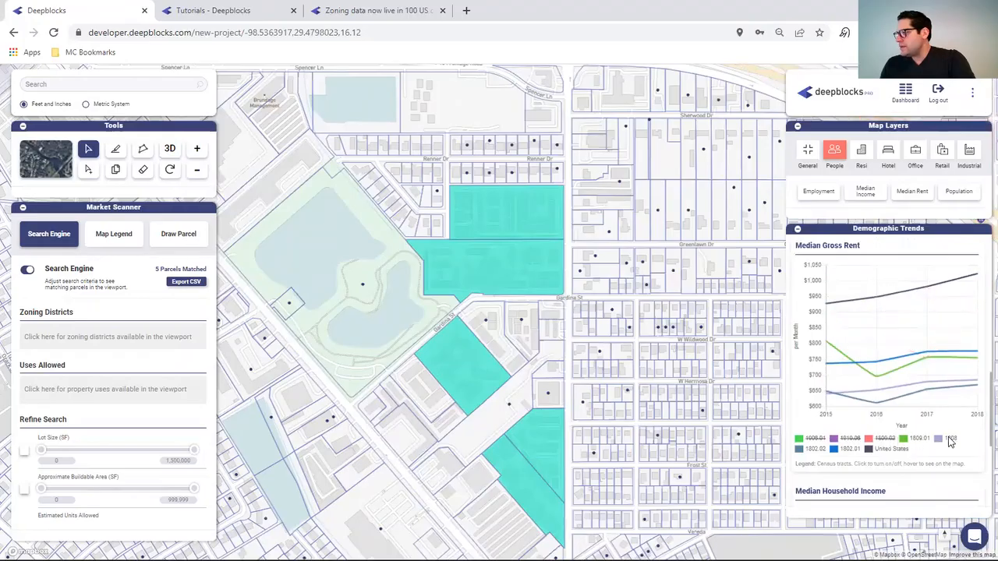
pyautogui.click(913, 442)
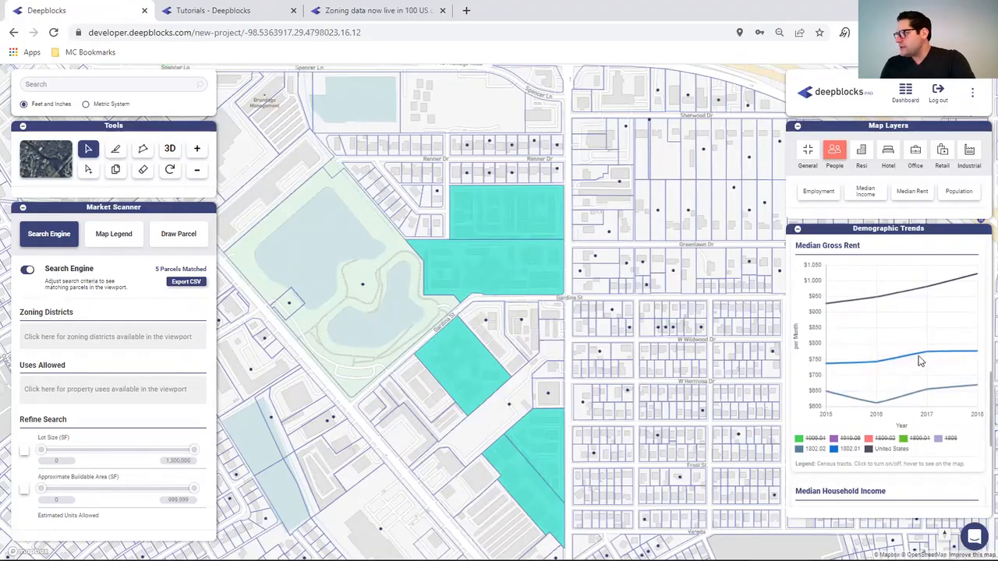
# - Hide tracts 1809.01, 1808 and the other extra tracts from the Median Household Income chart
pyautogui.scroll(-3, 833, 331)
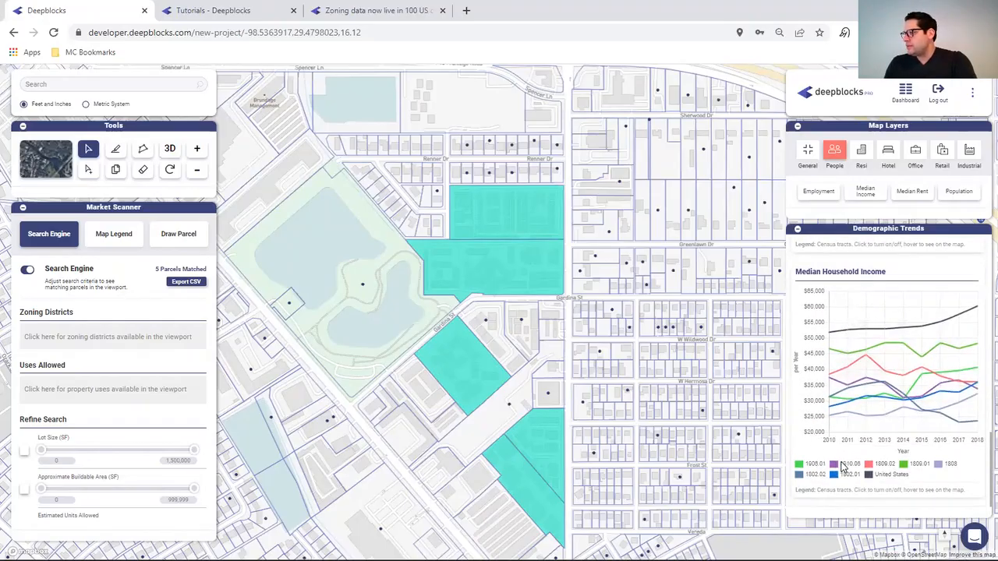
pyautogui.click(846, 466)
pyautogui.click(819, 465)
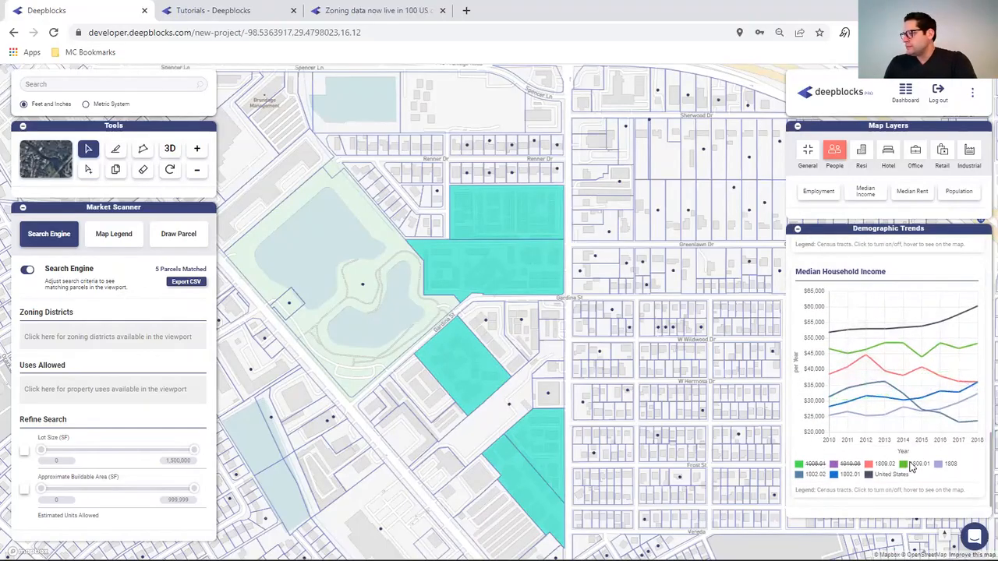
pyautogui.click(913, 465)
pyautogui.click(951, 465)
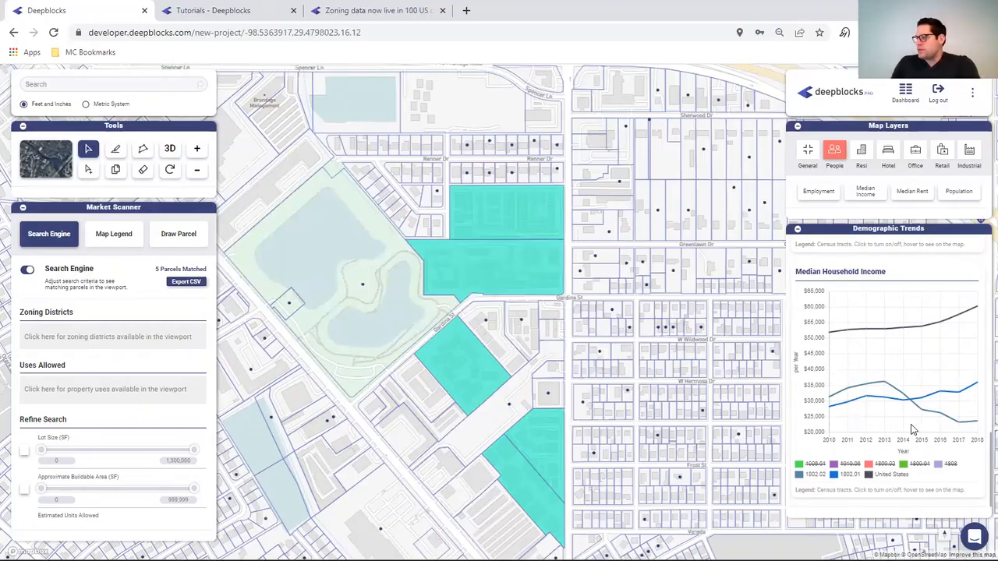
pyautogui.moveTo(850, 478)
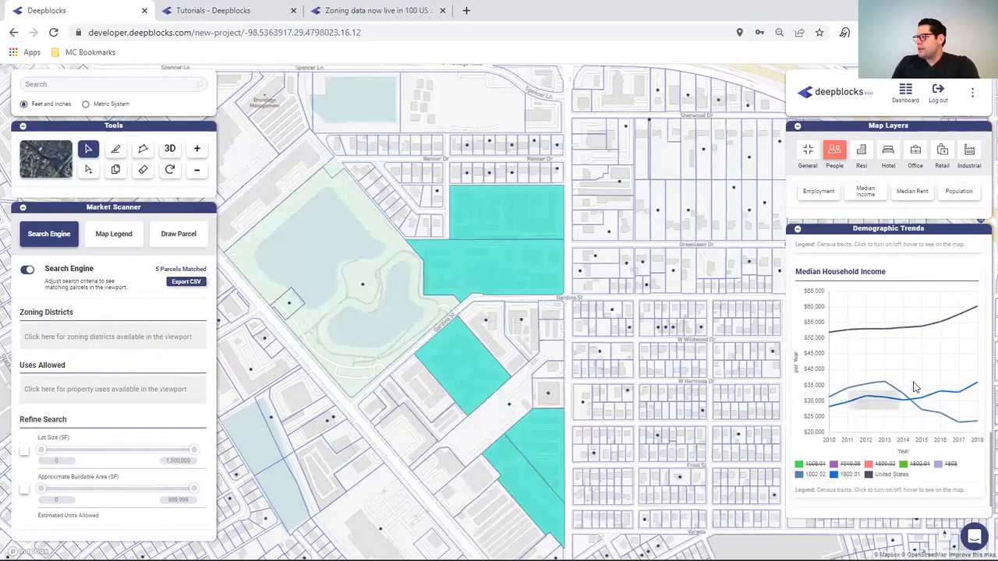
# - Switch the base map to satellite and zoom around the 5 matched parcels by the pond
pyautogui.moveTo(963, 389)
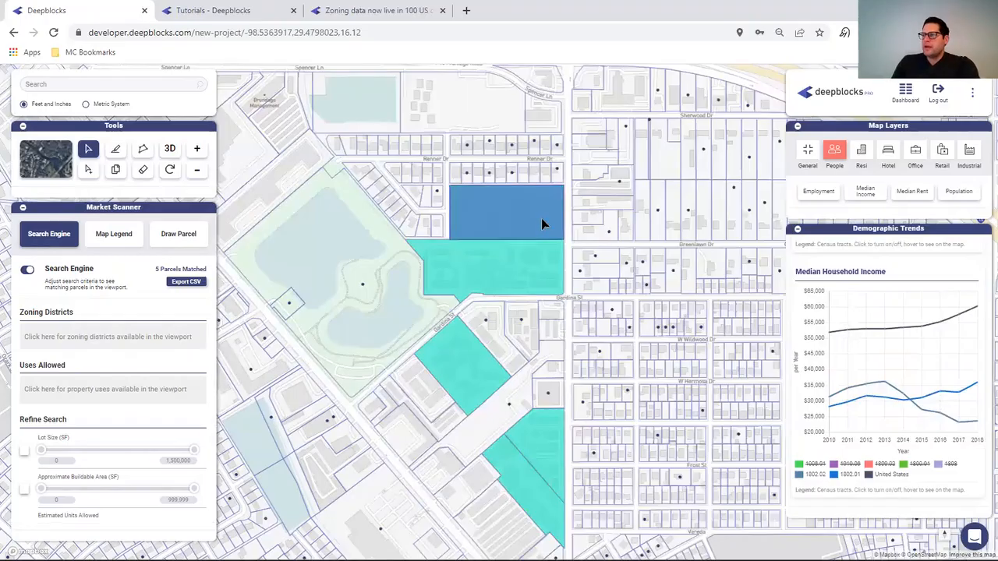
pyautogui.click(44, 162)
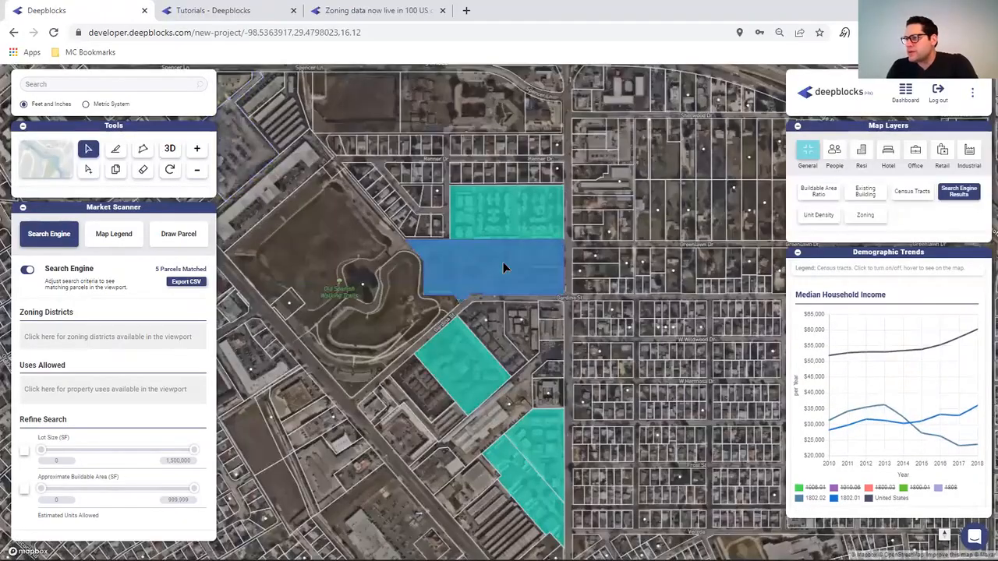
pyautogui.scroll(3, 503, 268)
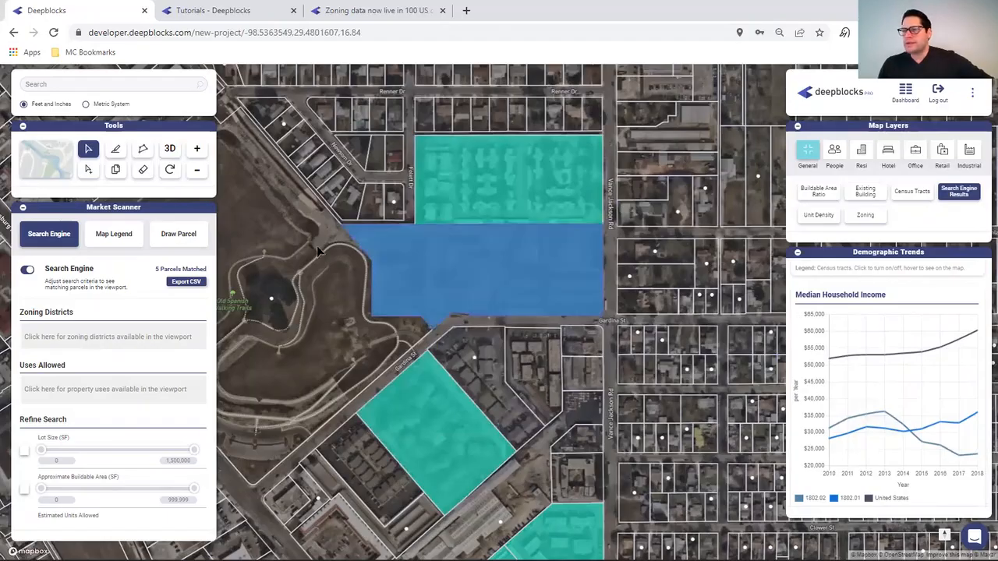
pyautogui.scroll(-5, 376, 233)
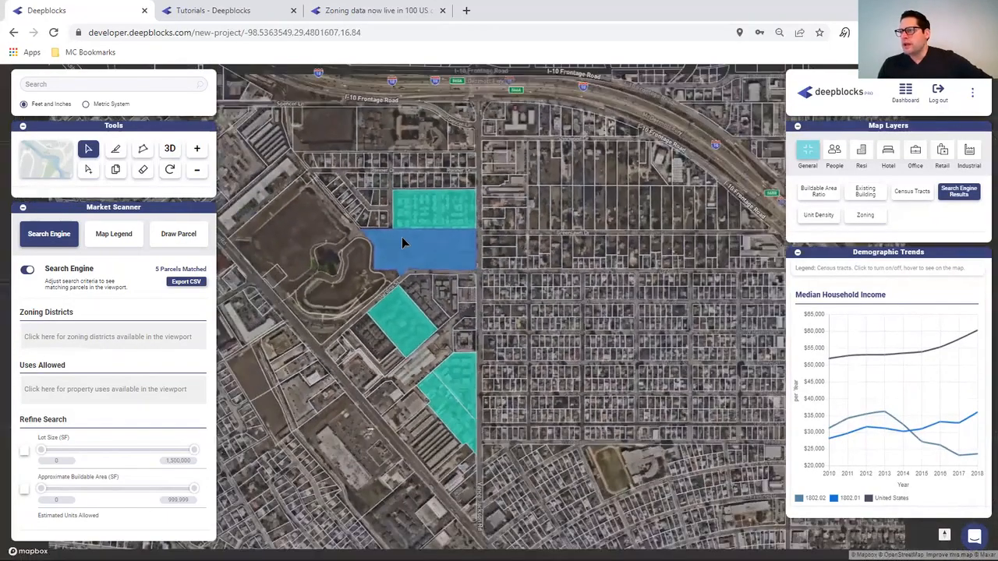
# - Add 2, 3 and 4 Family Dwelling plus Multi-Family Dwelling to the Uses Allowed filter
pyautogui.click(54, 388)
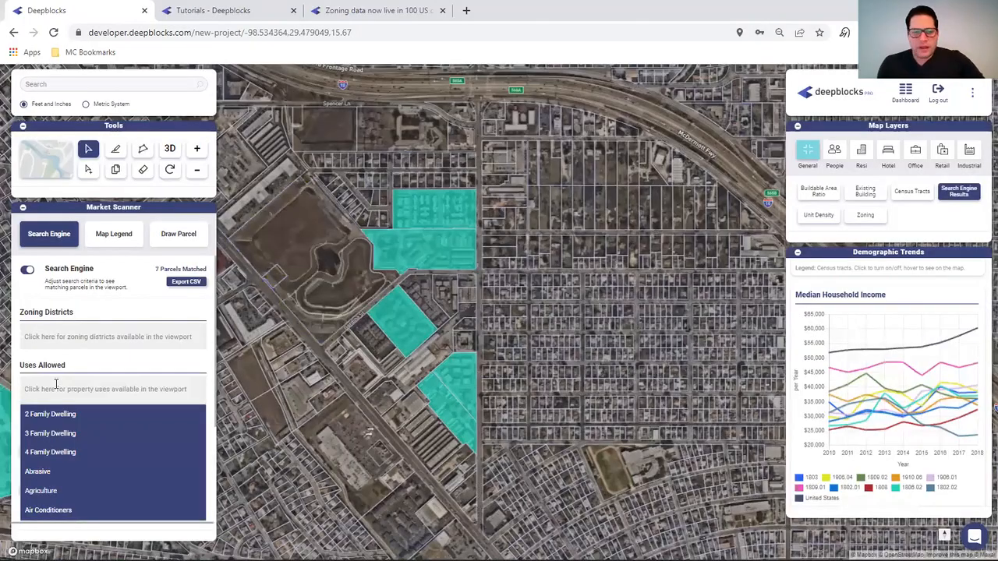
pyautogui.write('2')
pyautogui.click(48, 413)
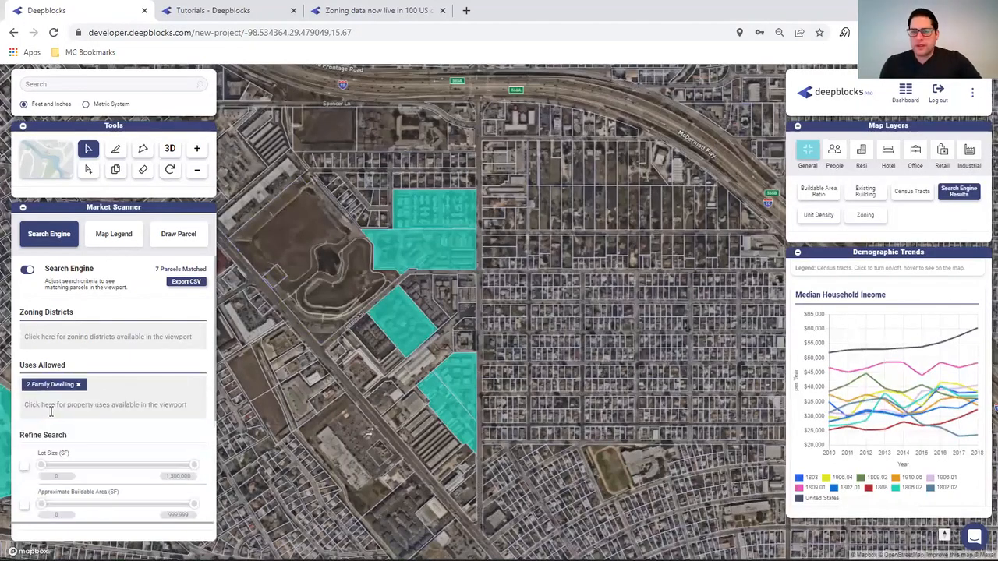
pyautogui.click(59, 406)
pyautogui.write('3')
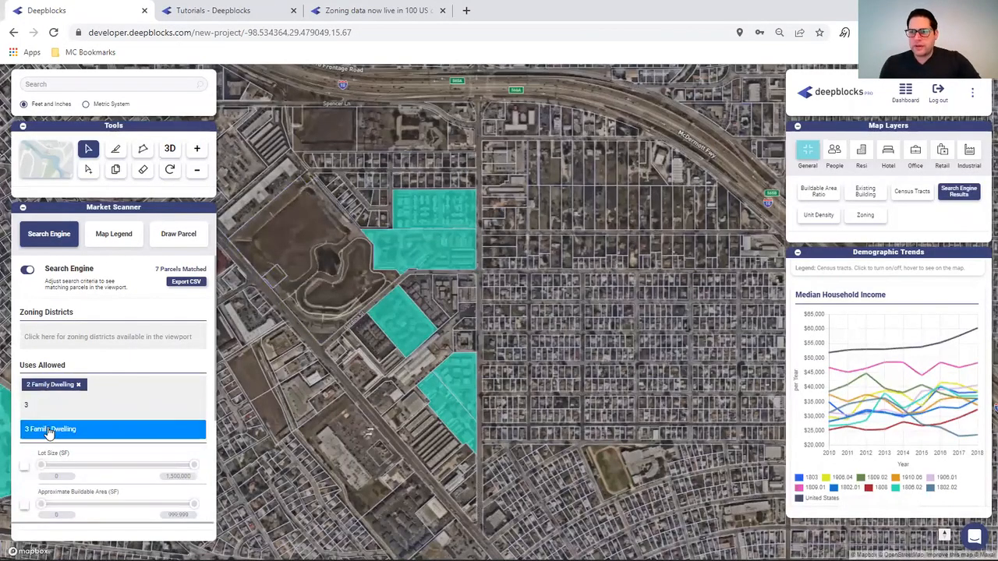
pyautogui.click(48, 430)
pyautogui.click(90, 407)
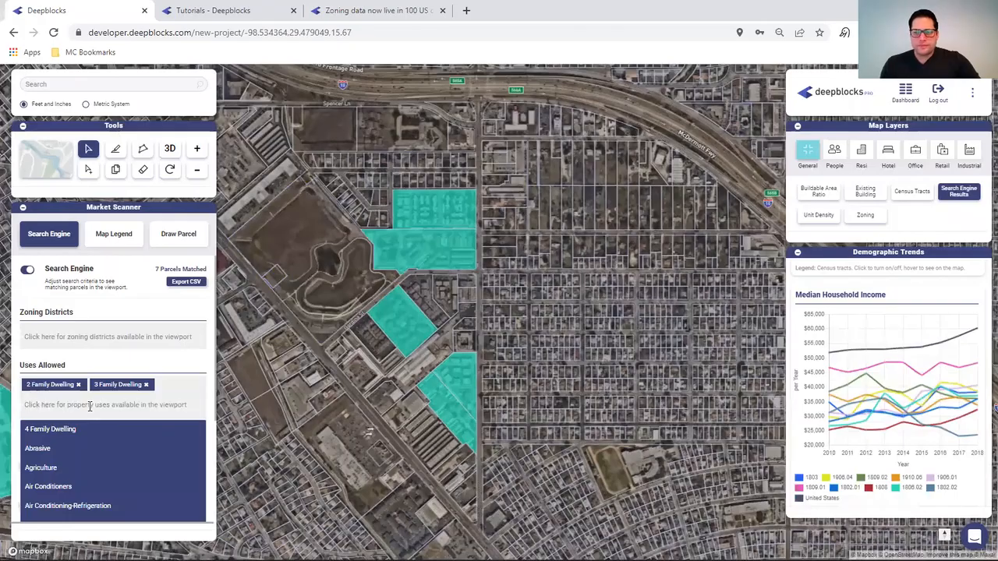
pyautogui.write('4')
pyautogui.click(90, 429)
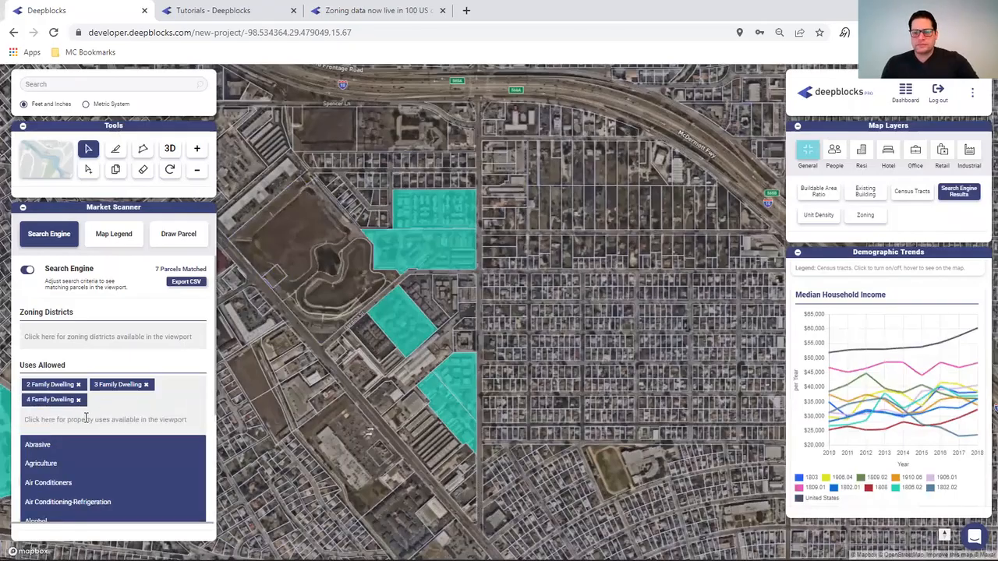
pyautogui.write('MUL')
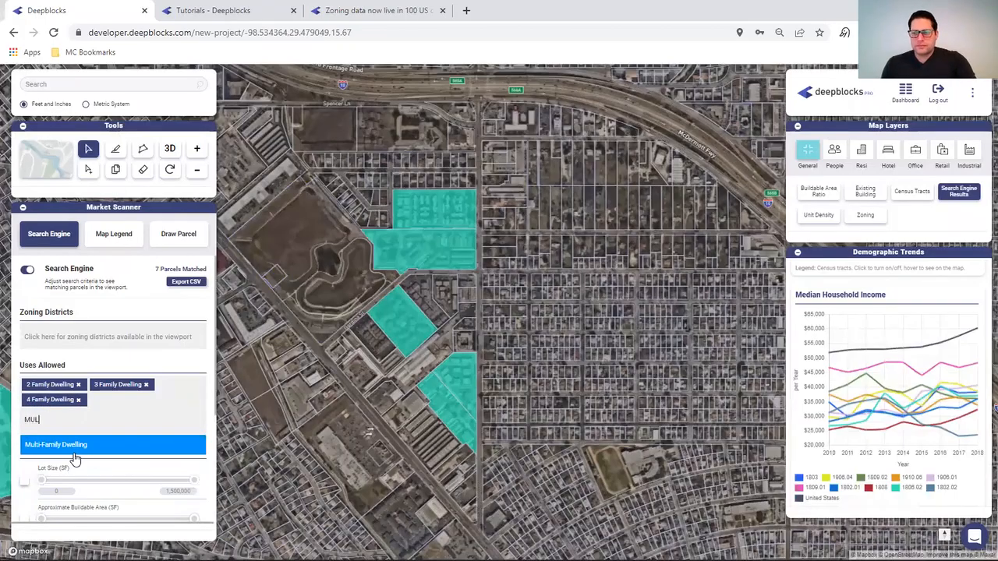
pyautogui.click(78, 450)
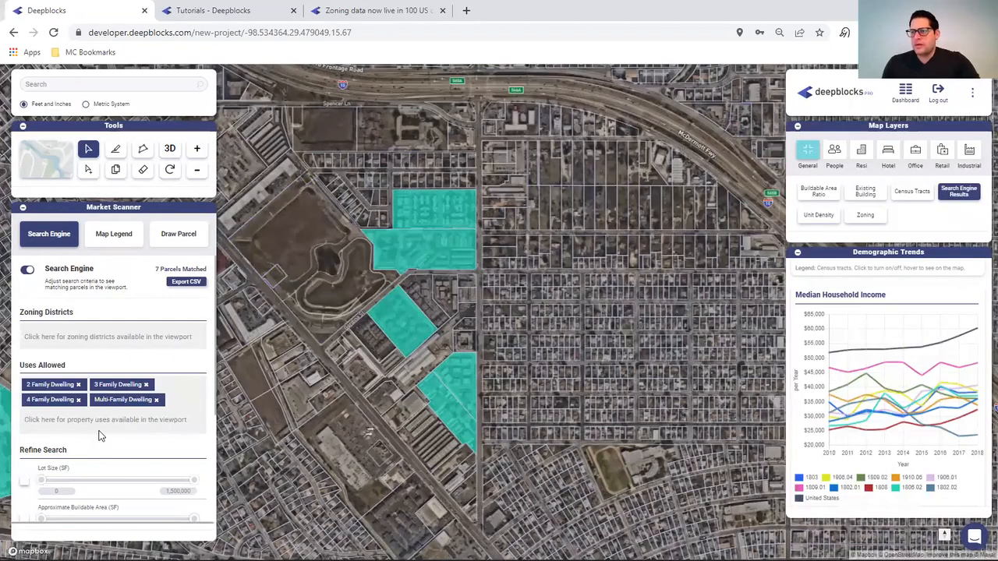
# - Turn on the Median Income filter with a maximum of 65000
pyautogui.scroll(-3, 109, 468)
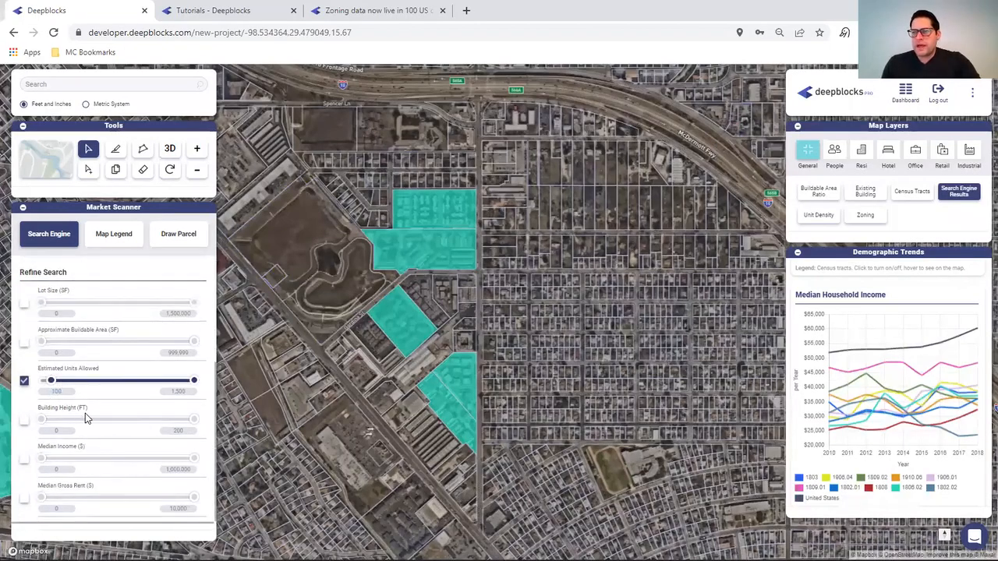
pyautogui.click(25, 460)
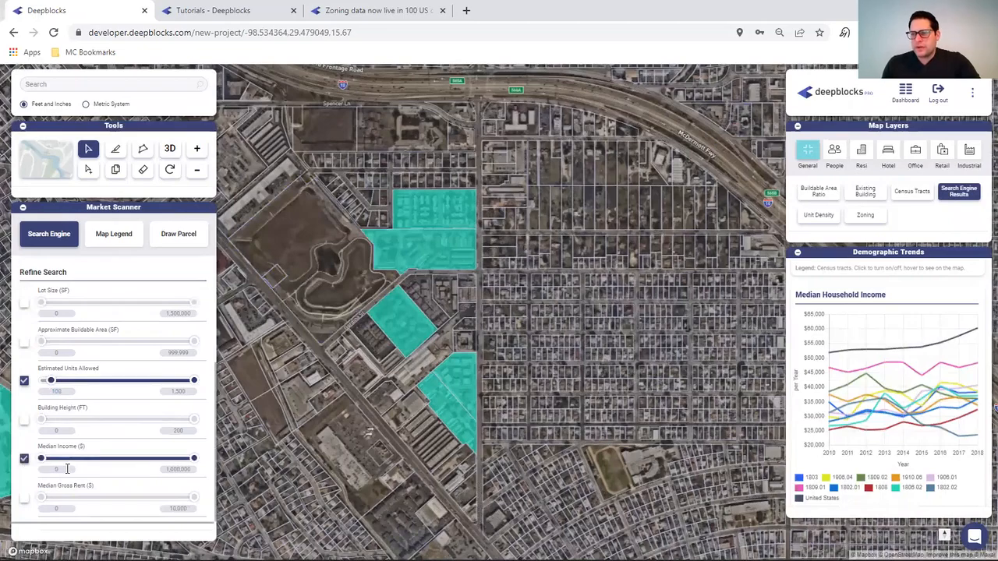
pyautogui.doubleClick(181, 469)
pyautogui.write('6')
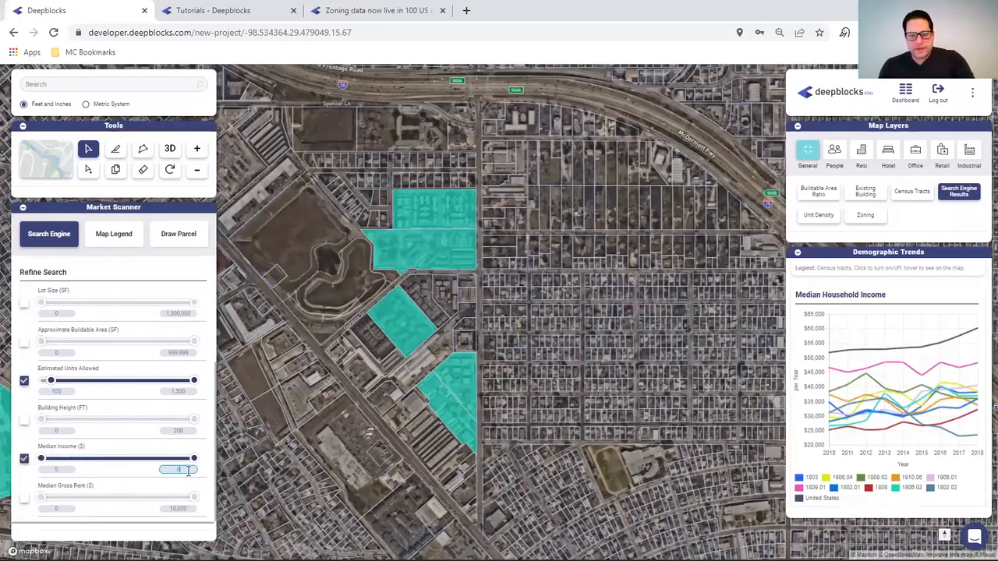
pyautogui.write('5000')
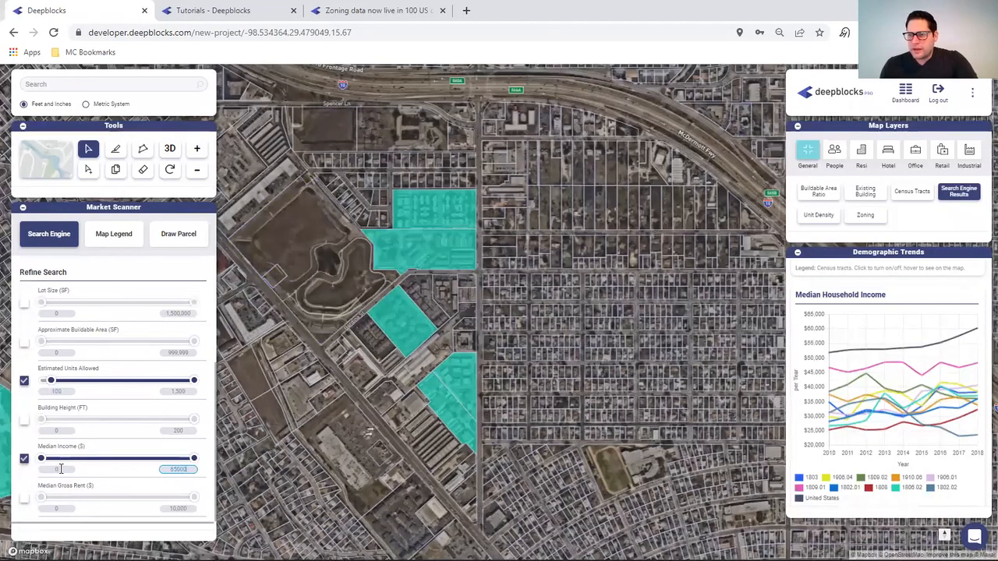
pyautogui.click(60, 469)
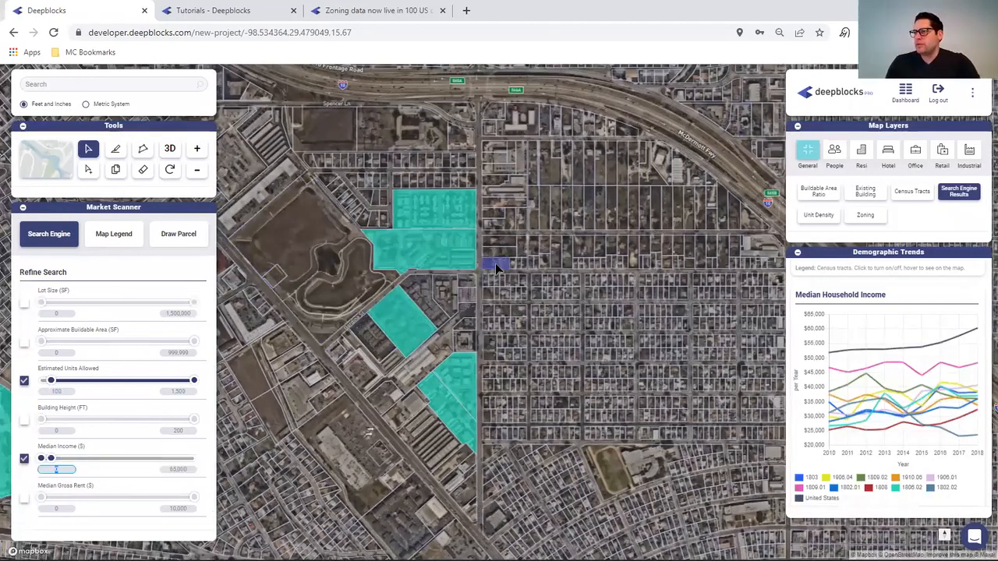
# - Pan the map toward the highway interchange to reveal more matched teal parcels
pyautogui.moveTo(499, 258); pyautogui.dragTo(731, 555)
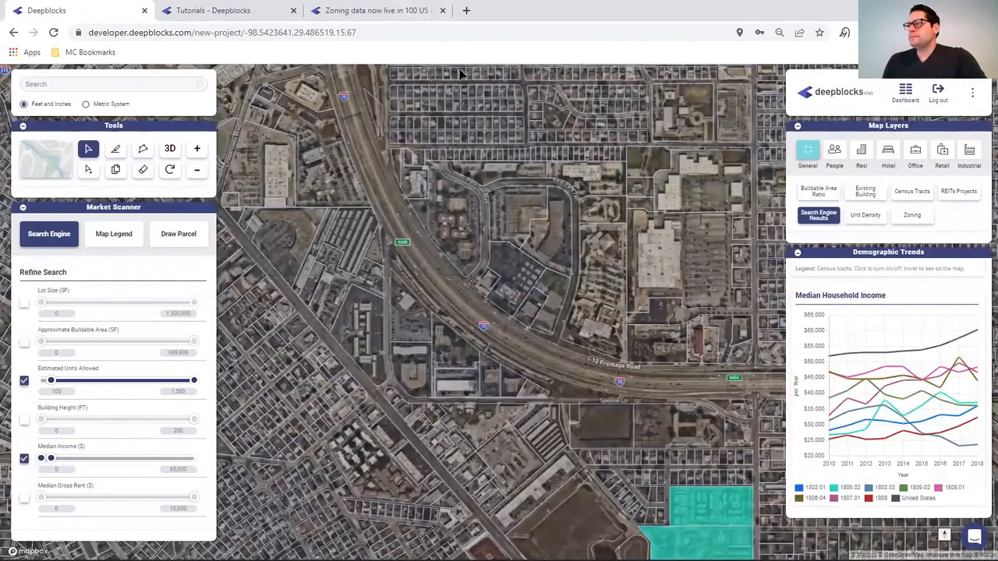
pyautogui.moveTo(633, 195); pyautogui.dragTo(345, 419)
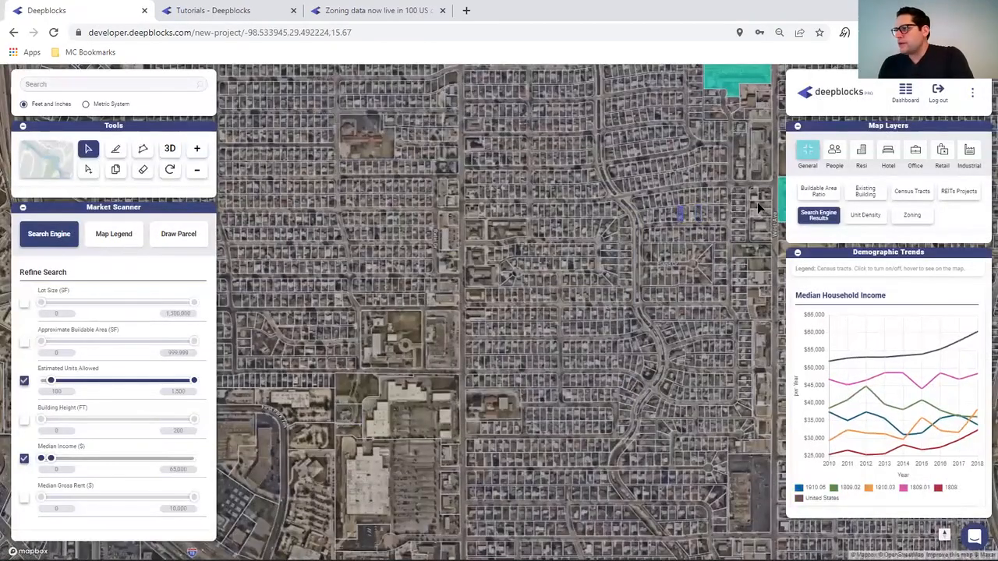
pyautogui.moveTo(596, 205); pyautogui.dragTo(413, 457)
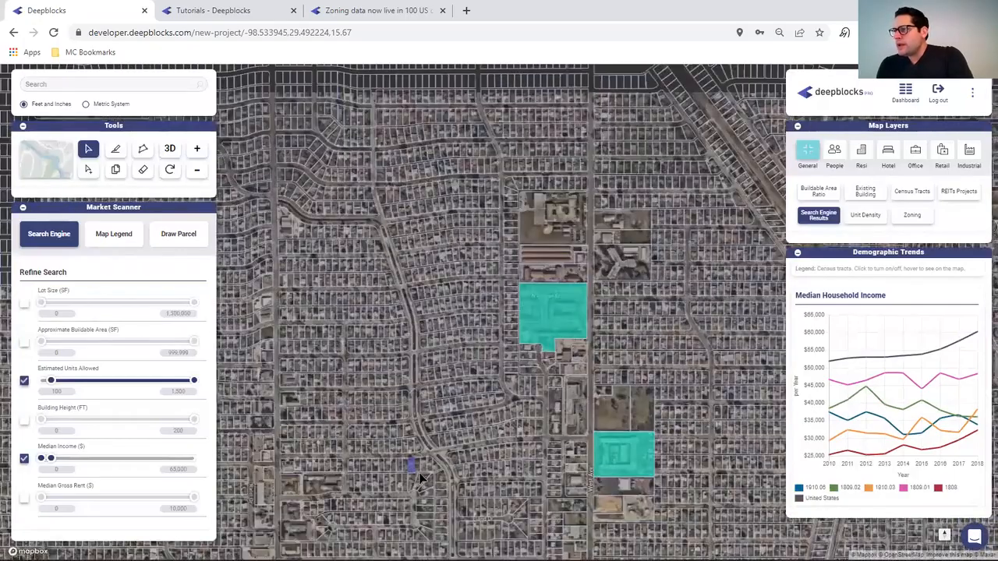
pyautogui.moveTo(334, 174); pyautogui.dragTo(421, 276)
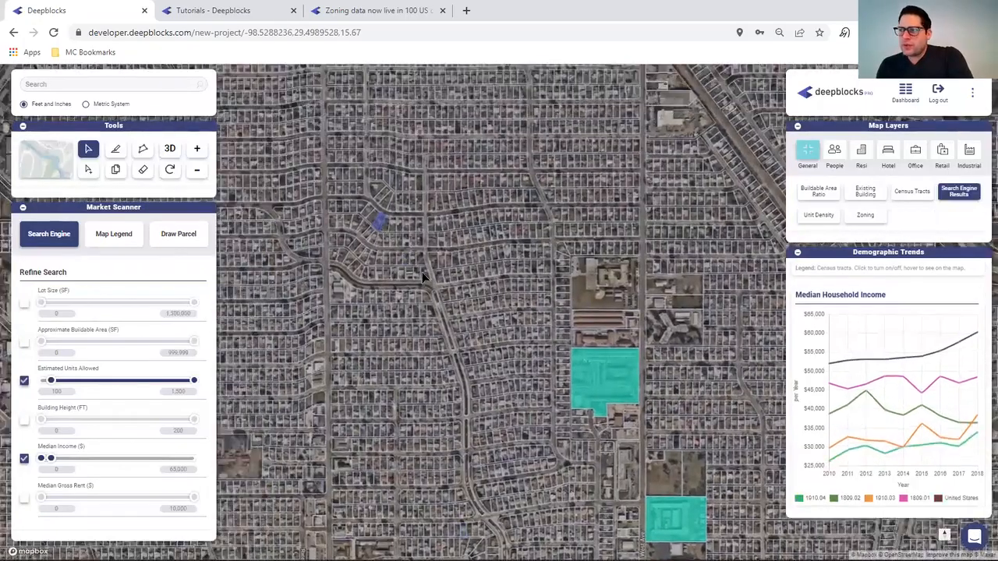
pyautogui.moveTo(643, 470); pyautogui.dragTo(686, 515)
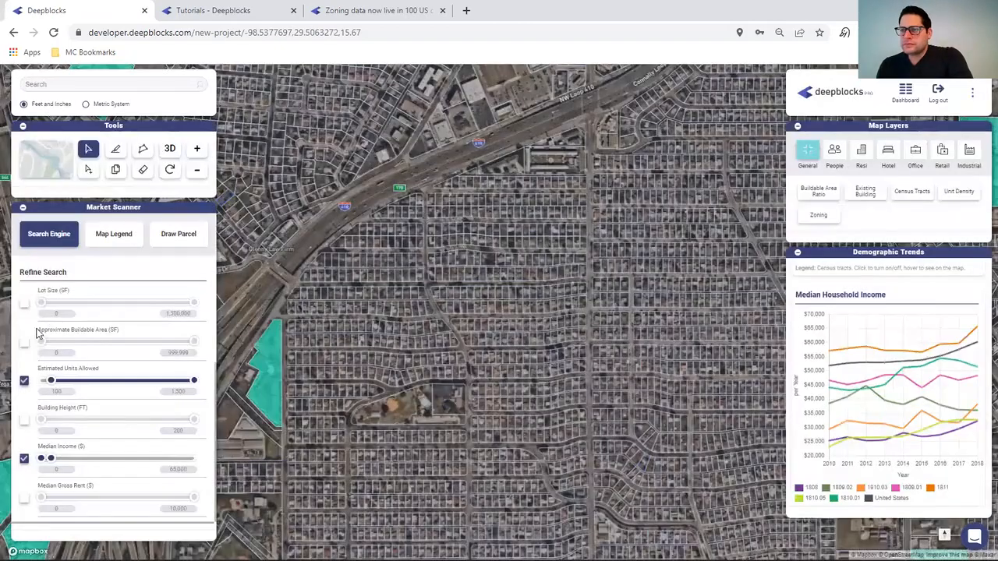
pyautogui.moveTo(407, 413); pyautogui.dragTo(785, 311)
# - Narrow Estimated Units Allowed to 50–100 and open the small matched parcel's details
pyautogui.doubleClick(62, 392)
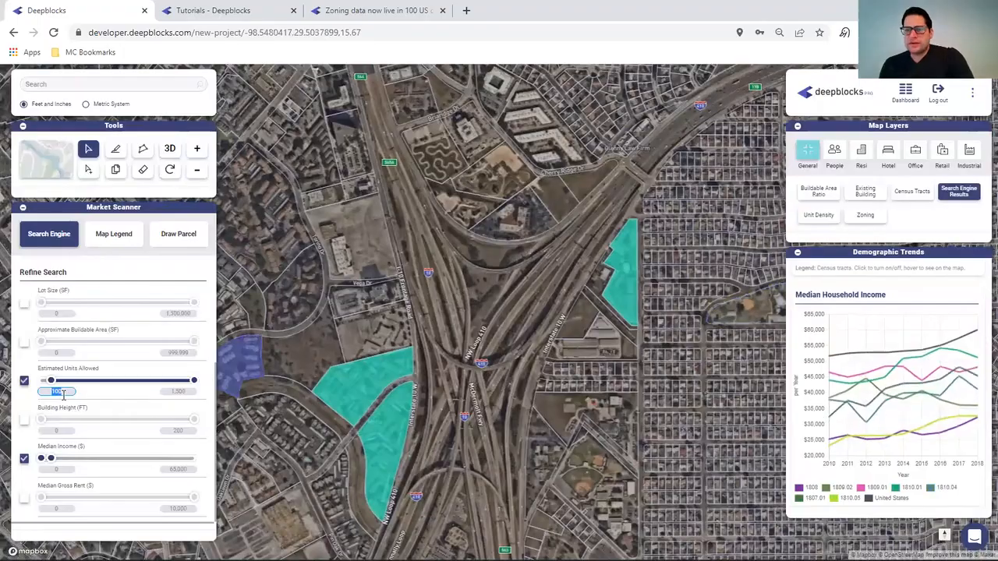
pyautogui.write('50')
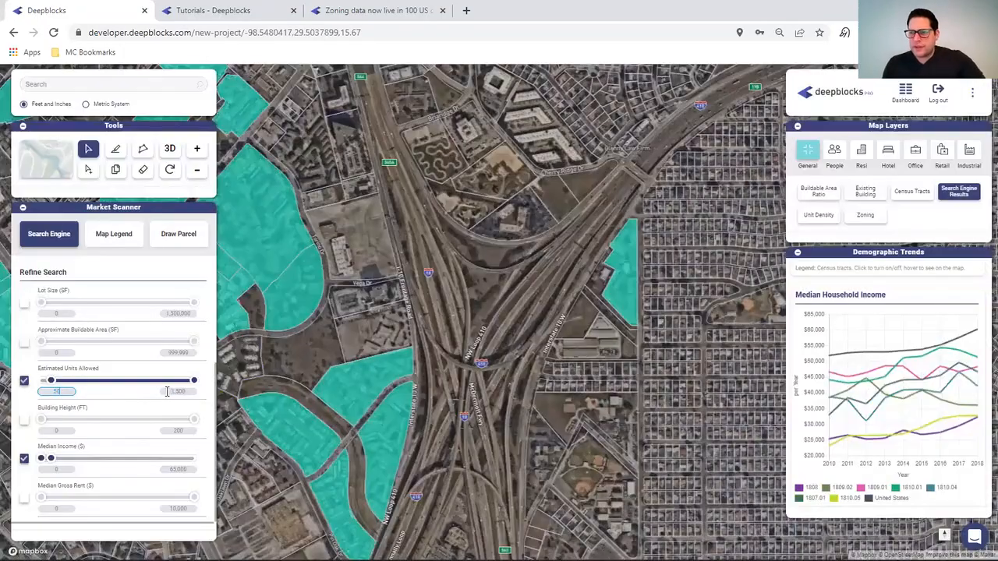
pyautogui.doubleClick(191, 392)
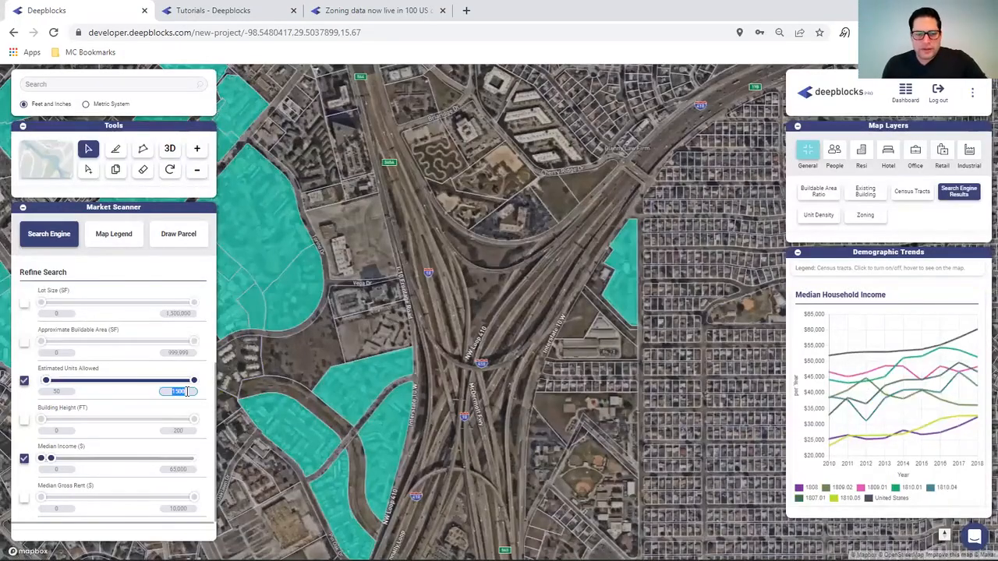
pyautogui.press('Return')
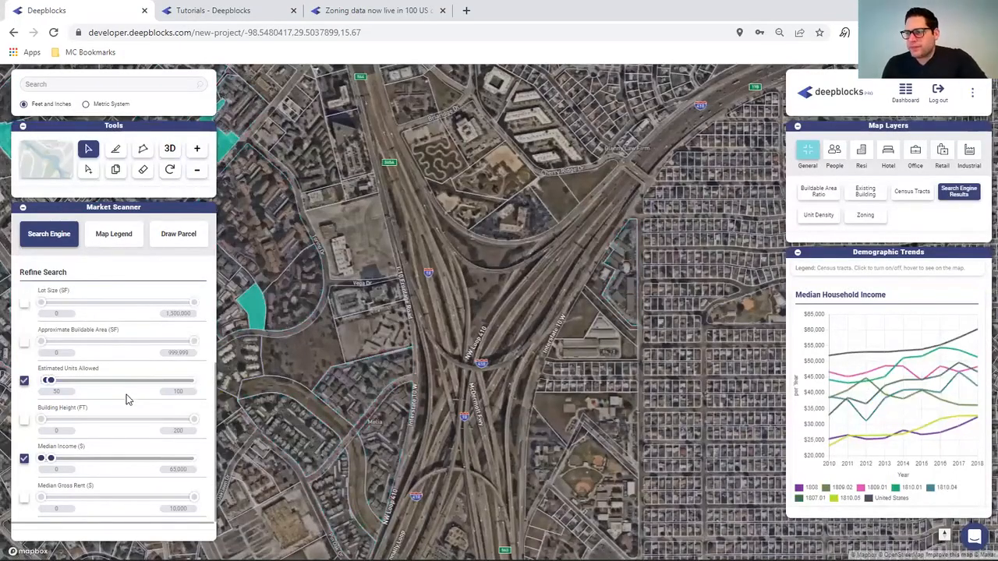
pyautogui.click(293, 297)
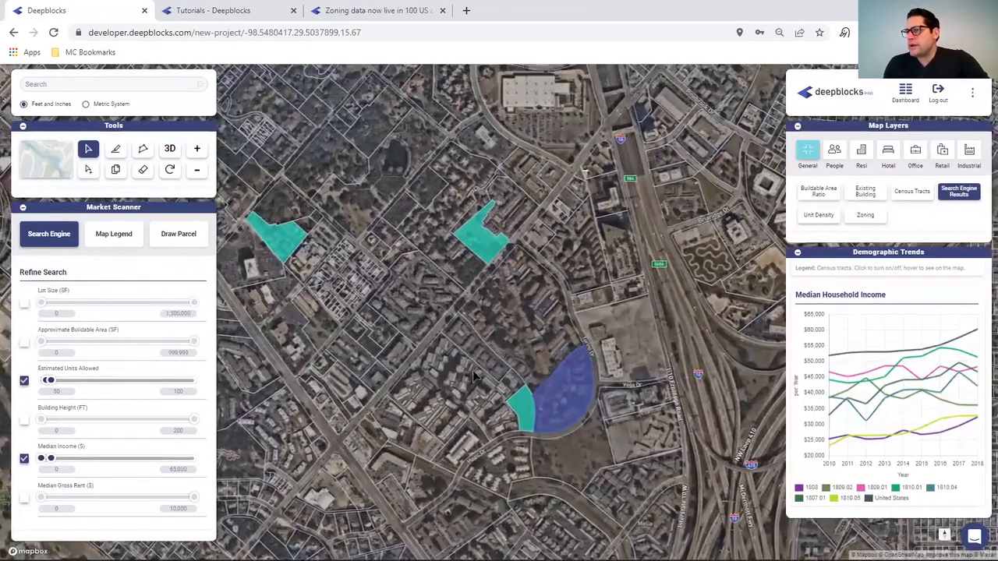
pyautogui.click(522, 416)
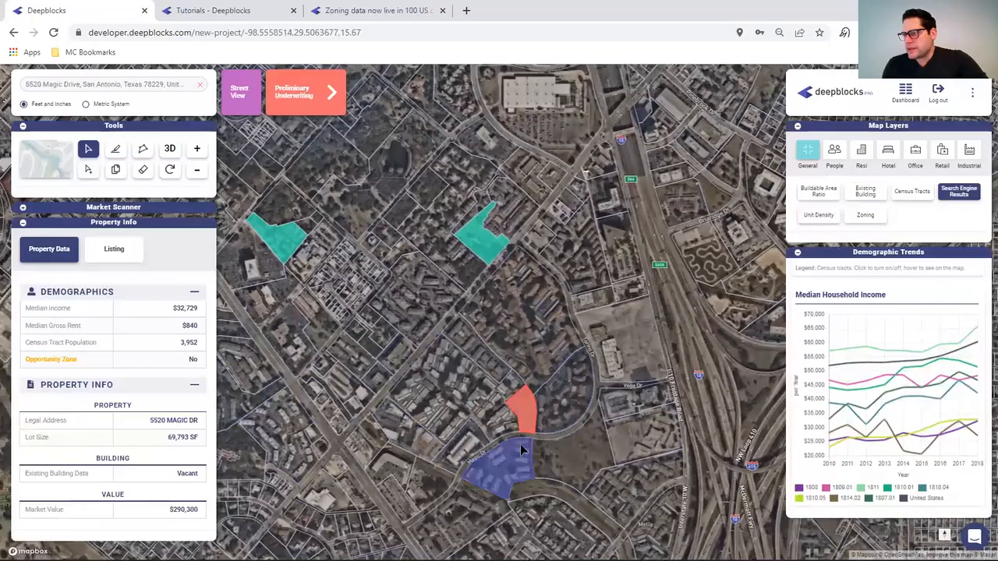
# - Hide tracts 1810.01, 1809.01, 1808, 1810.04 and 1807.01 from the income chart
pyautogui.scroll(2, 502, 433)
pyautogui.scroll(2, 501, 433)
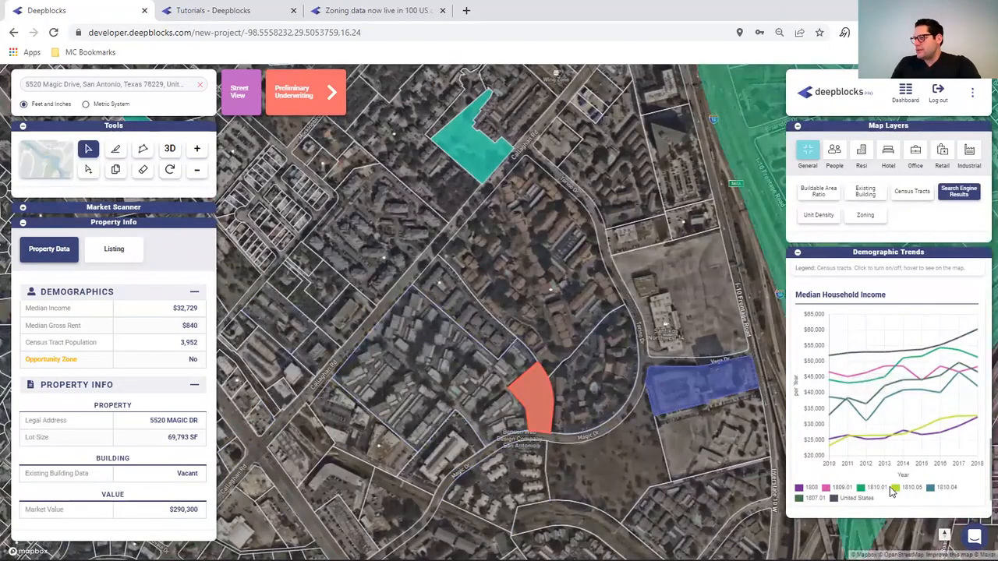
pyautogui.moveTo(902, 491)
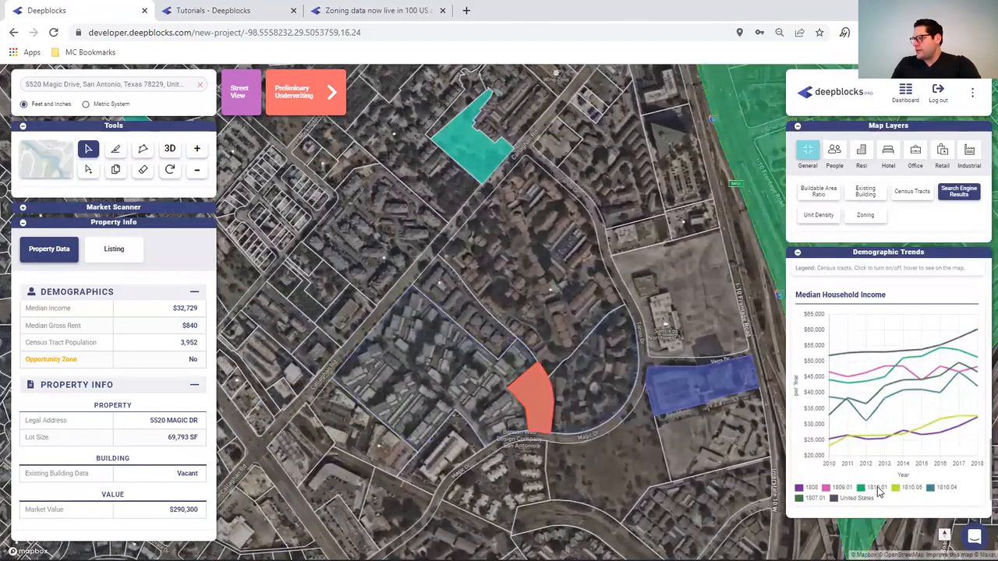
pyautogui.click(875, 490)
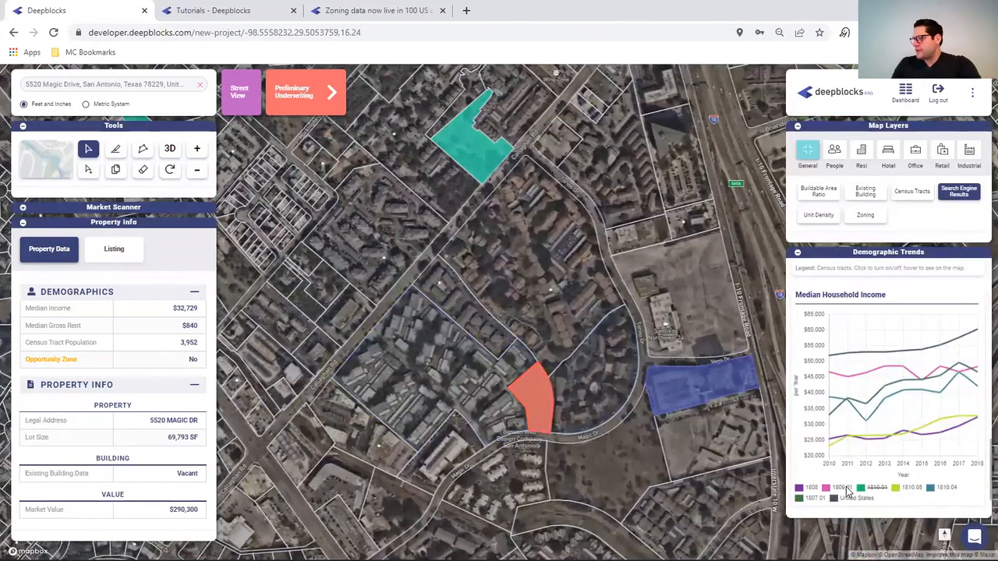
pyautogui.click(846, 490)
pyautogui.click(813, 489)
pyautogui.click(941, 489)
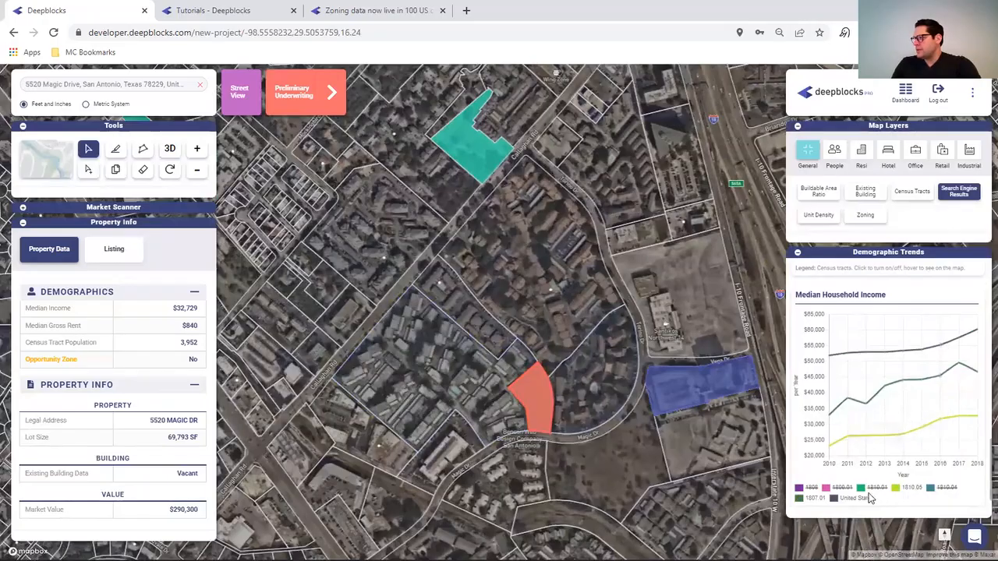
pyautogui.click(814, 498)
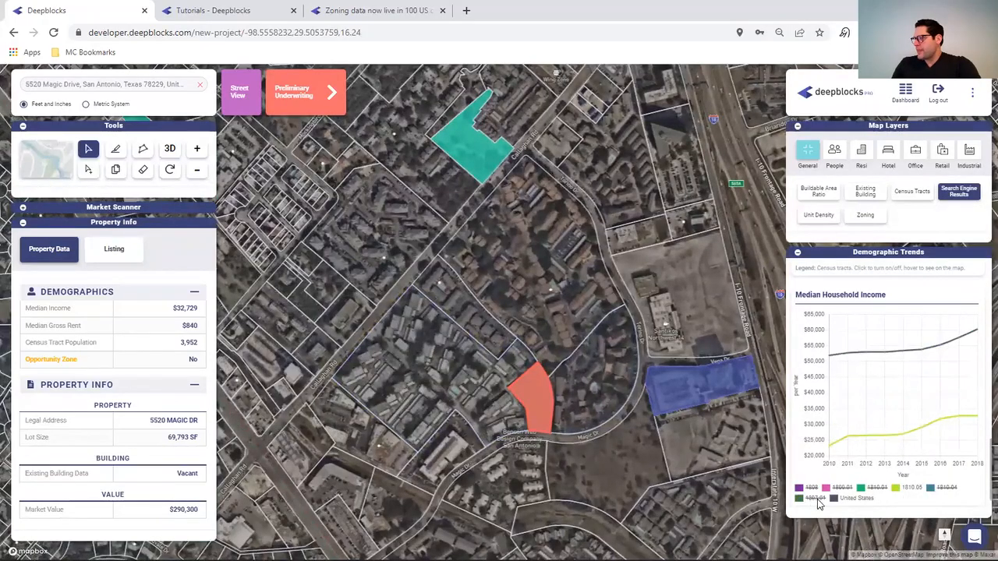
# - Hide the other tracts from the rent and population charts, leaving only 1810.05
pyautogui.scroll(3, 903, 488)
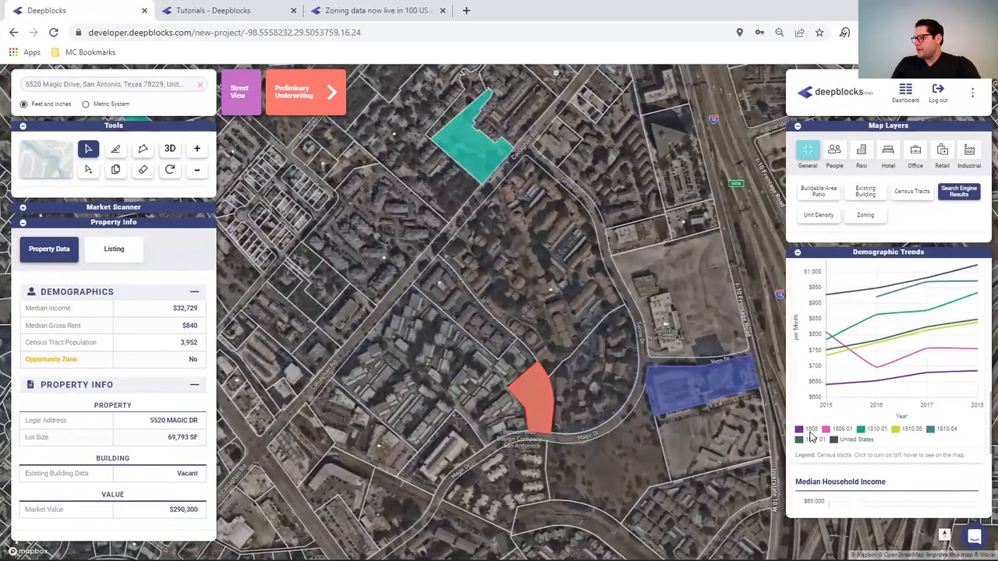
pyautogui.click(841, 429)
pyautogui.click(876, 429)
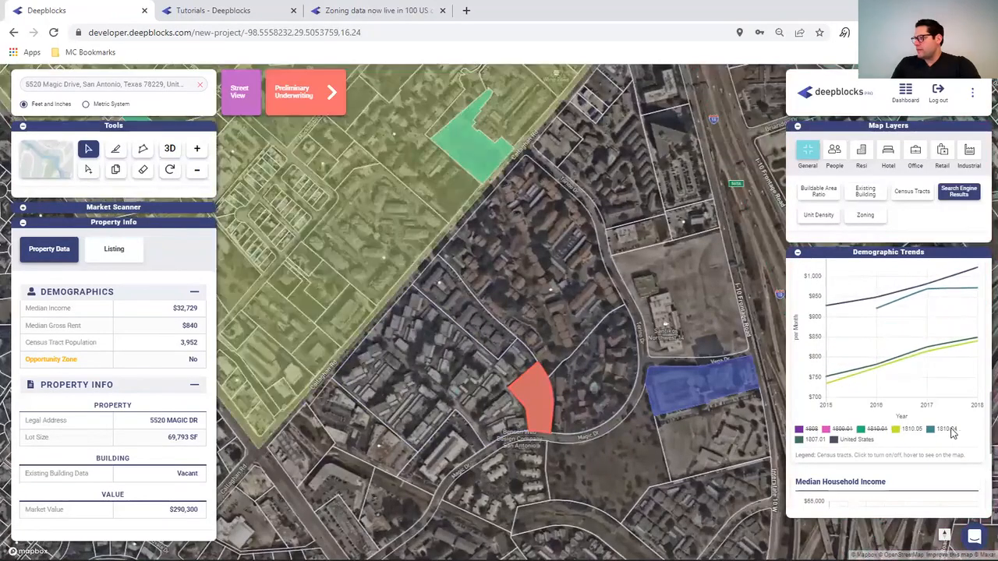
pyautogui.click(948, 429)
pyautogui.scroll(3, 905, 335)
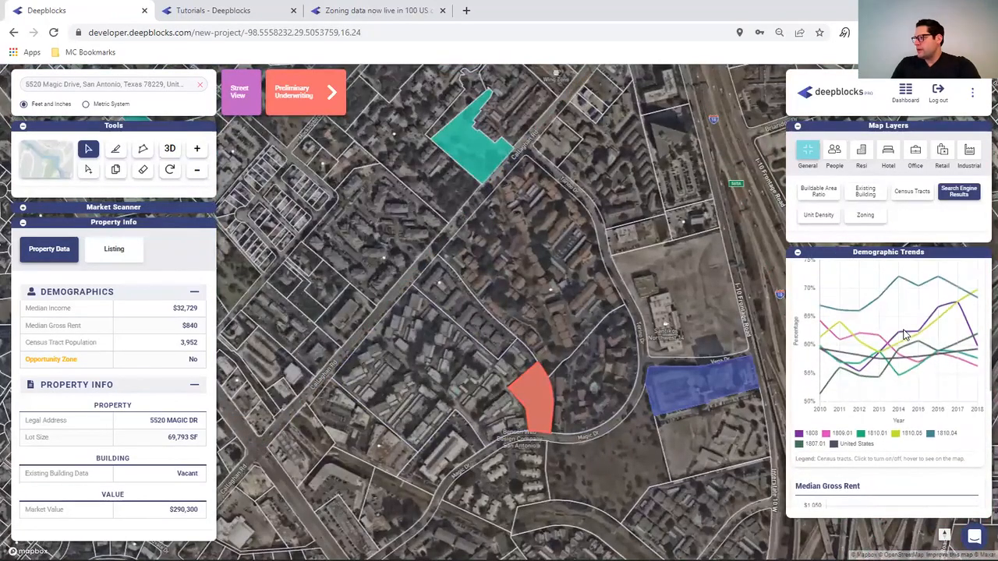
pyautogui.scroll(8, 911, 341)
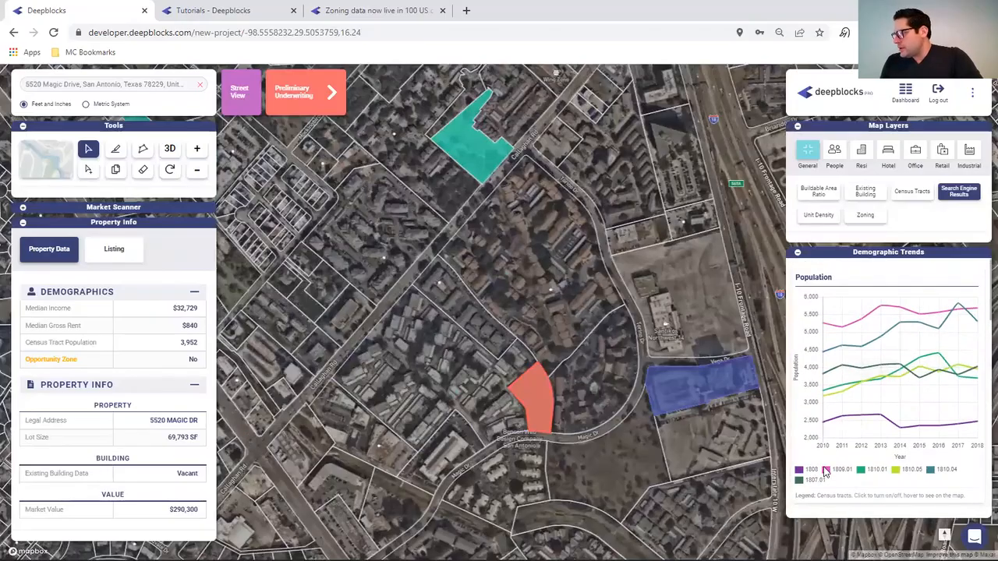
pyautogui.click(811, 470)
pyautogui.click(839, 469)
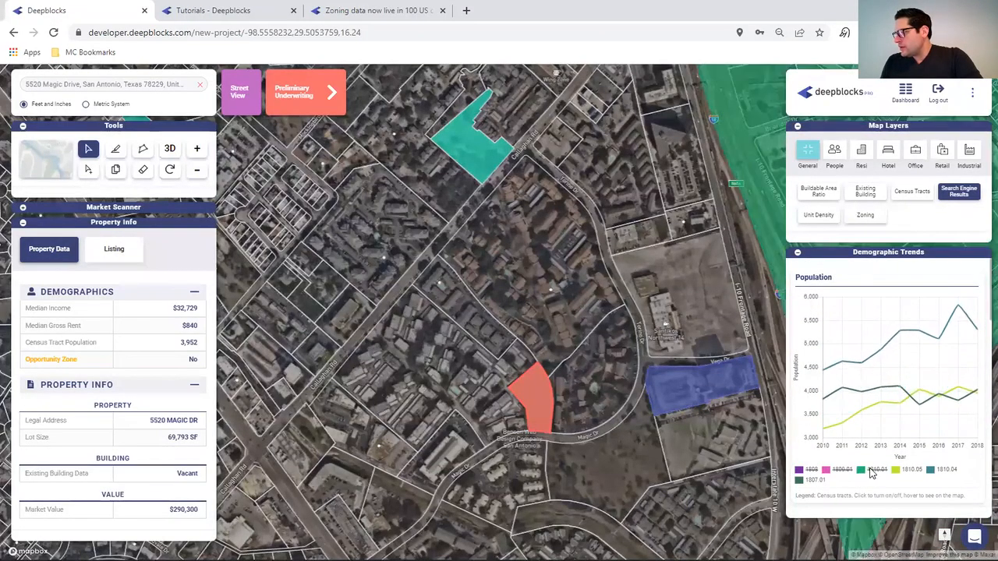
pyautogui.click(946, 471)
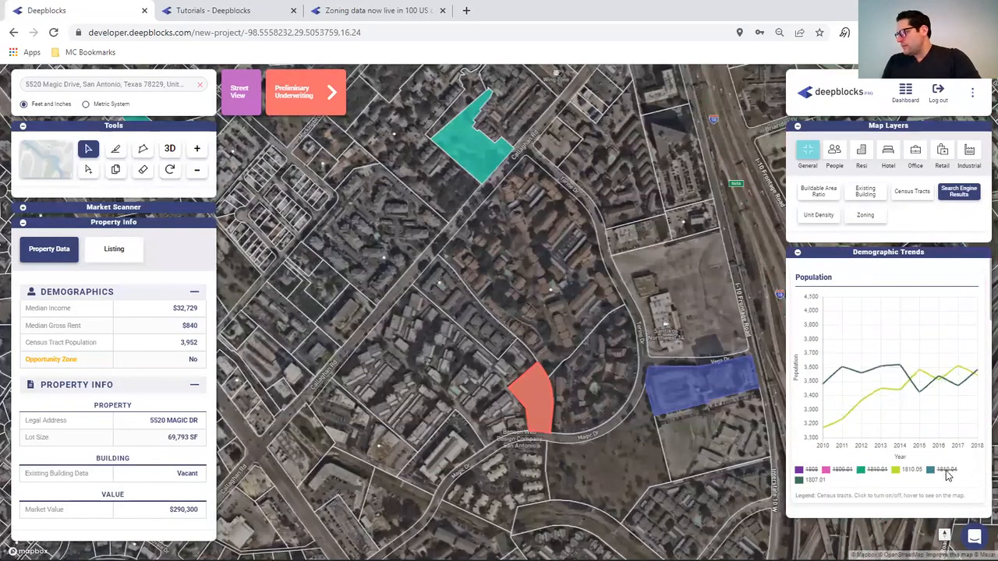
pyautogui.click(815, 480)
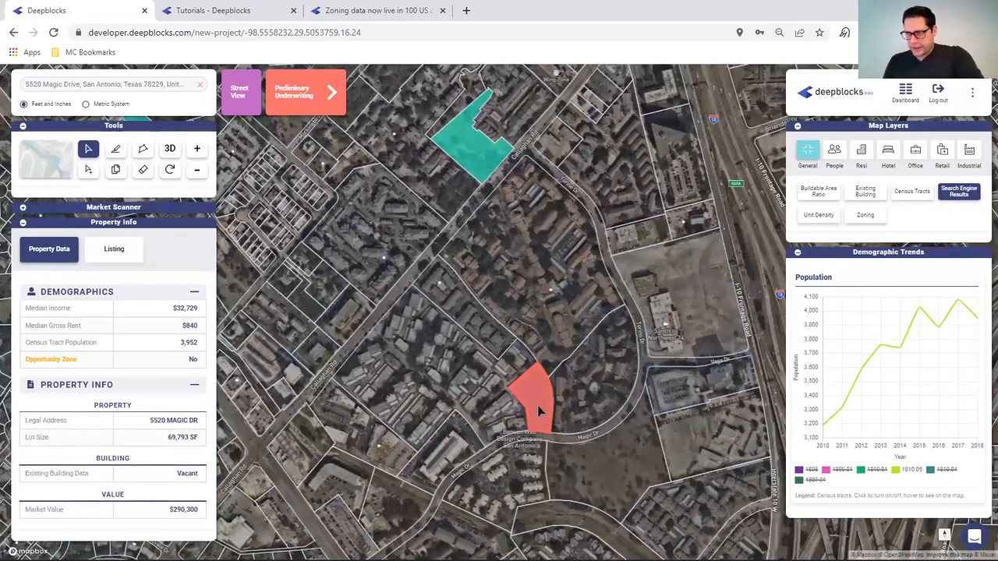
# - Review the zoning limits, select the address text, and return to the parcel search
pyautogui.scroll(-3, 70, 444)
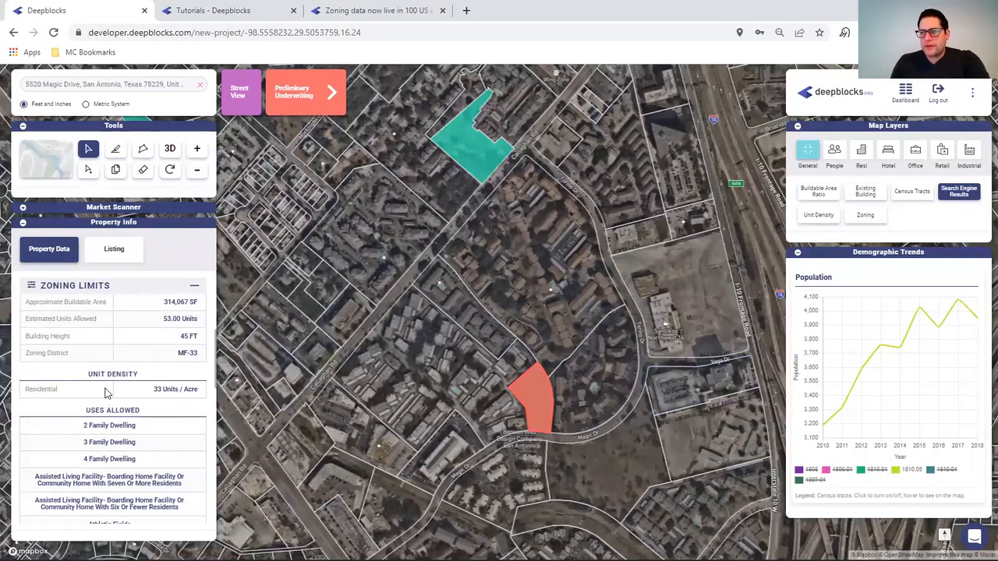
pyautogui.scroll(-10, 107, 392)
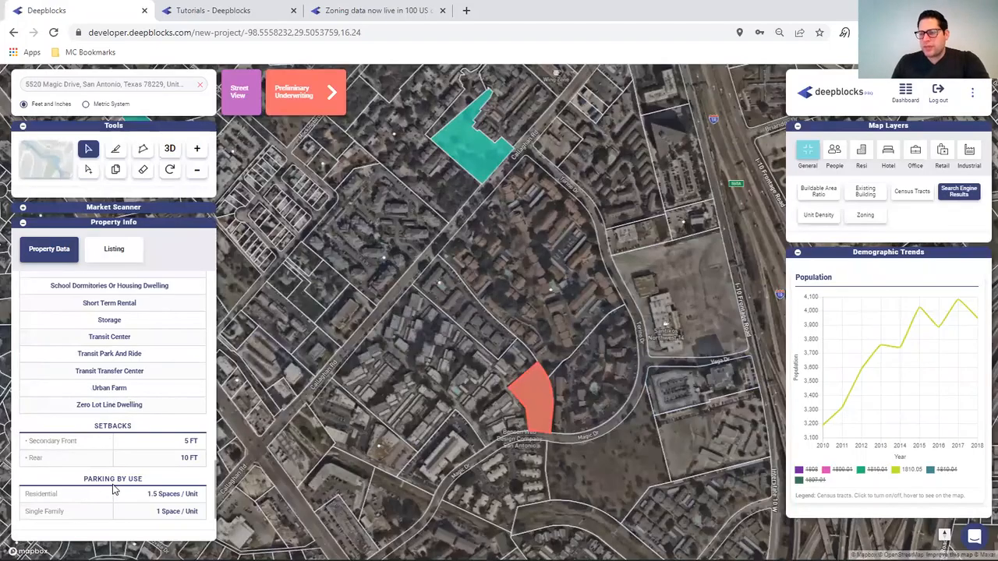
pyautogui.scroll(3, 113, 489)
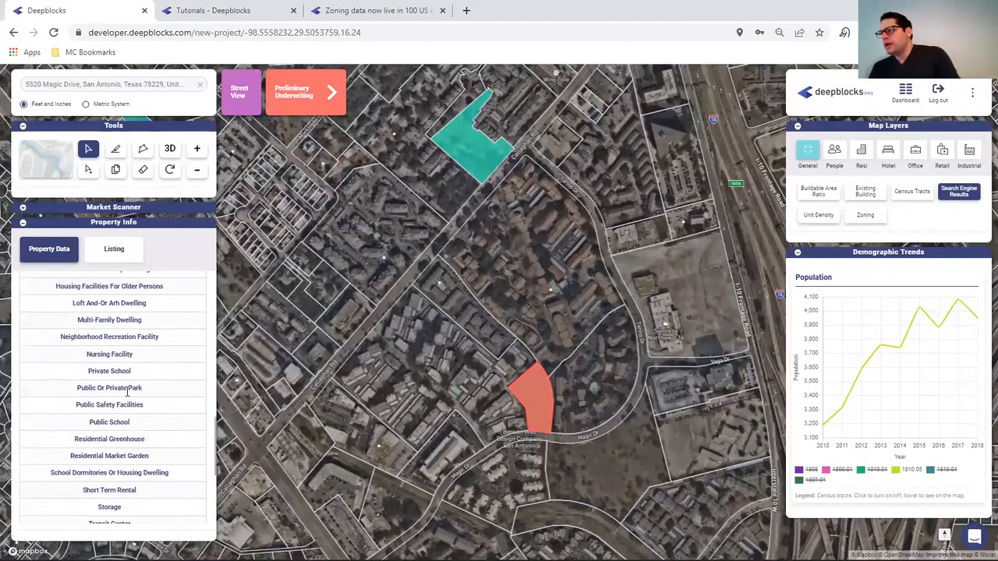
pyautogui.rightClick(119, 85)
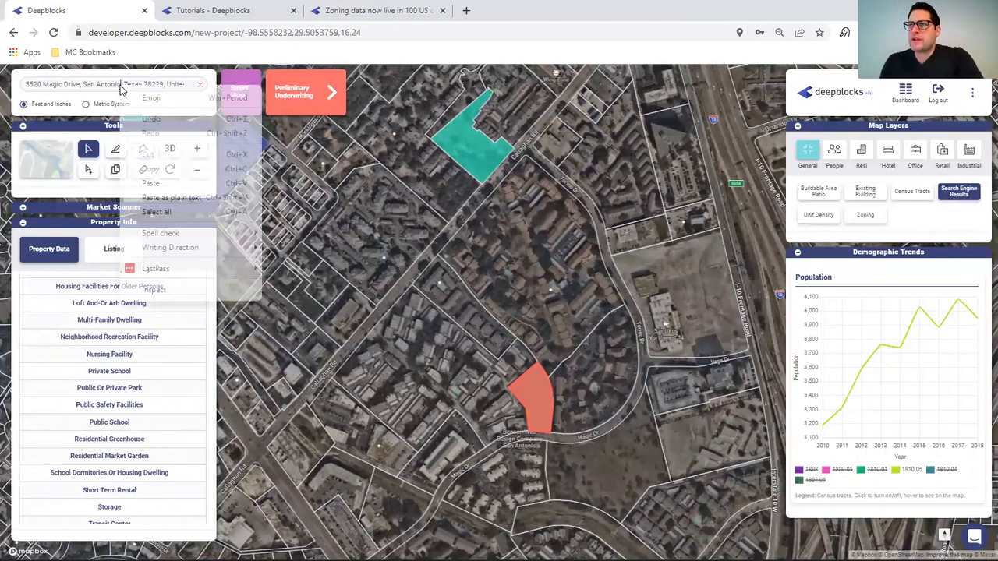
pyautogui.click(164, 213)
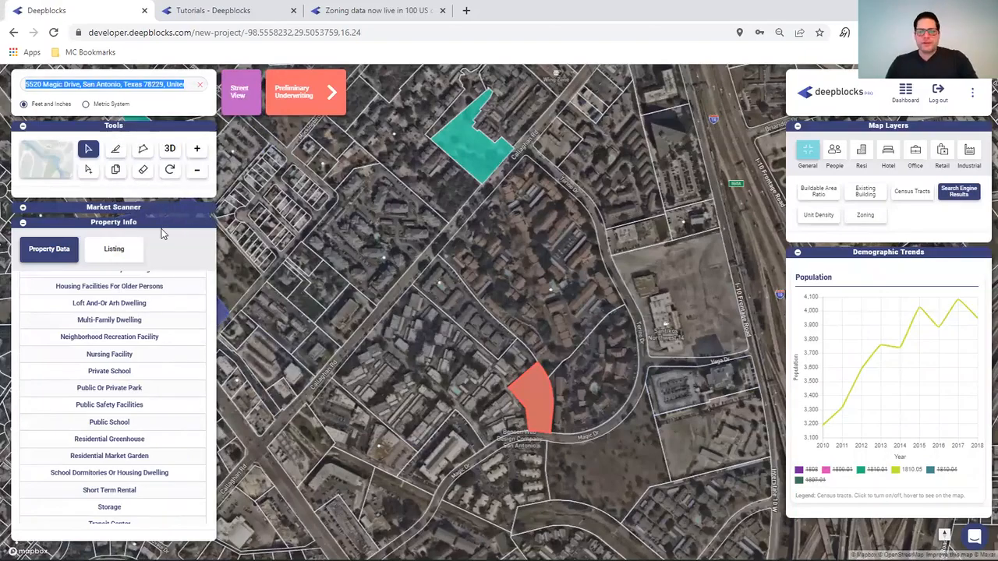
pyautogui.moveTo(420, 558)
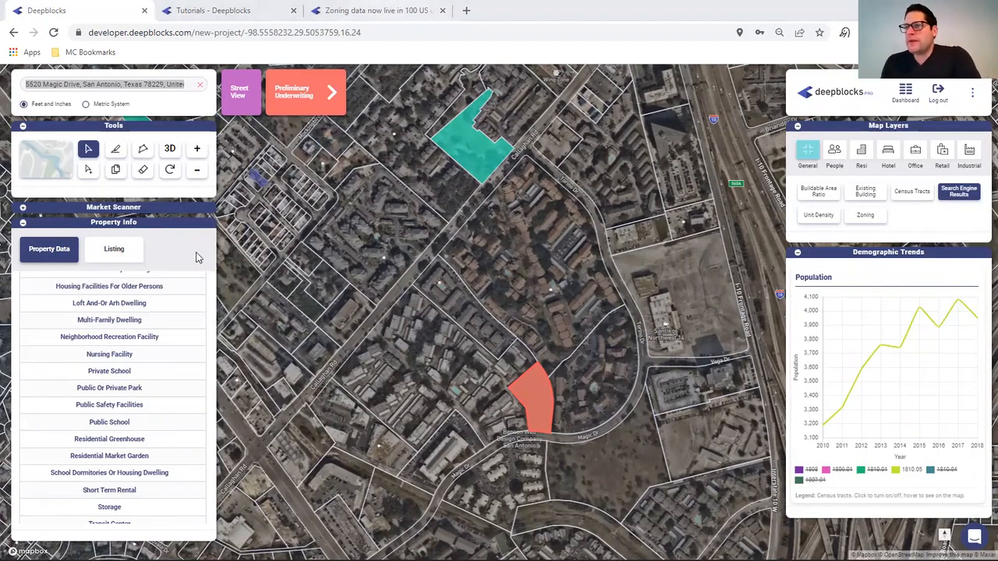
pyautogui.click(22, 207)
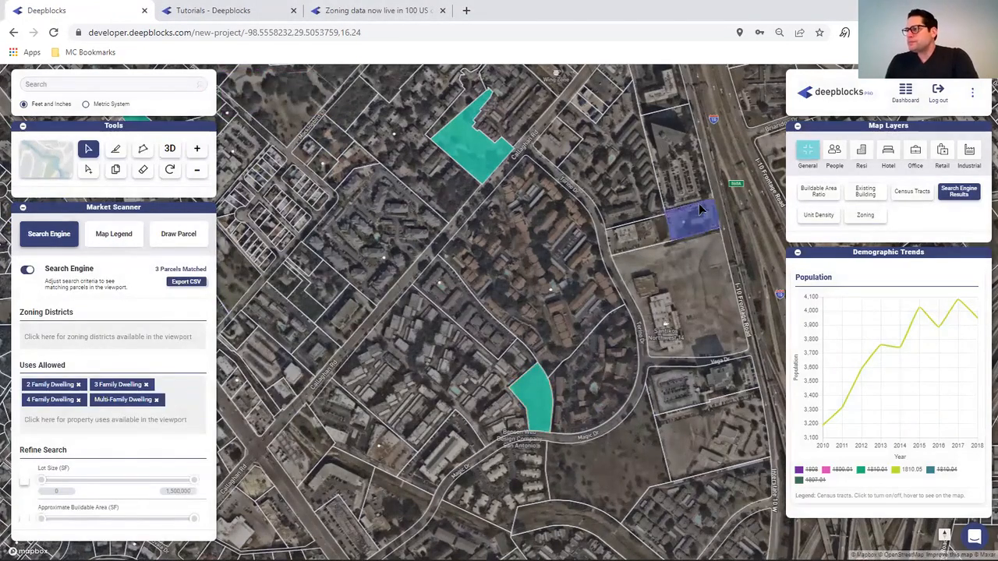
# - Collapse the trend charts and map layers, then pan to the northern school neighbourhoods
pyautogui.moveTo(628, 170); pyautogui.dragTo(592, 530)
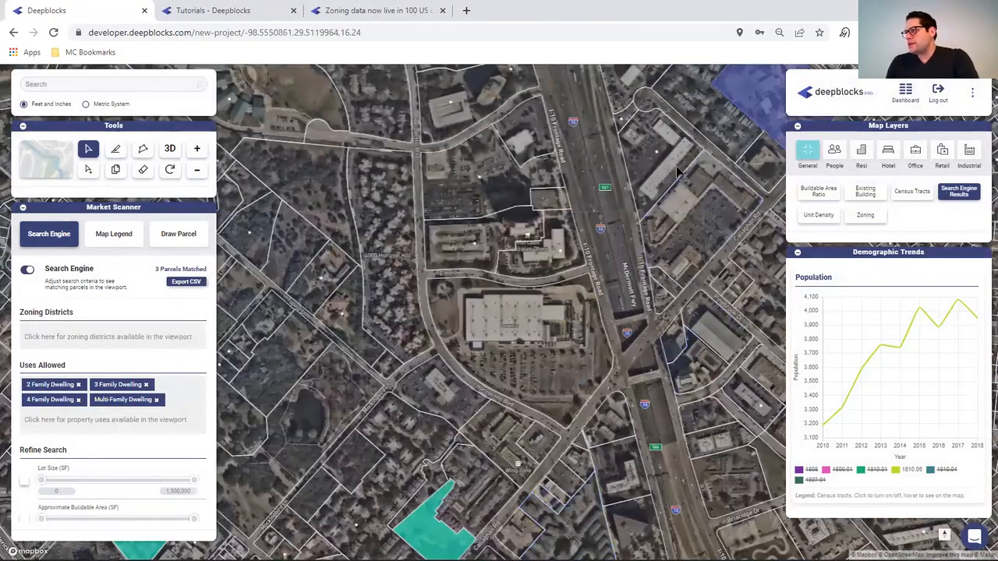
pyautogui.moveTo(677, 172); pyautogui.dragTo(326, 441)
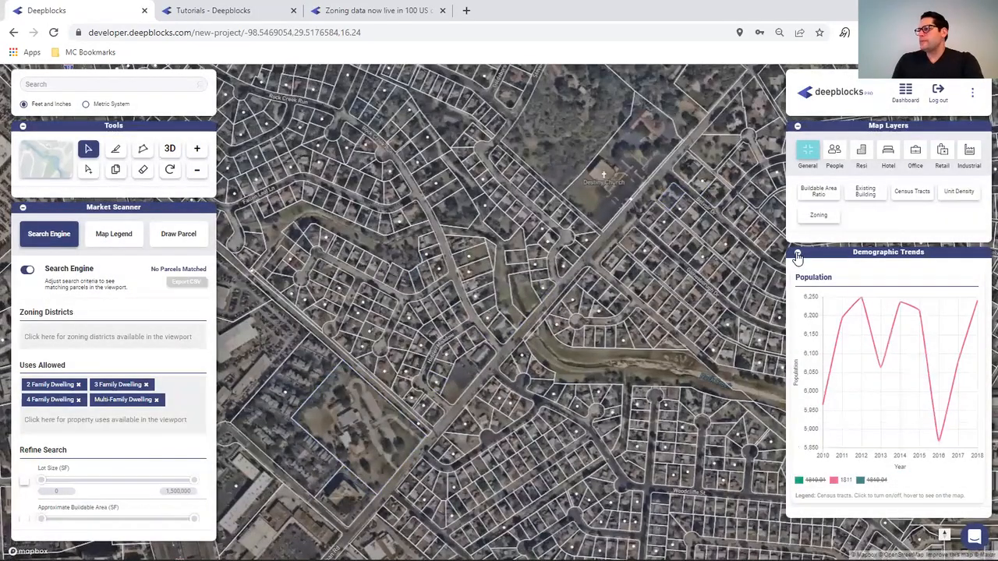
pyautogui.click(798, 254)
pyautogui.click(798, 128)
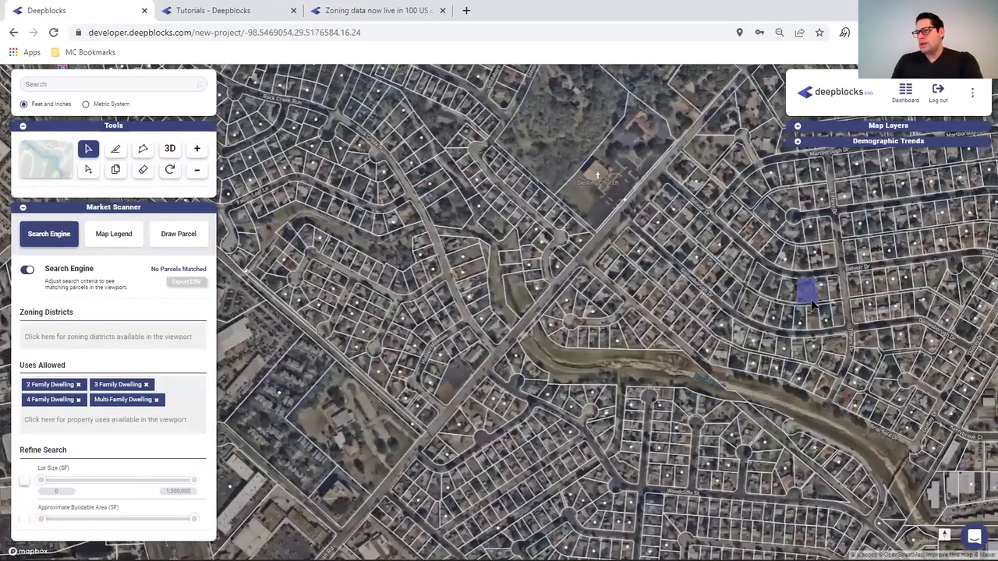
pyautogui.moveTo(811, 304); pyautogui.dragTo(268, 499)
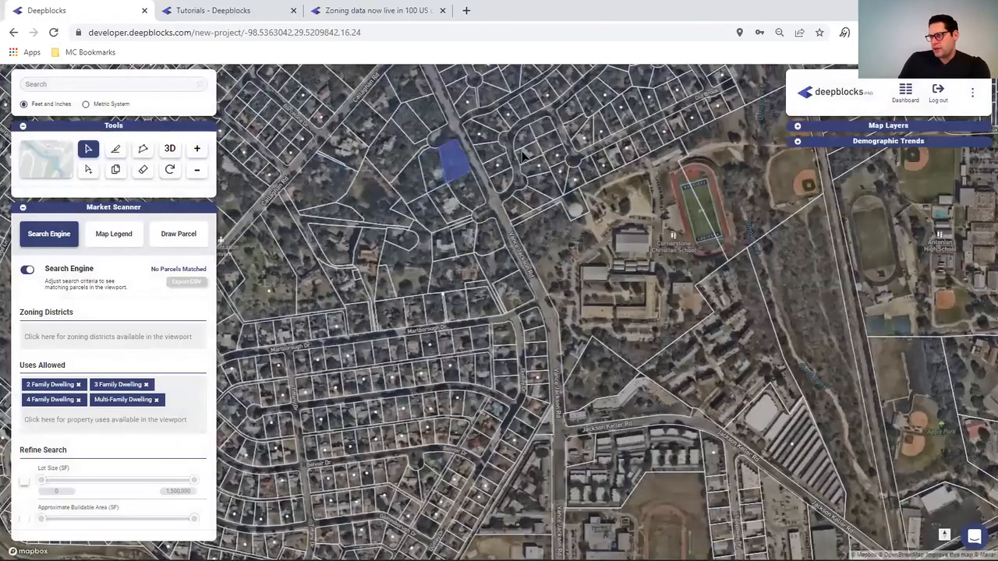
pyautogui.moveTo(527, 150); pyautogui.dragTo(849, 481)
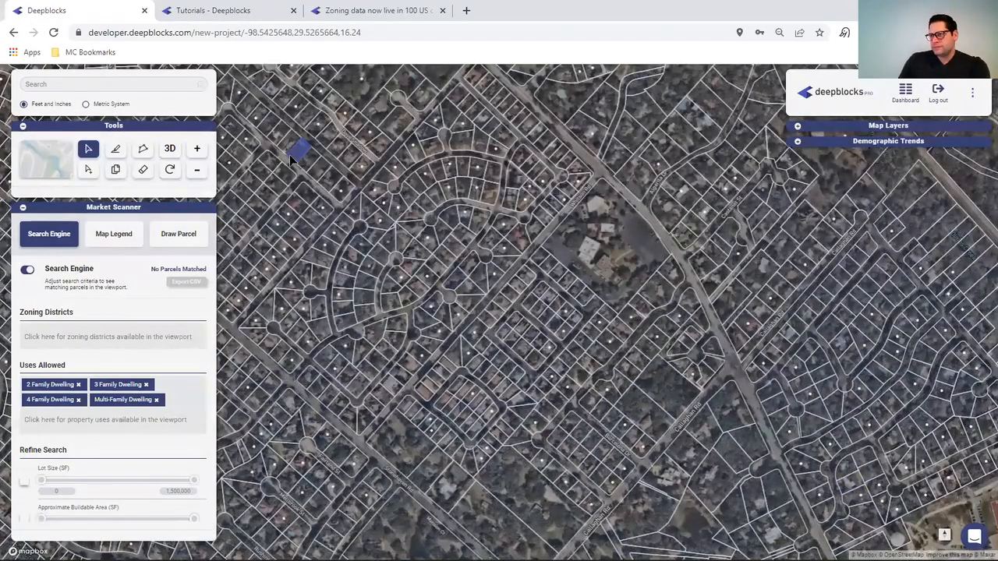
pyautogui.moveTo(290, 154); pyautogui.dragTo(886, 446)
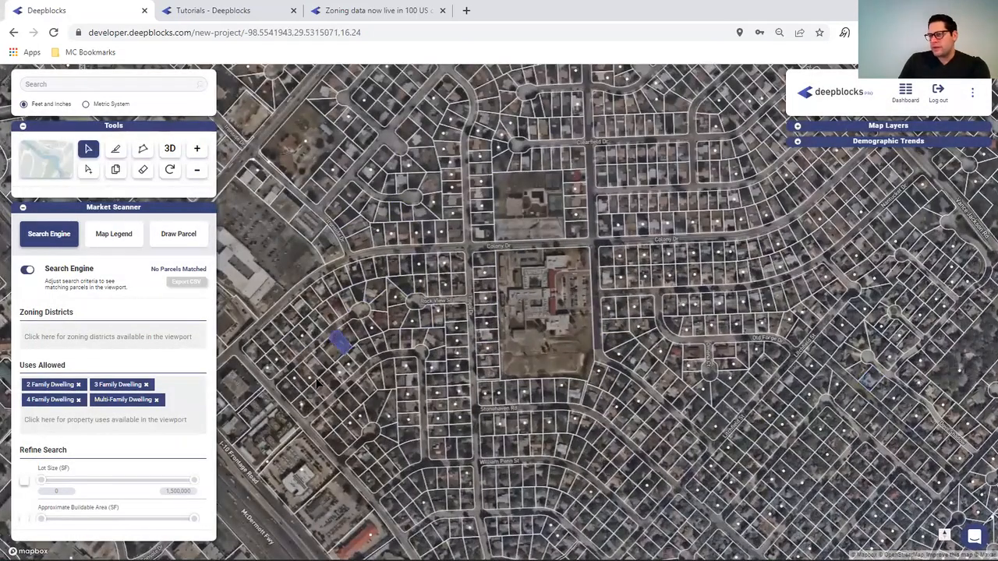
pyautogui.moveTo(545, 278); pyautogui.dragTo(621, 228)
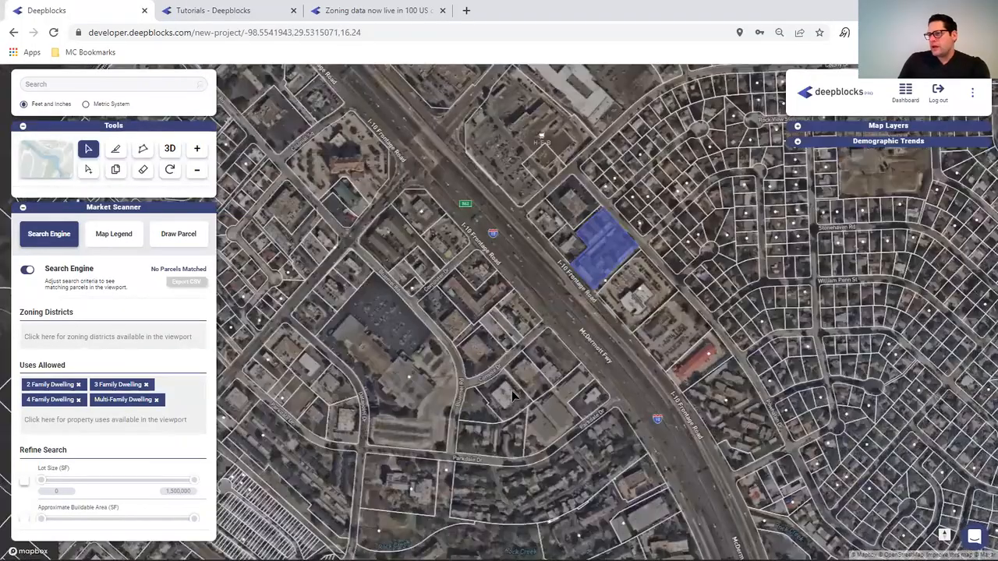
# - Pan south past I-10 Frontage Road toward Bandera Rd and the campus
pyautogui.moveTo(434, 446); pyautogui.dragTo(418, 283)
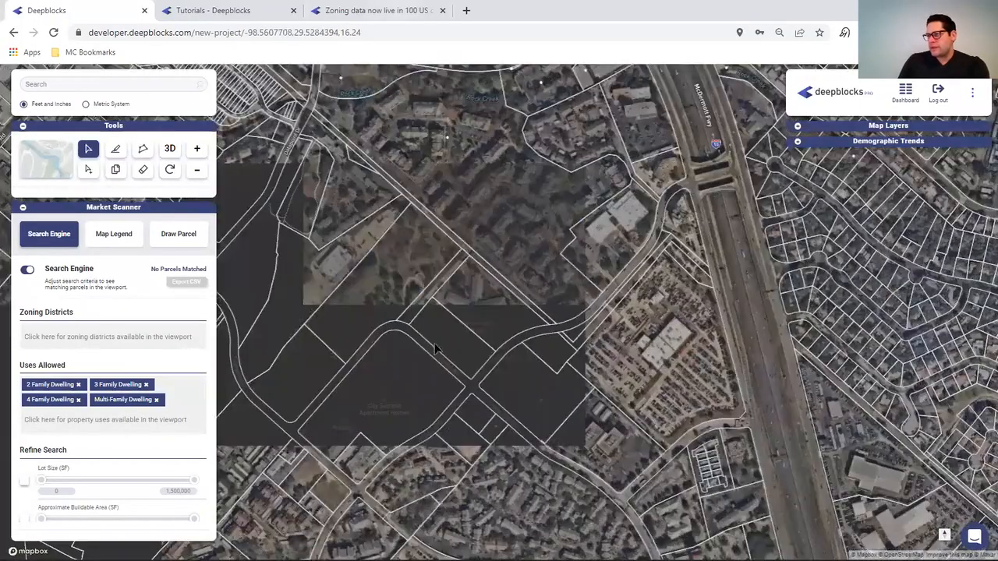
pyautogui.moveTo(435, 348); pyautogui.dragTo(384, 65)
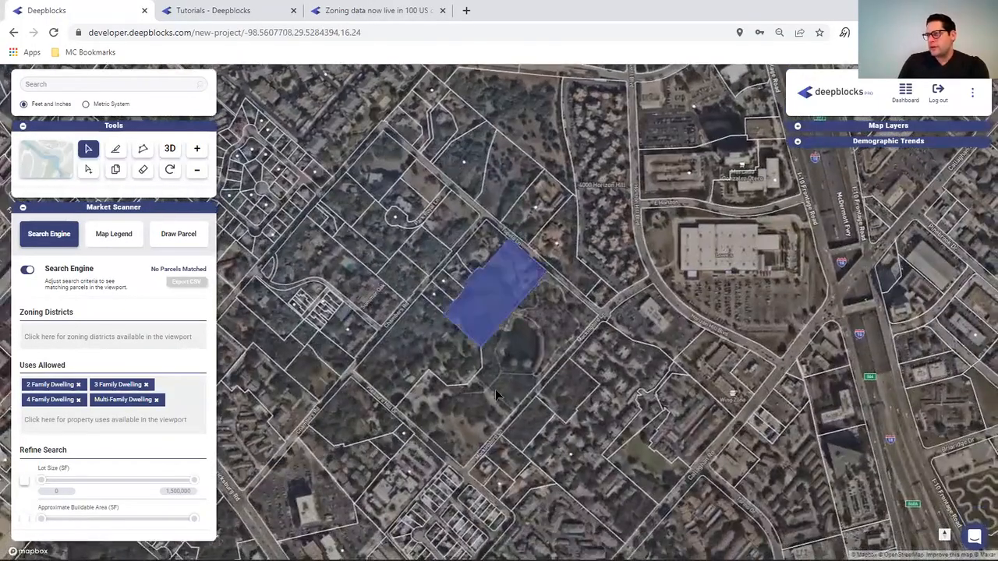
pyautogui.moveTo(495, 389); pyautogui.dragTo(490, 86)
pyautogui.moveTo(481, 416); pyautogui.dragTo(499, 86)
pyautogui.moveTo(524, 394); pyautogui.dragTo(534, 117)
pyautogui.moveTo(485, 326); pyautogui.dragTo(442, 125)
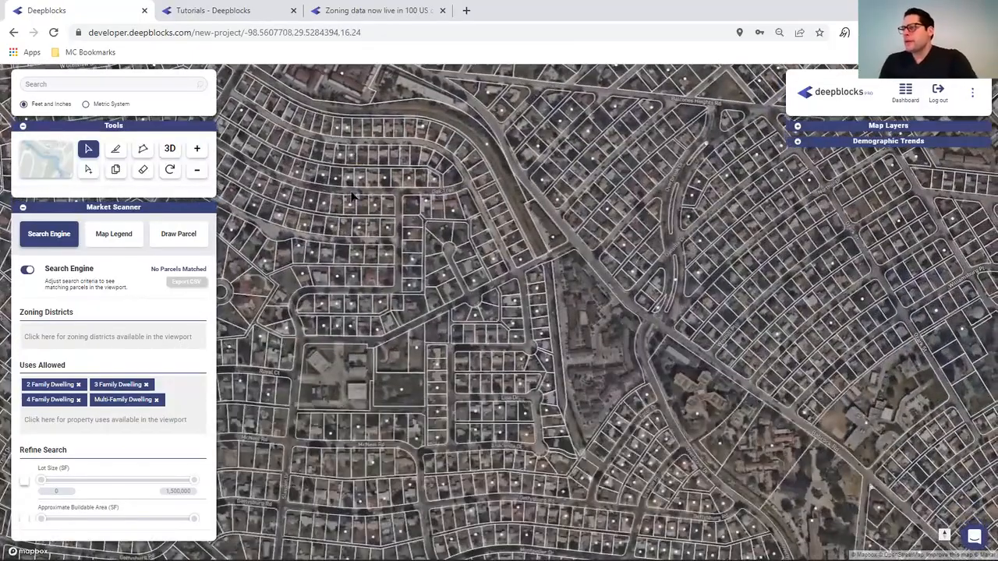
pyautogui.moveTo(449, 411); pyautogui.dragTo(446, 117)
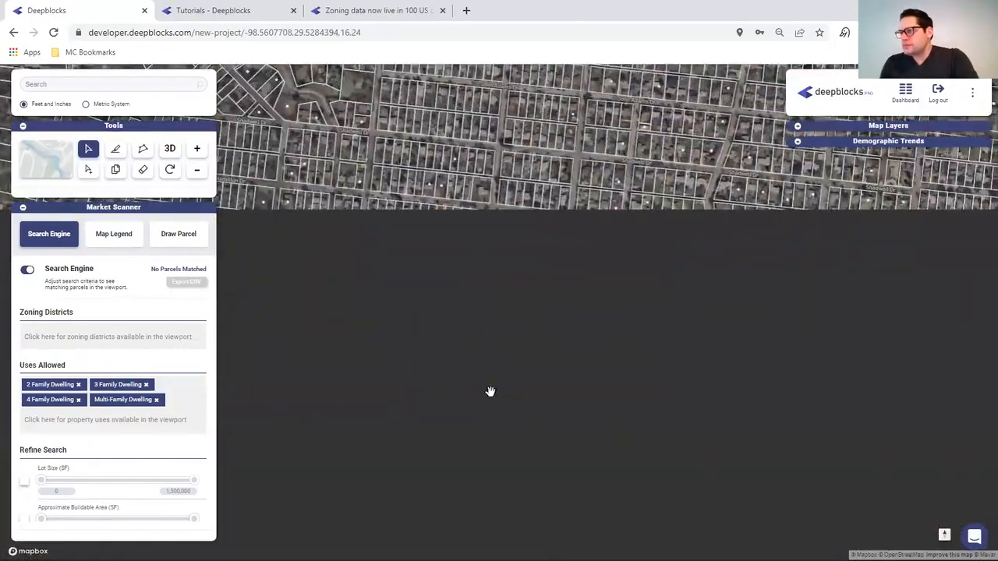
pyautogui.moveTo(491, 392); pyautogui.dragTo(657, 83)
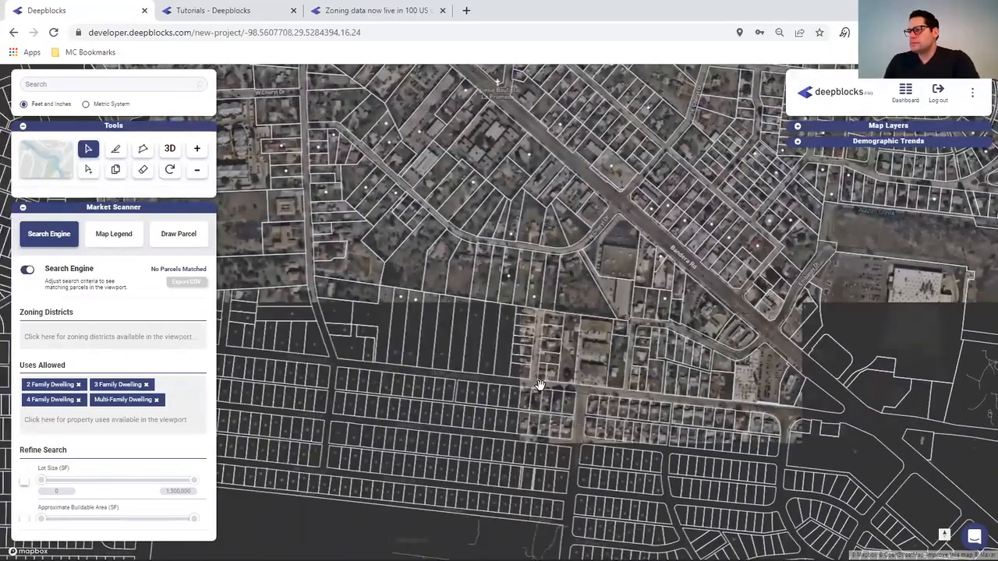
pyautogui.moveTo(552, 381); pyautogui.dragTo(776, 125)
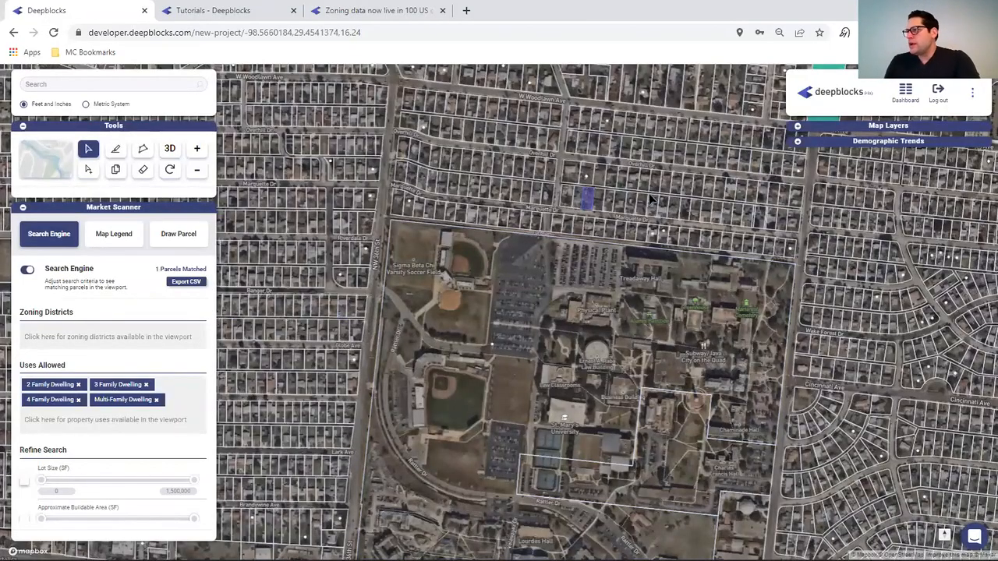
# - Zoom and pan past Culebra Rd toward the W Commerce St area
pyautogui.scroll(3, 658, 207)
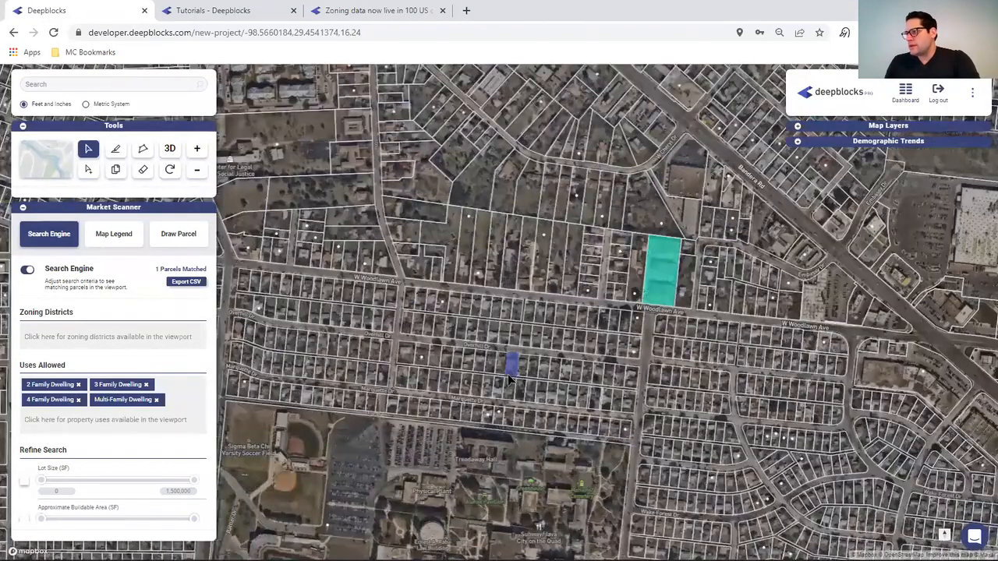
pyautogui.moveTo(508, 378); pyautogui.dragTo(732, 161)
pyautogui.moveTo(323, 395); pyautogui.dragTo(556, 144)
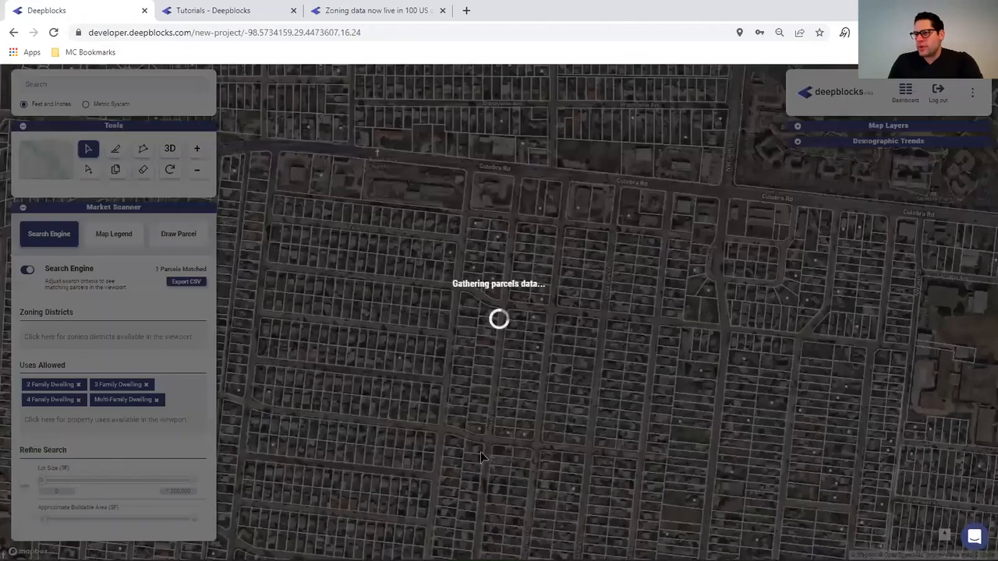
pyautogui.moveTo(475, 457); pyautogui.dragTo(630, 205)
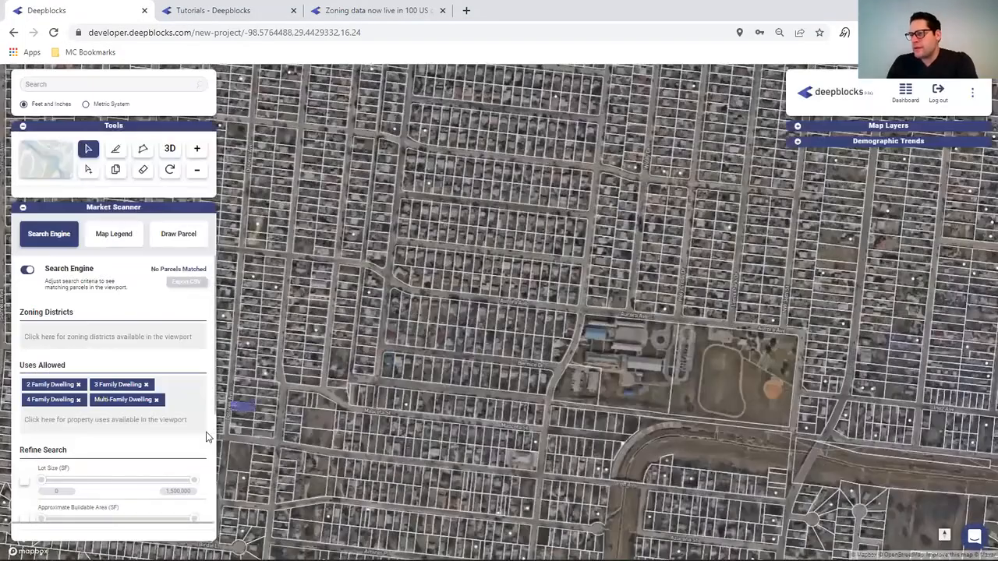
pyautogui.moveTo(445, 407); pyautogui.dragTo(675, 148)
pyautogui.moveTo(392, 359); pyautogui.dragTo(826, 207)
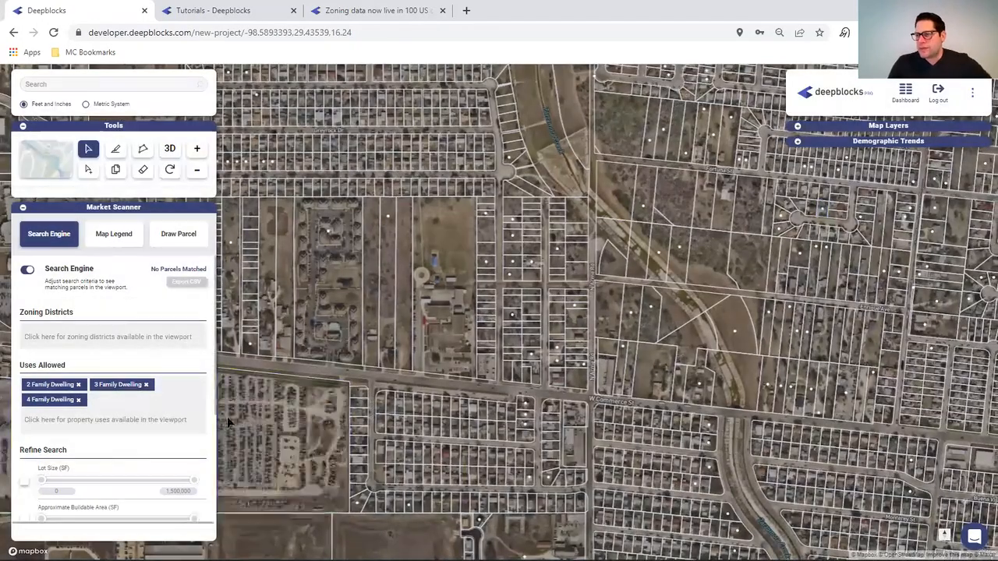
# - Turn on the Lot Size filter and pan to a dense street-grid area
pyautogui.click(227, 421)
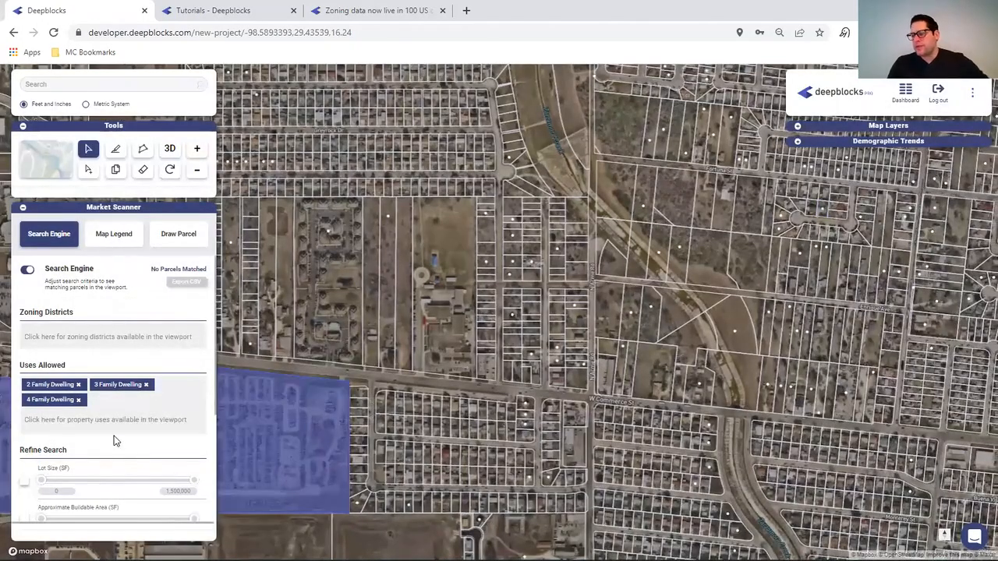
pyautogui.click(24, 482)
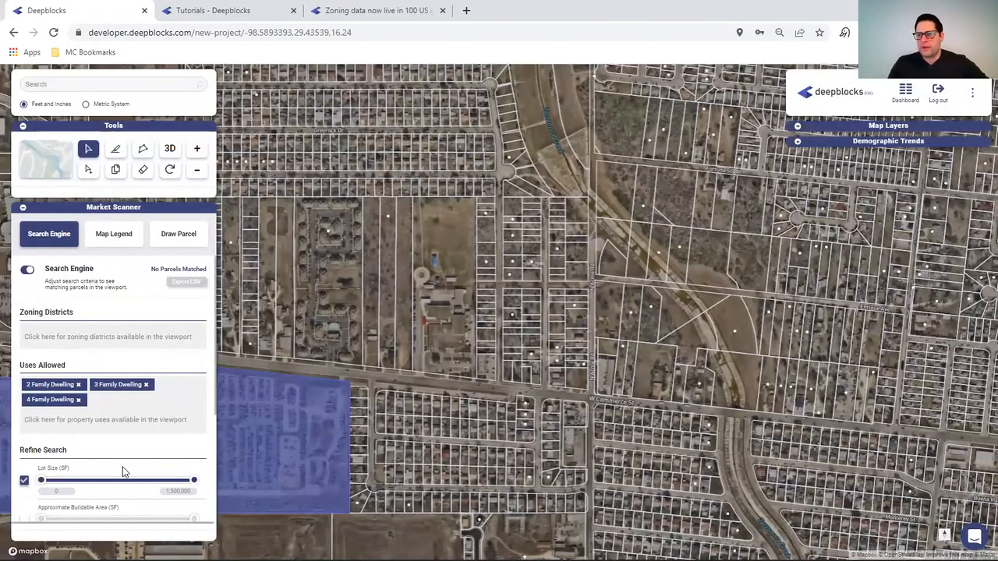
pyautogui.moveTo(417, 369); pyautogui.dragTo(508, 71)
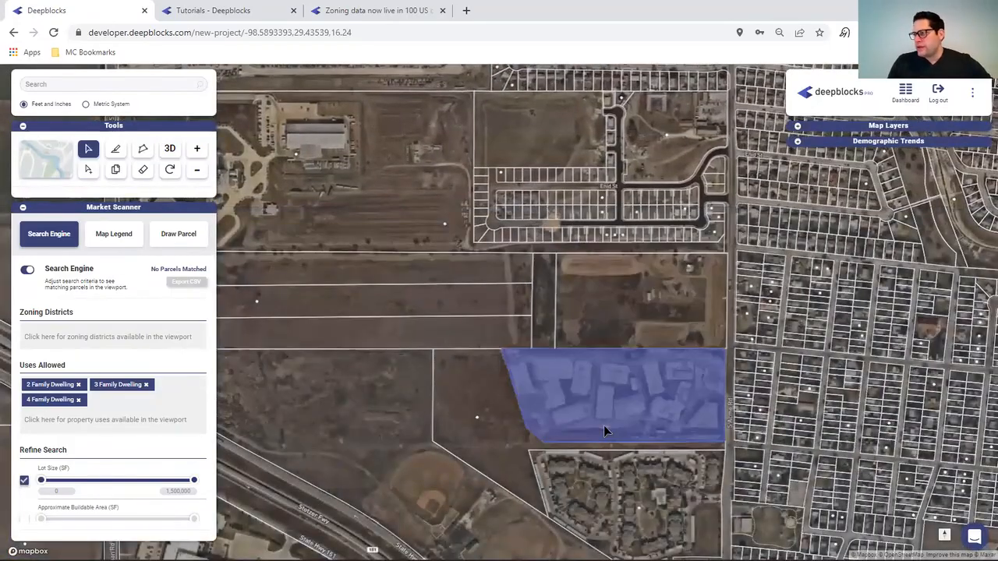
pyautogui.moveTo(604, 425); pyautogui.dragTo(136, 142)
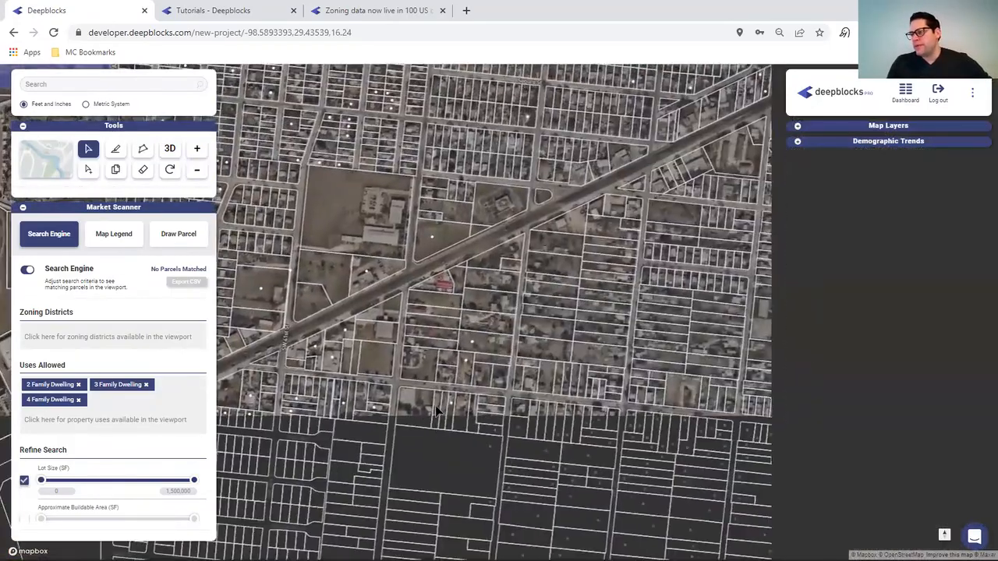
pyautogui.moveTo(386, 438); pyautogui.dragTo(411, 145)
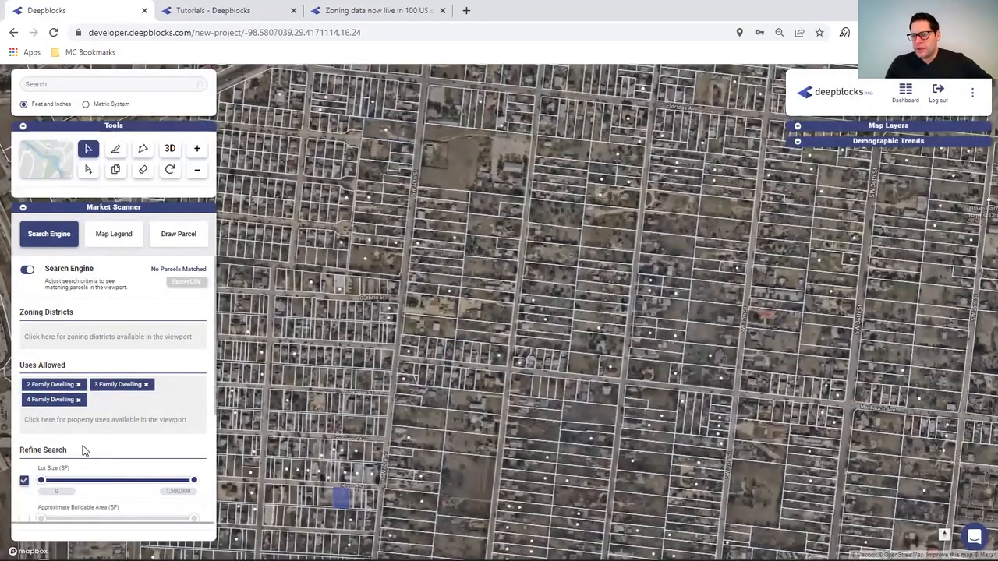
# - Toggle Multi-Family Dwelling in Uses Allowed, then scan parcels around Hwy 151 and US Hwy 90
pyautogui.click(110, 419)
pyautogui.write('MU')
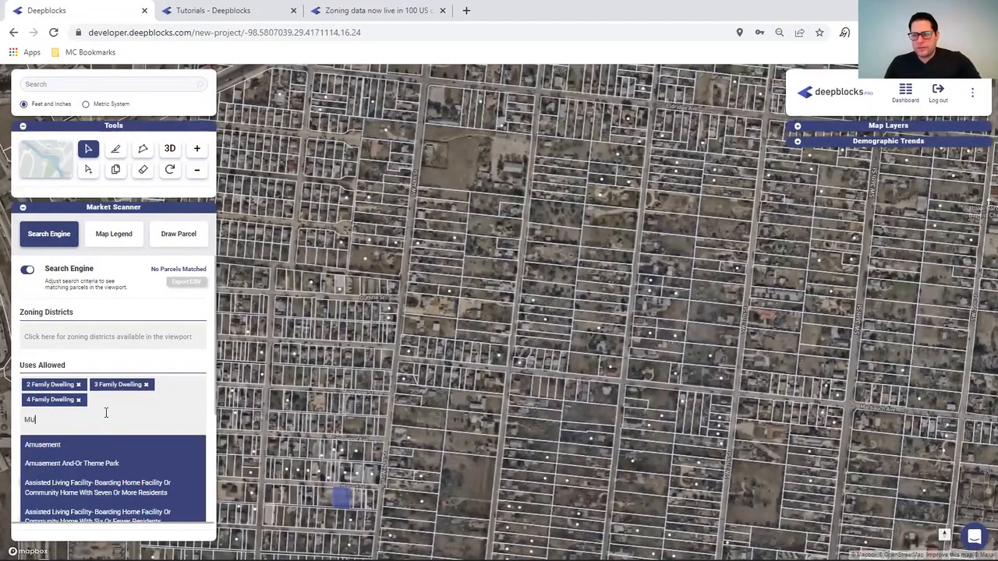
pyautogui.write('L')
pyautogui.click(75, 447)
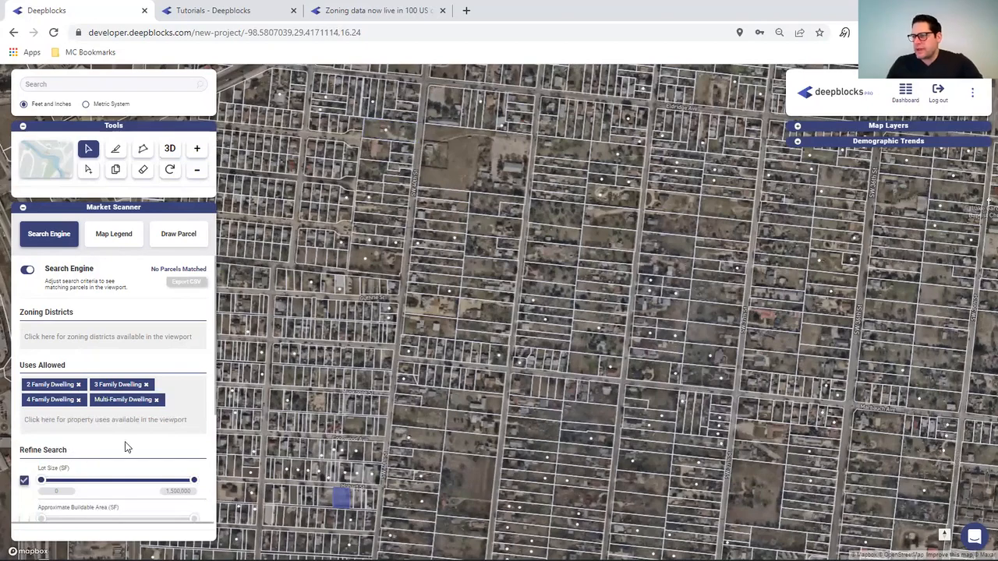
pyautogui.moveTo(426, 418); pyautogui.dragTo(589, 311)
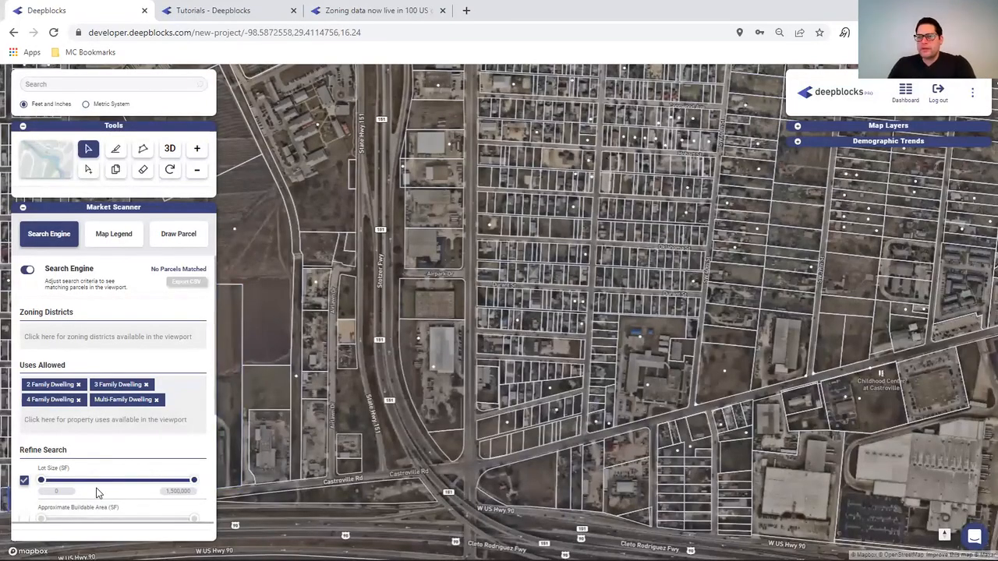
pyautogui.moveTo(772, 384); pyautogui.dragTo(648, 91)
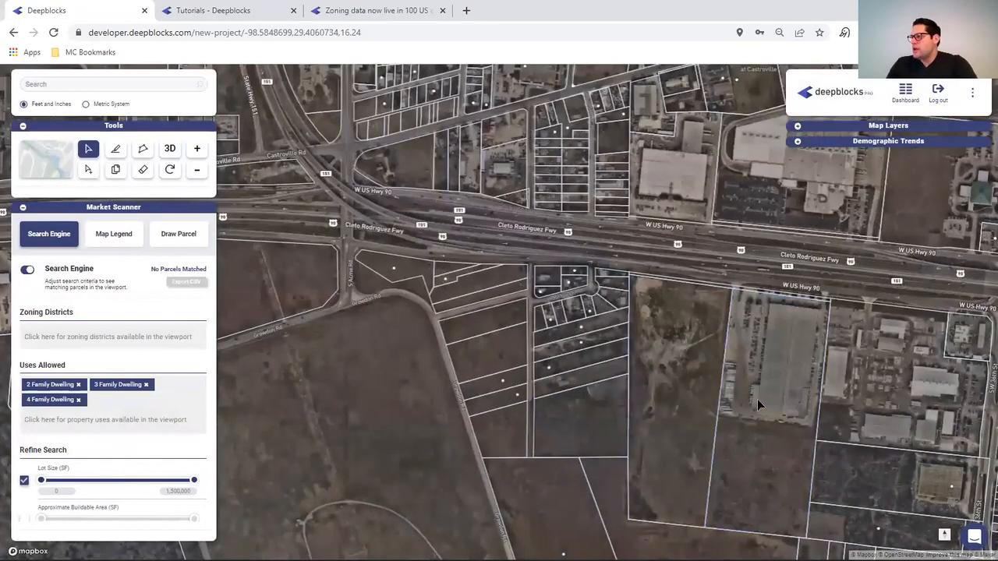
pyautogui.moveTo(758, 399); pyautogui.dragTo(252, 403)
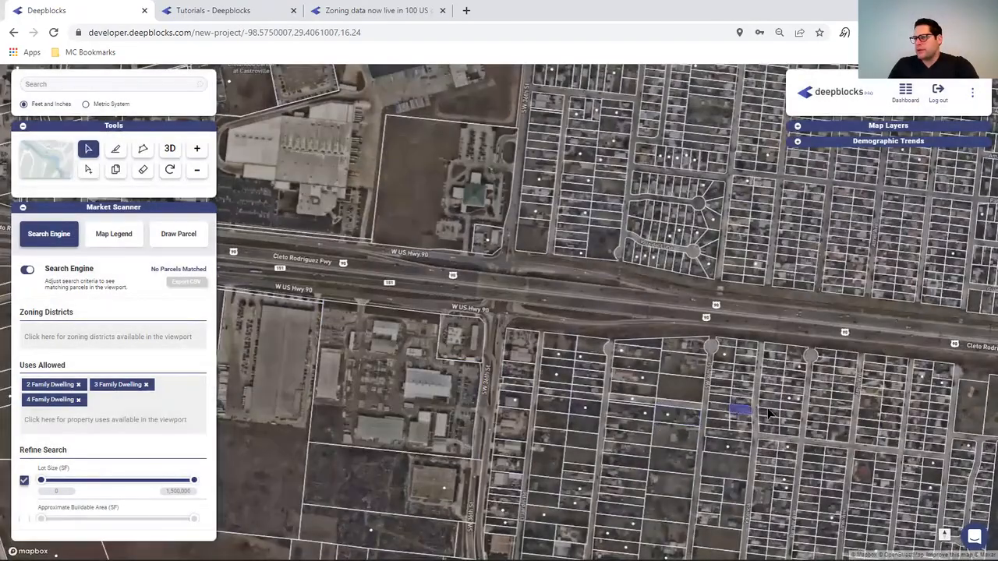
pyautogui.moveTo(741, 412); pyautogui.dragTo(482, 319)
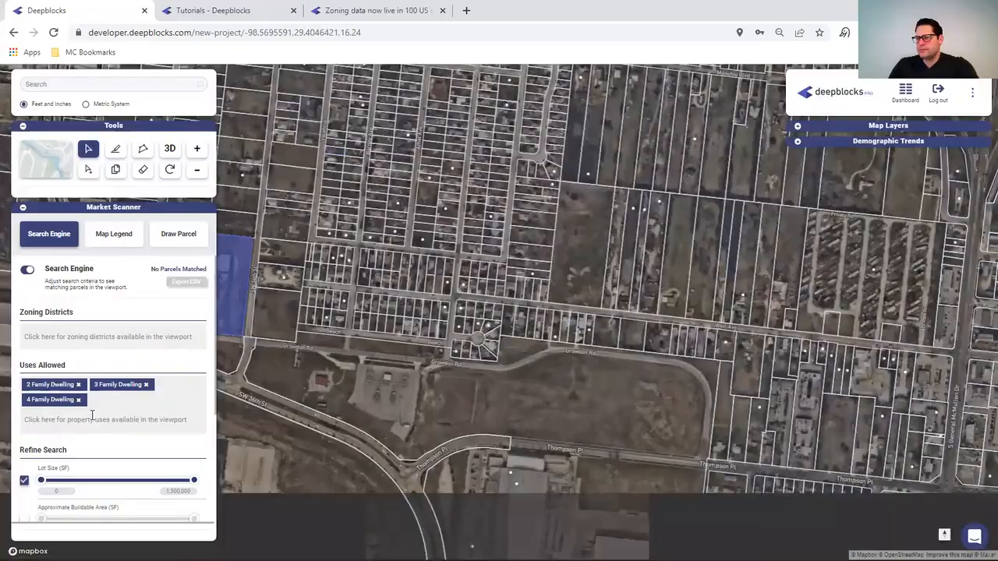
# - Add Multi-Family Dwelling back to Uses Allowed and view the two matched parcels
pyautogui.click(95, 418)
pyautogui.write('M')
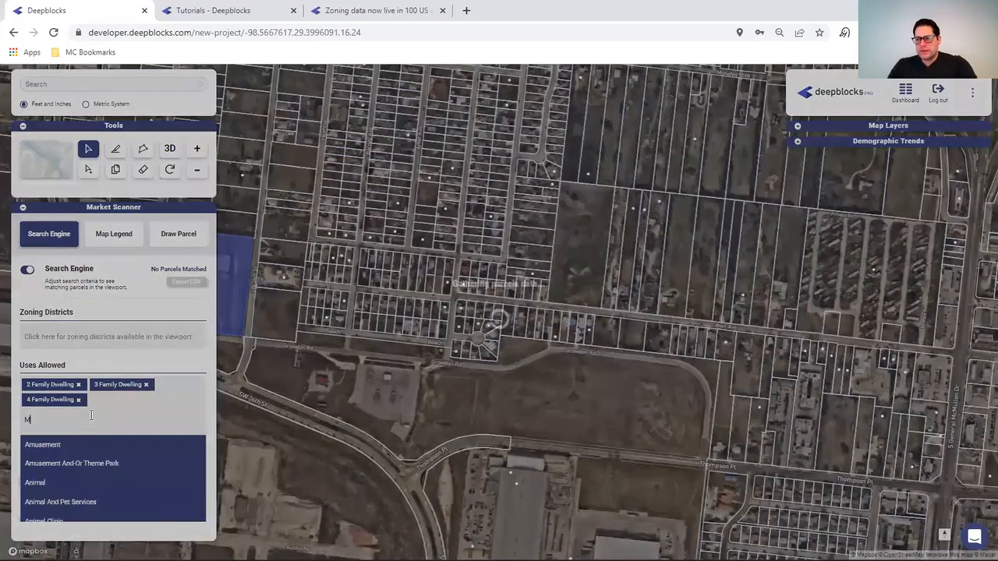
pyautogui.write('ul')
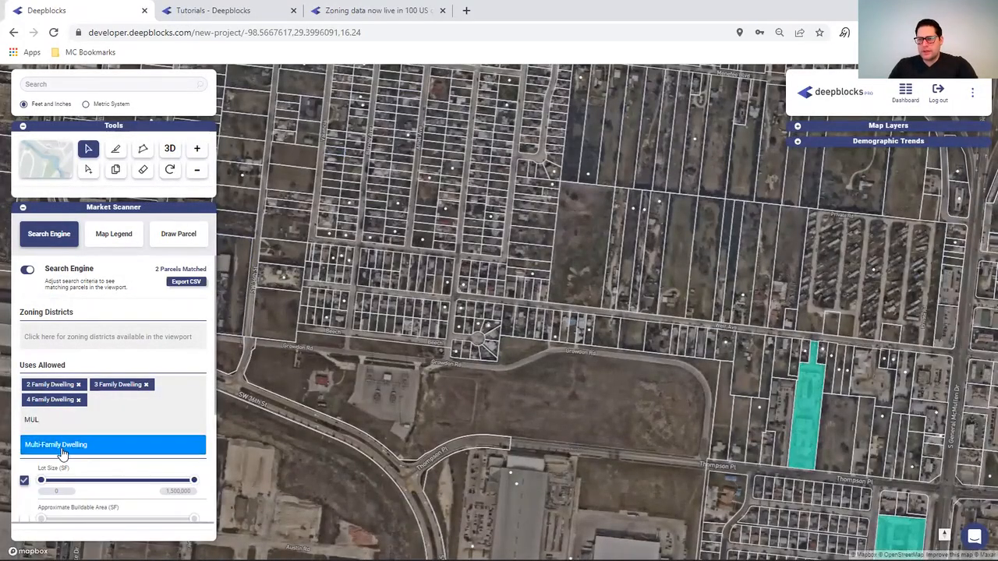
pyautogui.click(63, 449)
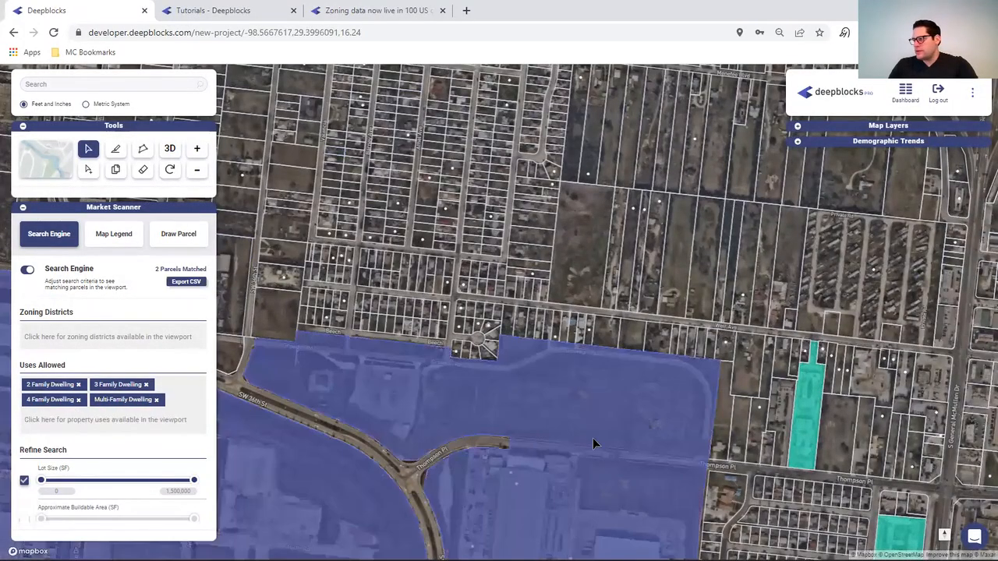
pyautogui.moveTo(592, 438); pyautogui.dragTo(340, 129)
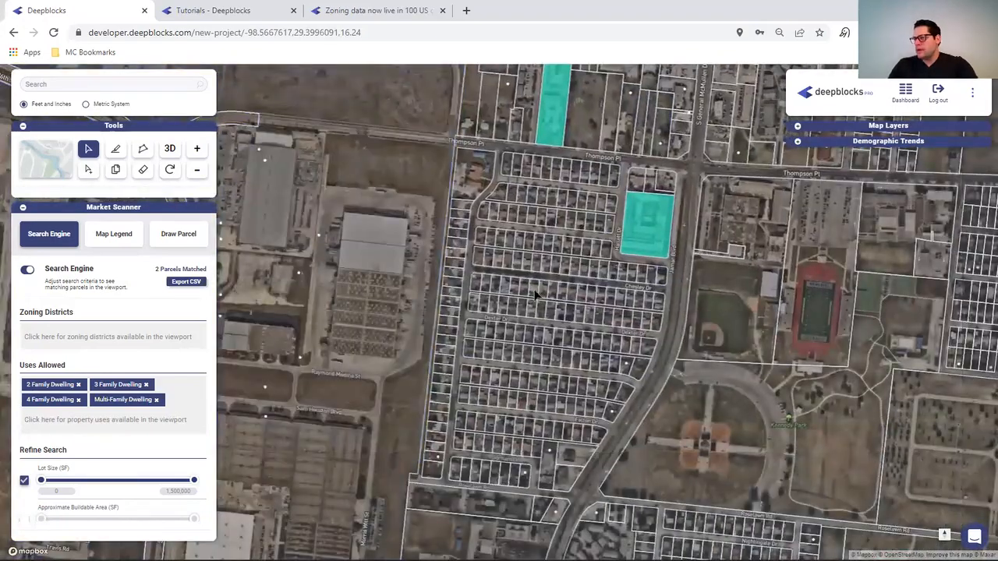
# - Pan past the stadium and General Hudnell Dr toward the freeway north-west
pyautogui.moveTo(484, 421); pyautogui.dragTo(663, 105)
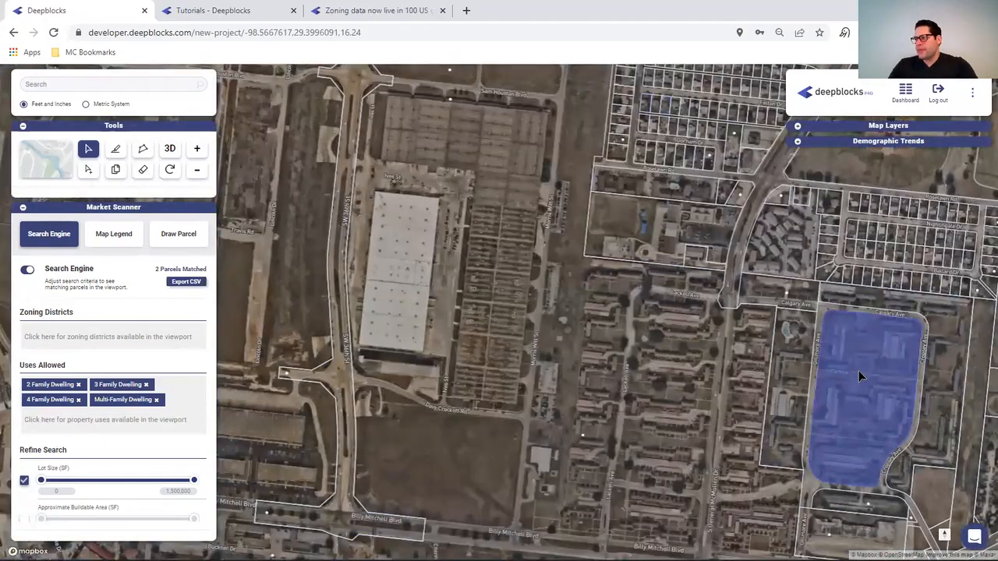
pyautogui.moveTo(858, 370); pyautogui.dragTo(315, 423)
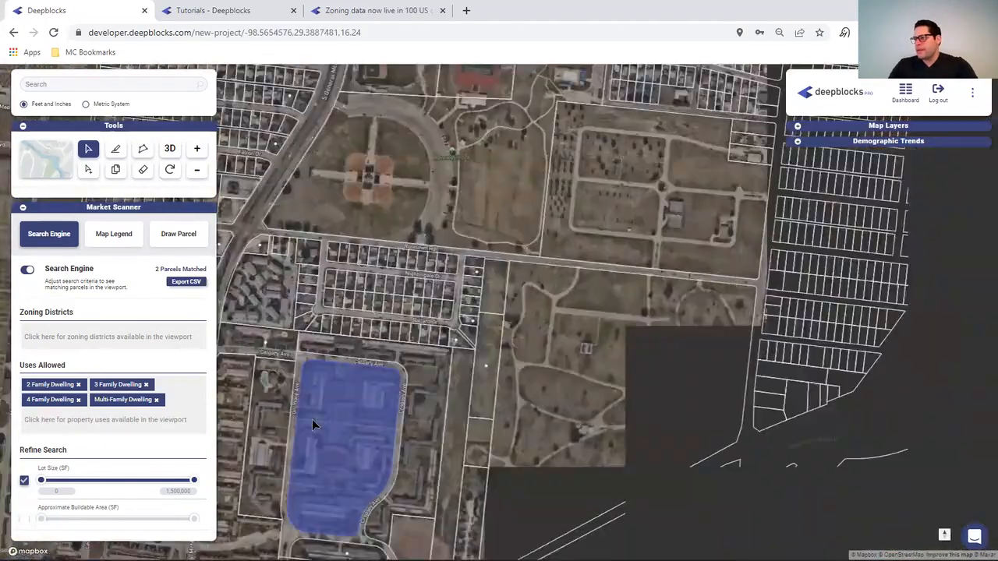
pyautogui.moveTo(335, 179); pyautogui.dragTo(335, 436)
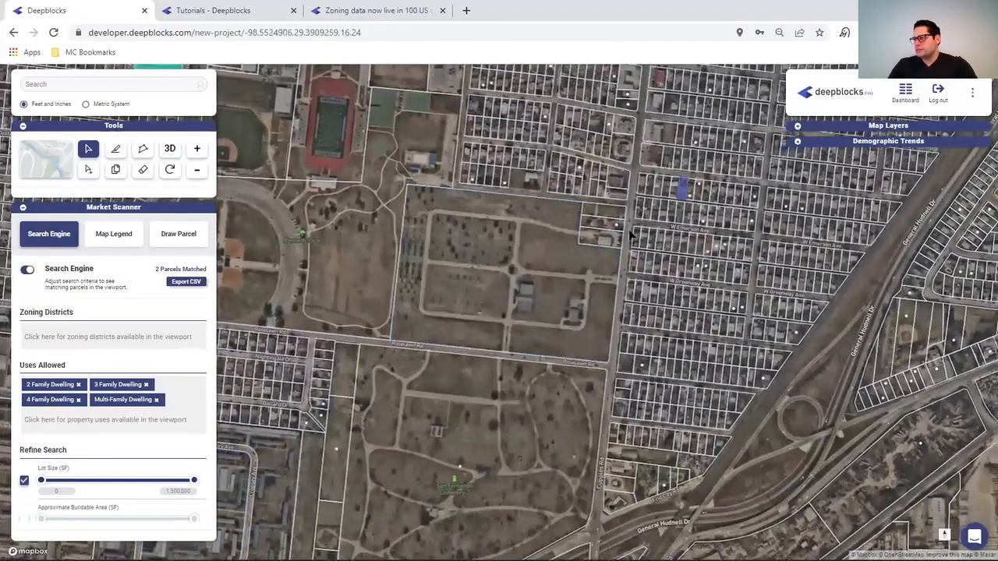
pyautogui.moveTo(833, 244); pyautogui.dragTo(448, 245)
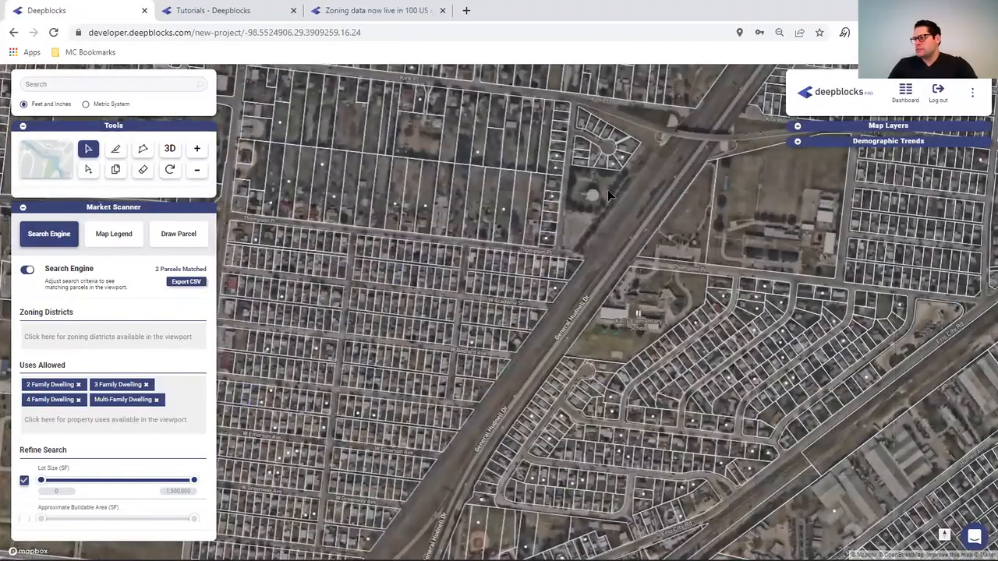
pyautogui.moveTo(659, 184); pyautogui.dragTo(709, 422)
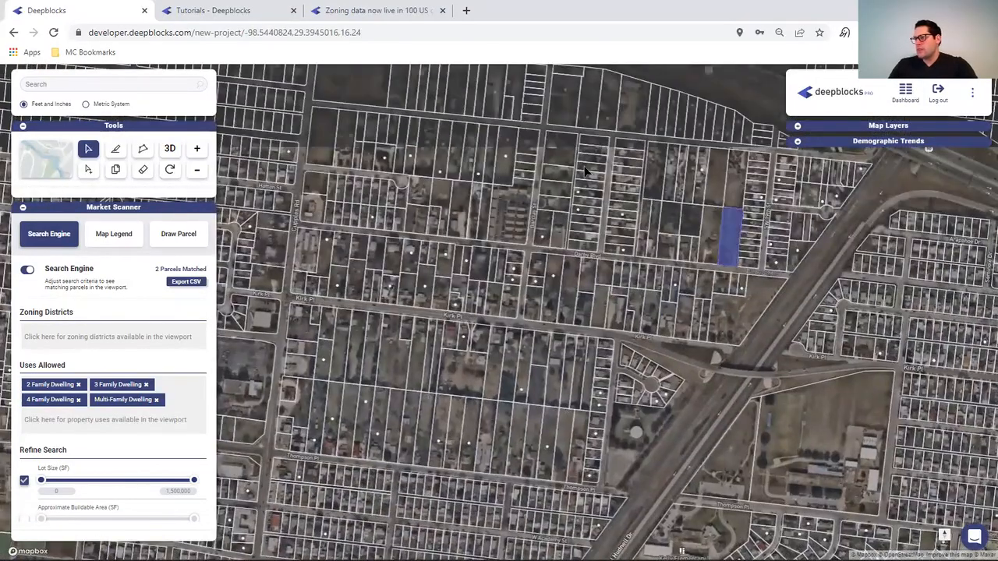
pyautogui.moveTo(449, 157); pyautogui.dragTo(744, 430)
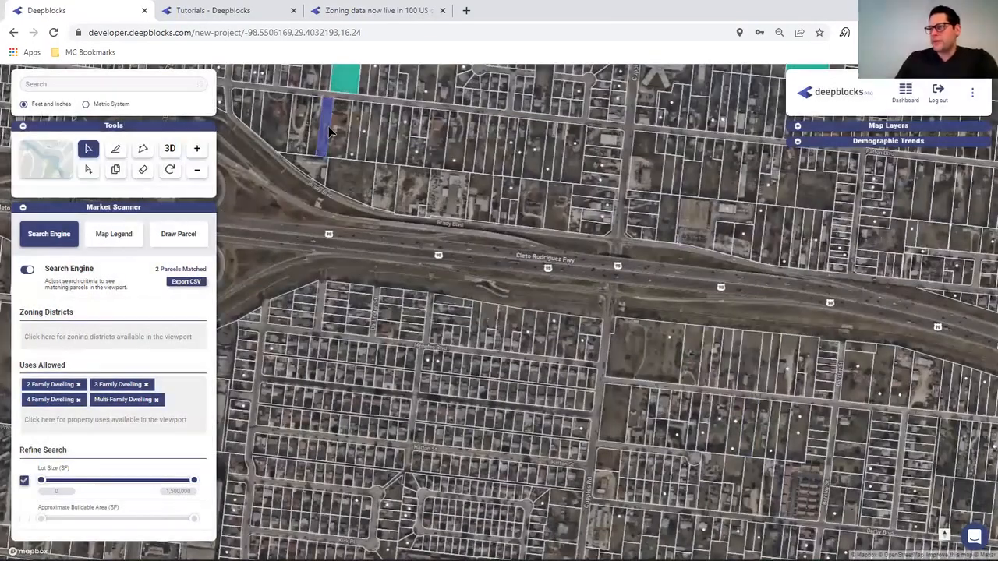
pyautogui.moveTo(329, 133); pyautogui.dragTo(388, 240)
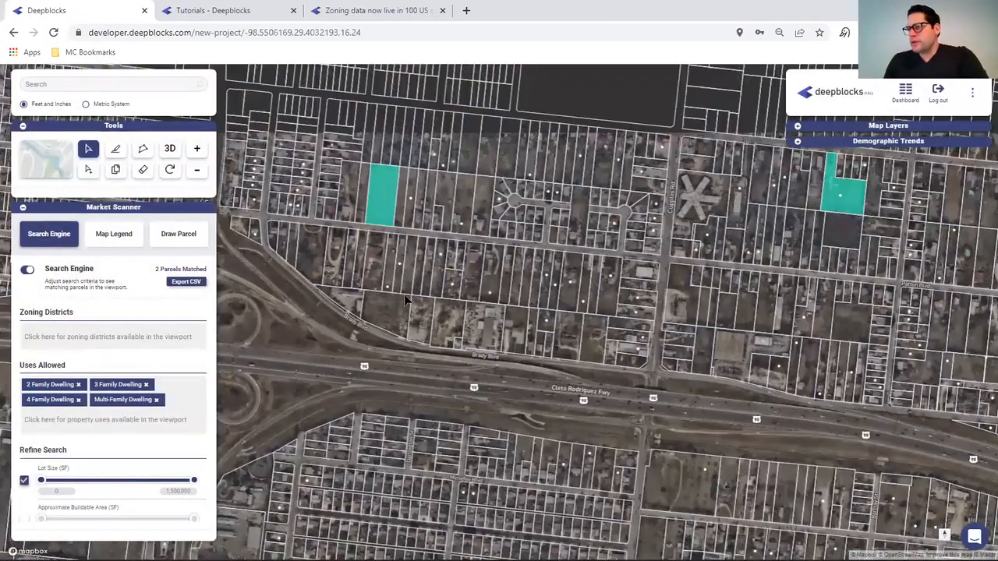
pyautogui.click(387, 235)
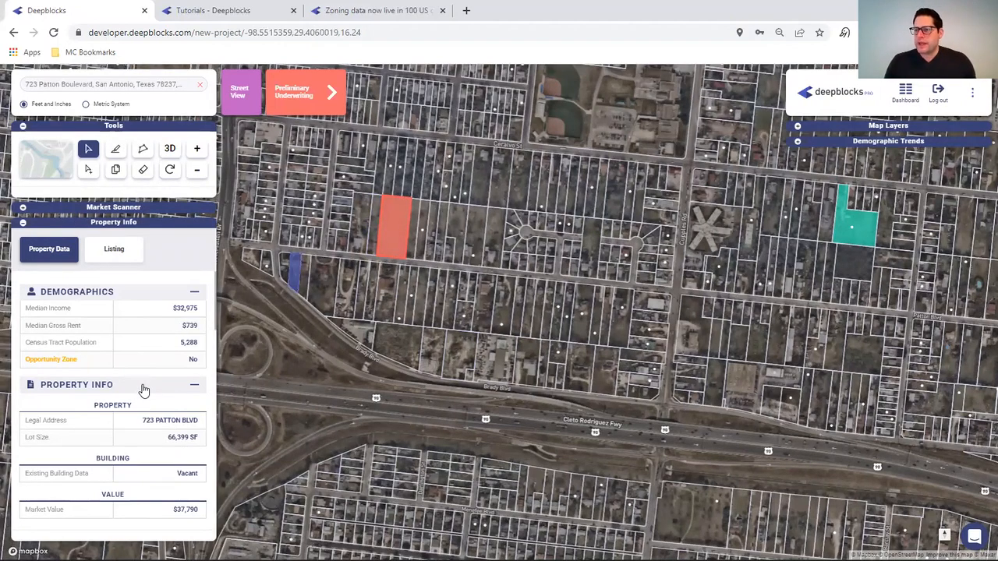
pyautogui.scroll(-2, 113, 450)
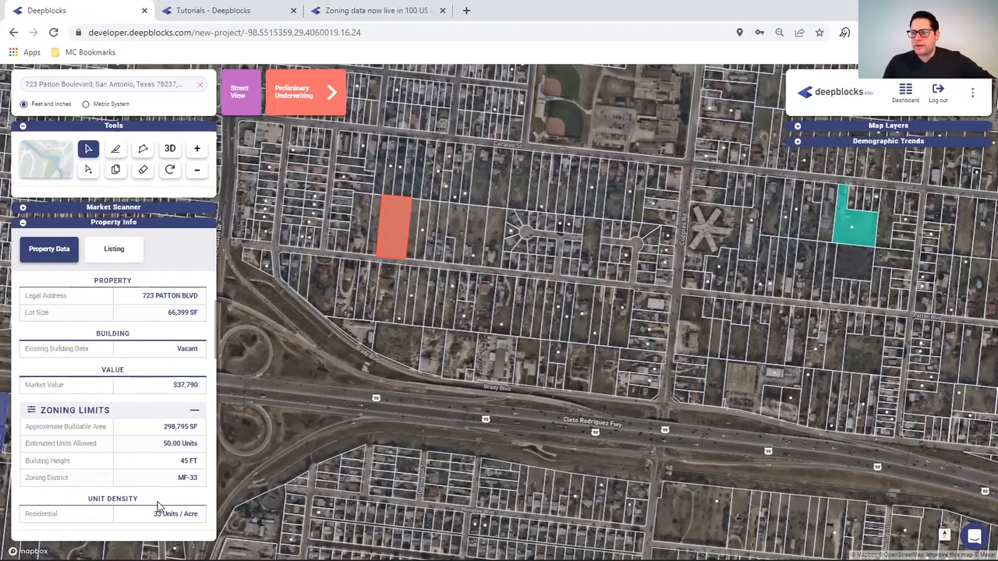
pyautogui.scroll(-1, 117, 435)
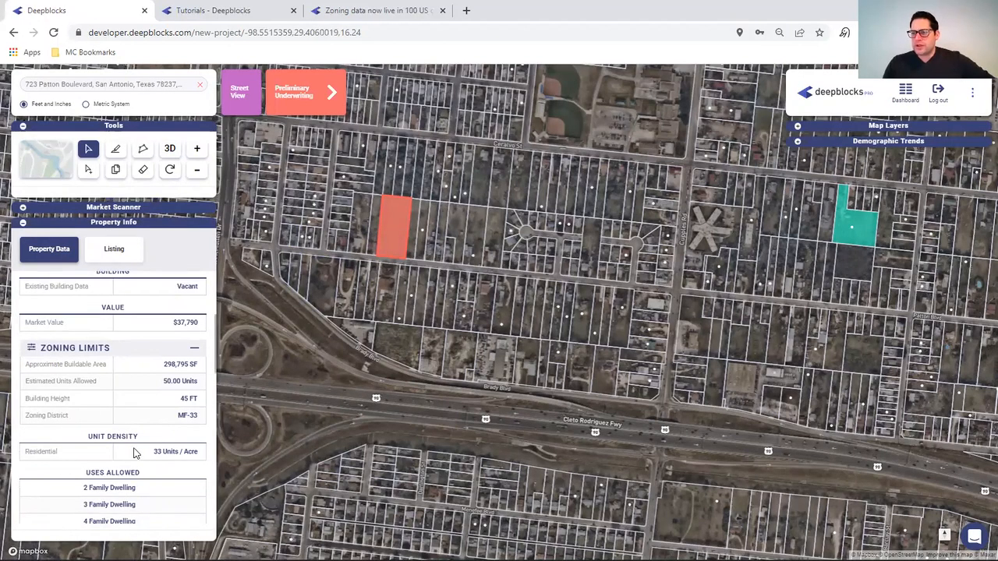
pyautogui.scroll(-1, 134, 453)
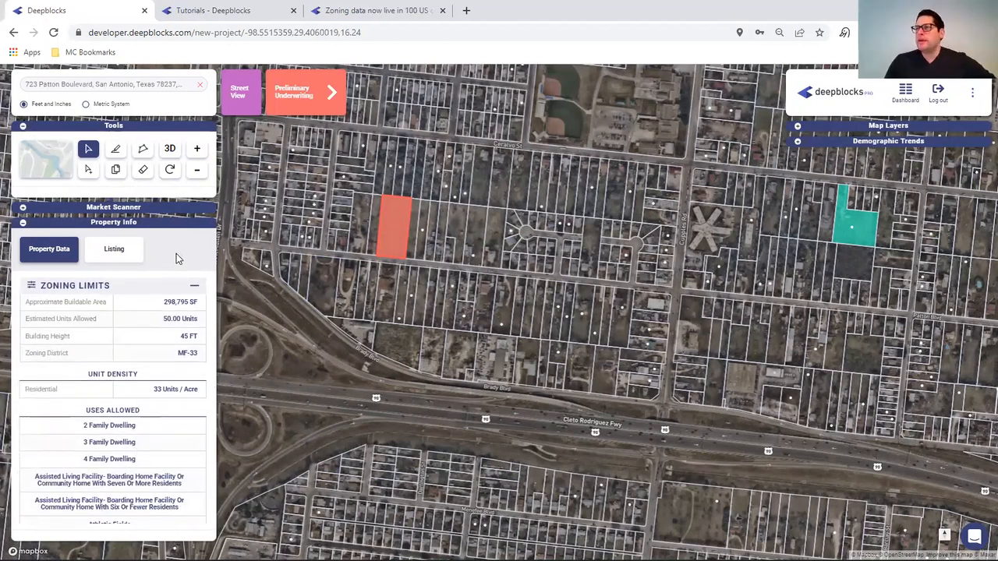
pyautogui.click(316, 95)
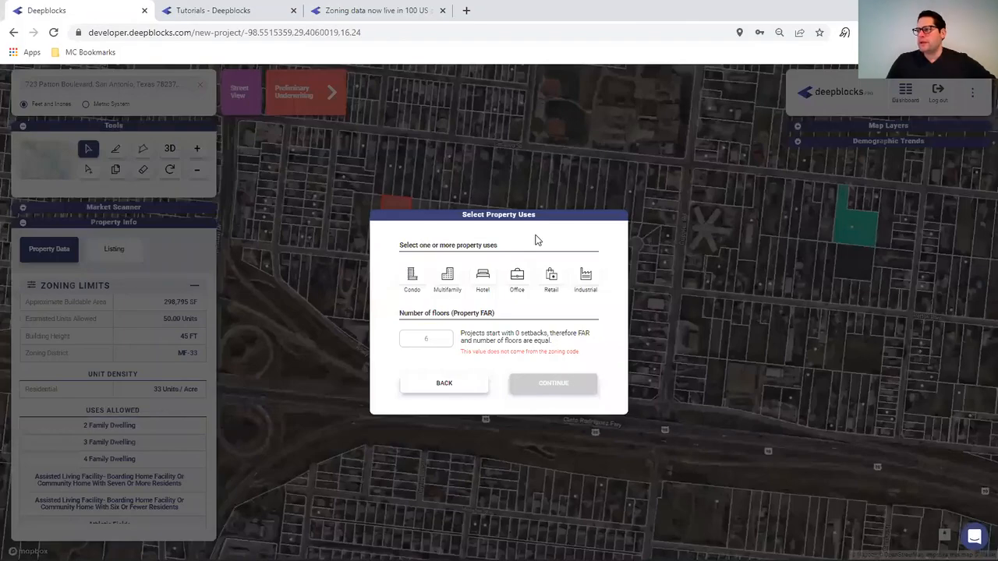
# - Choose Multifamily as the property use, producing a 6-floor, 291-unit massing
pyautogui.click(449, 281)
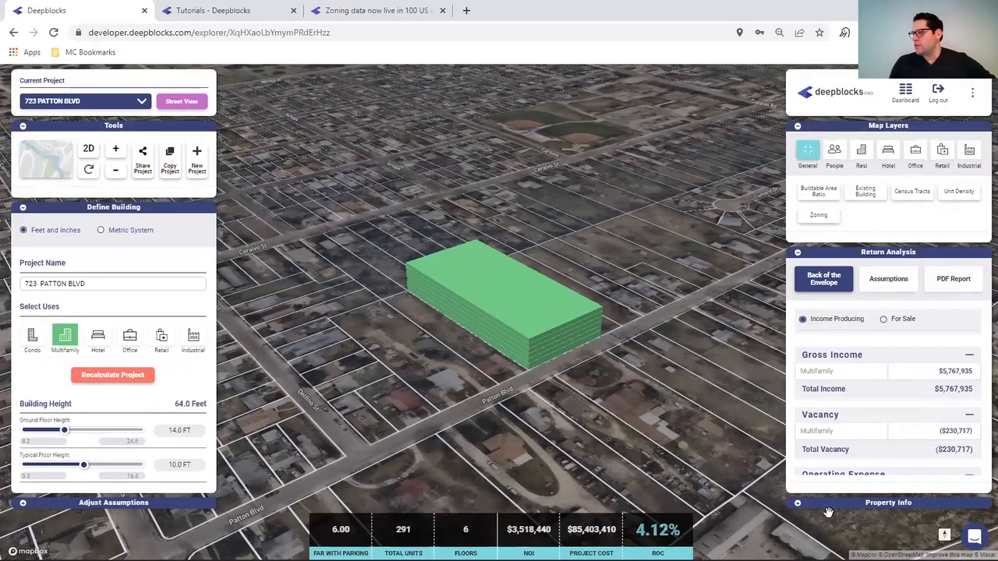
# - Set multifamily parking to 1.5 spaces per unit, adding 437 spaces and reaching 9 floors
pyautogui.click(798, 505)
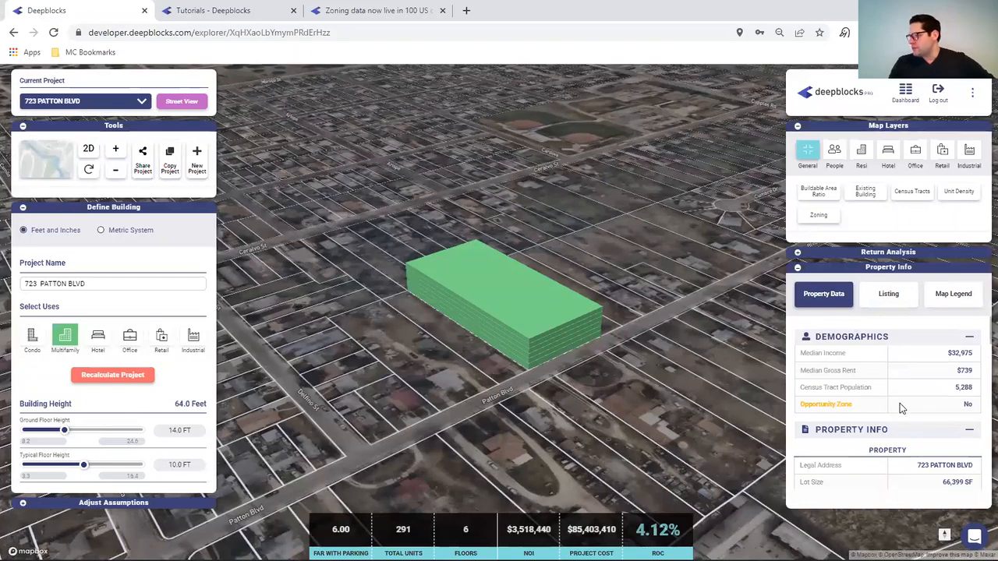
pyautogui.scroll(-2, 913, 419)
pyautogui.scroll(-1, 921, 415)
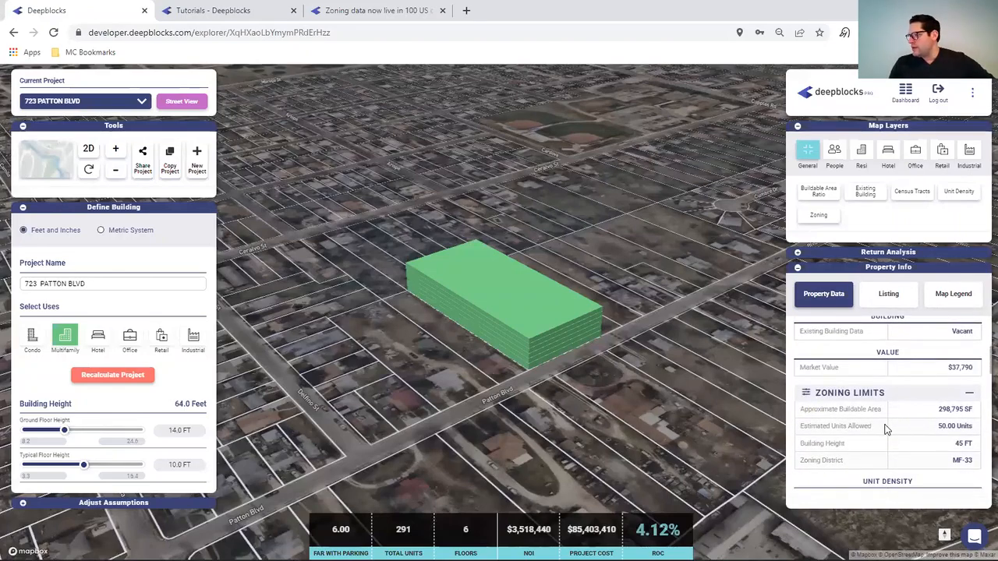
pyautogui.scroll(-5, 896, 427)
pyautogui.scroll(-3, 897, 421)
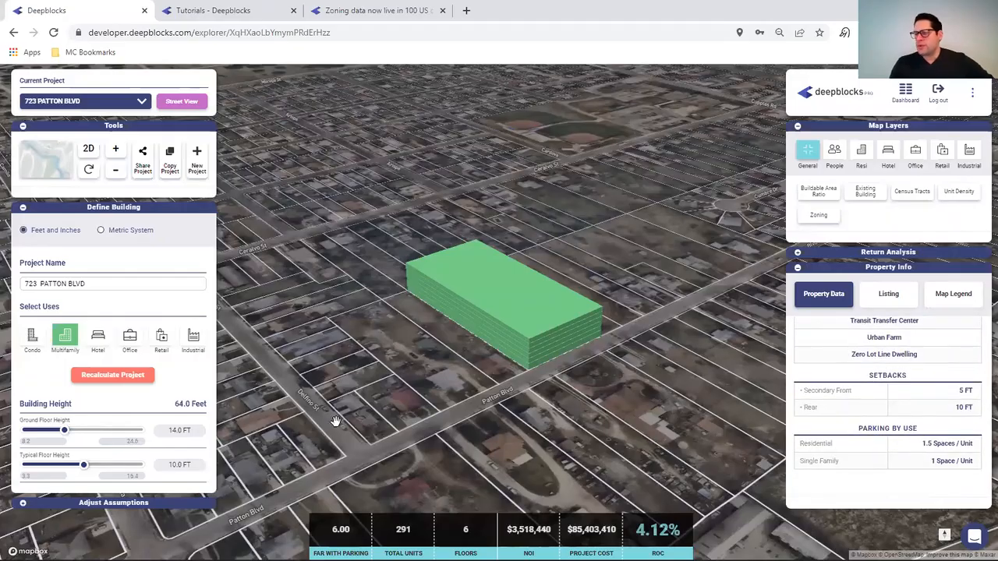
pyautogui.click(24, 503)
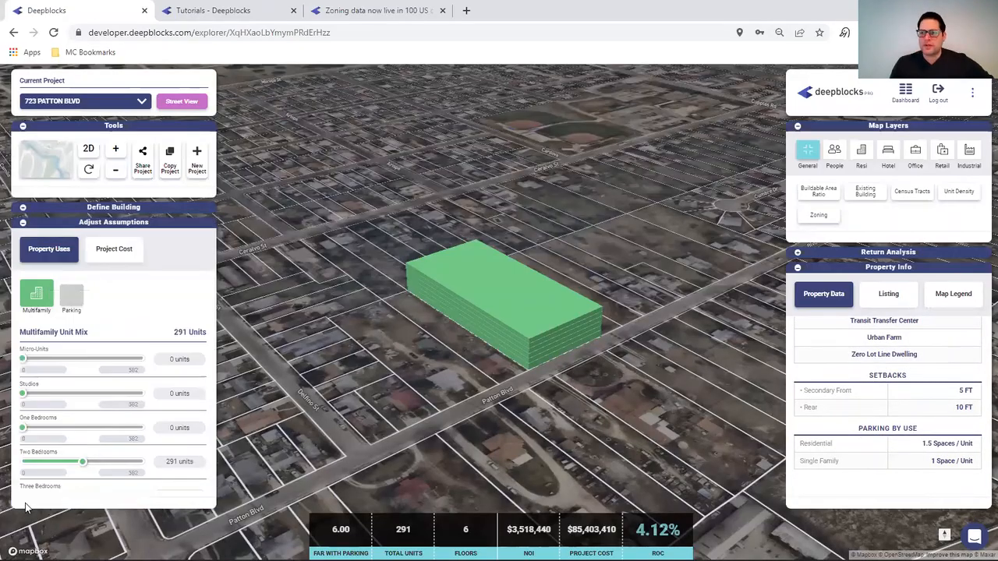
pyautogui.click(68, 301)
pyautogui.click(192, 359)
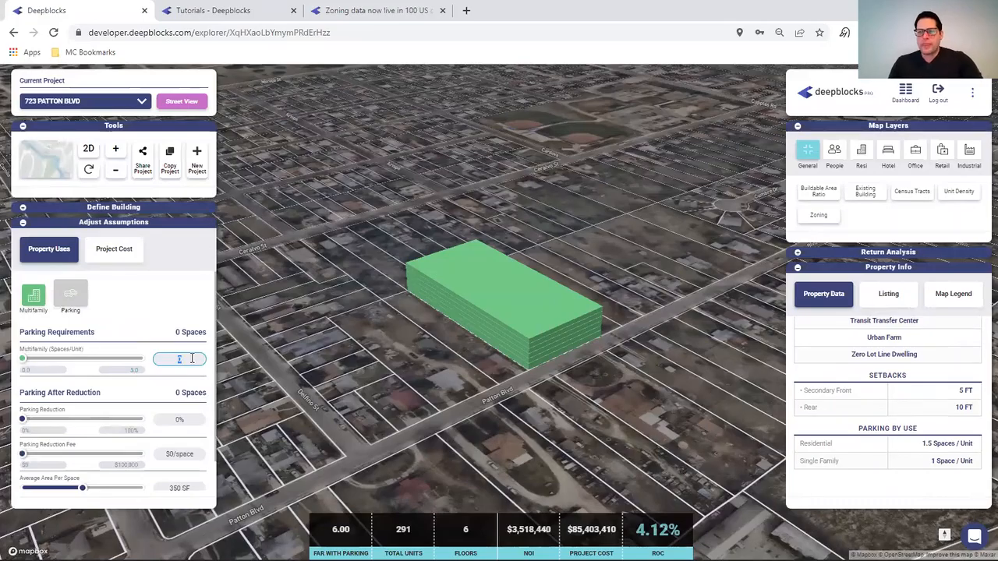
pyautogui.write('1.5')
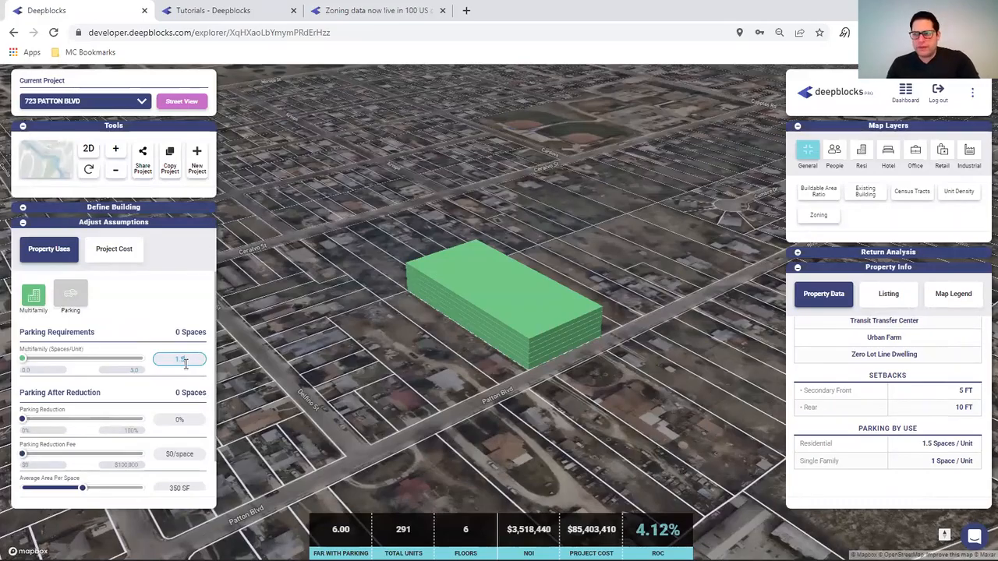
pyautogui.click(143, 306)
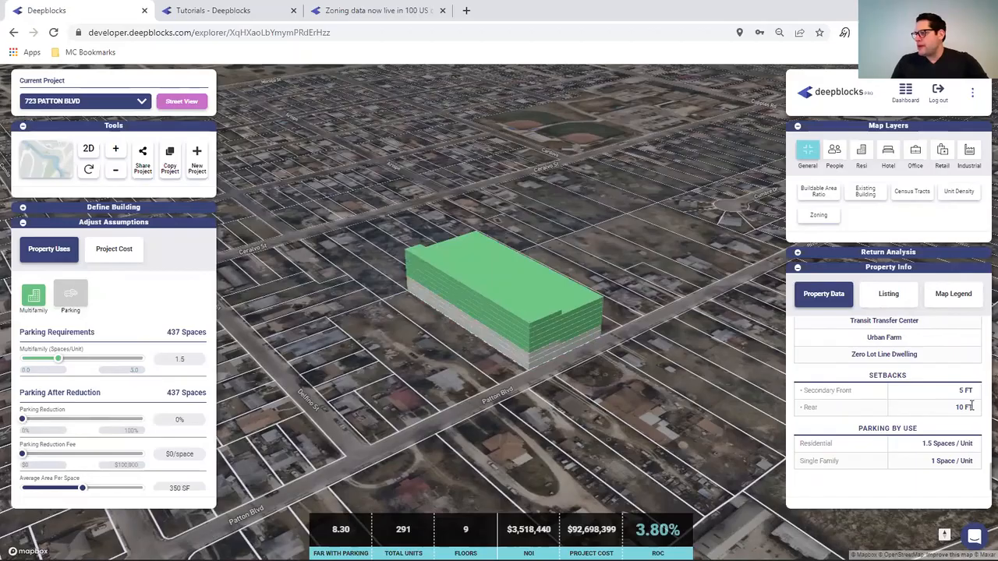
pyautogui.click(22, 210)
# - Mark the Patton Blvd frontage as Setback A Primary and the back edge as D Rear, then exit setback mode
pyautogui.scroll(-5, 94, 336)
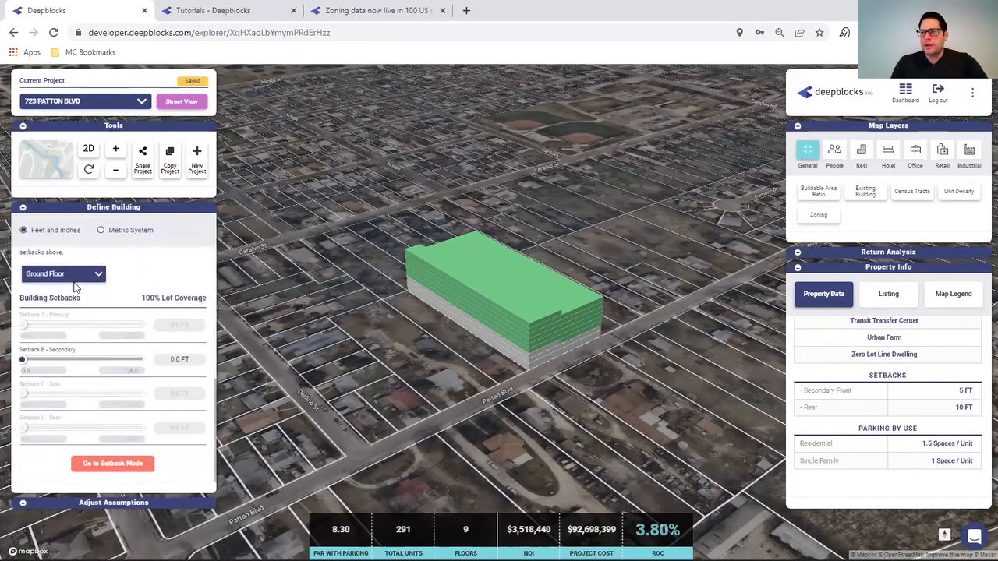
pyautogui.click(109, 463)
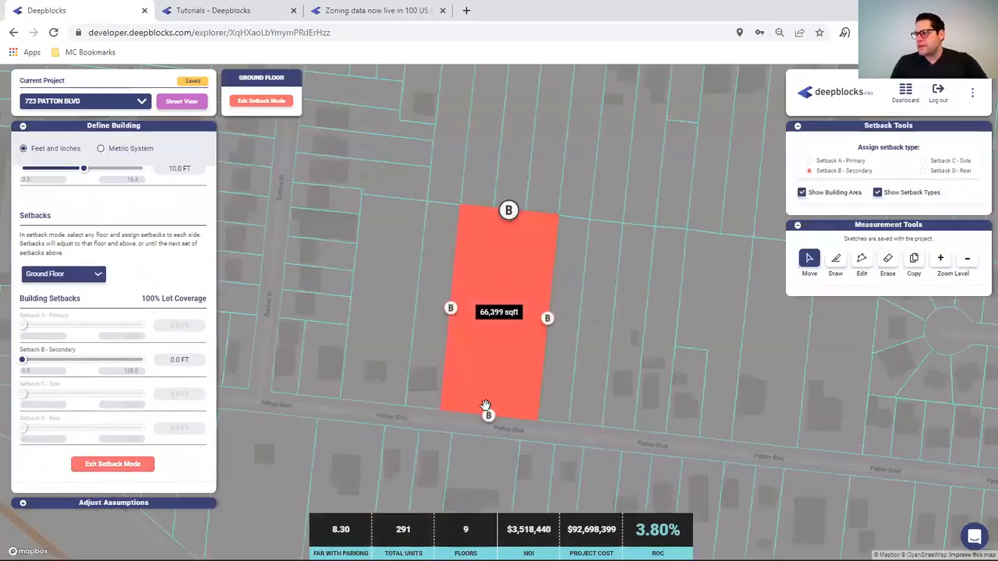
pyautogui.click(811, 161)
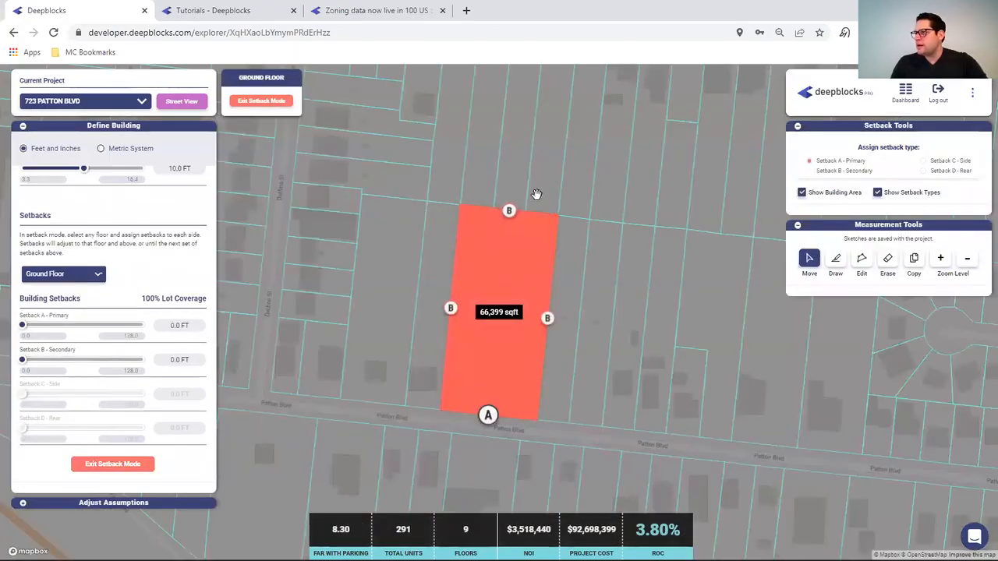
pyautogui.click(509, 213)
pyautogui.click(934, 171)
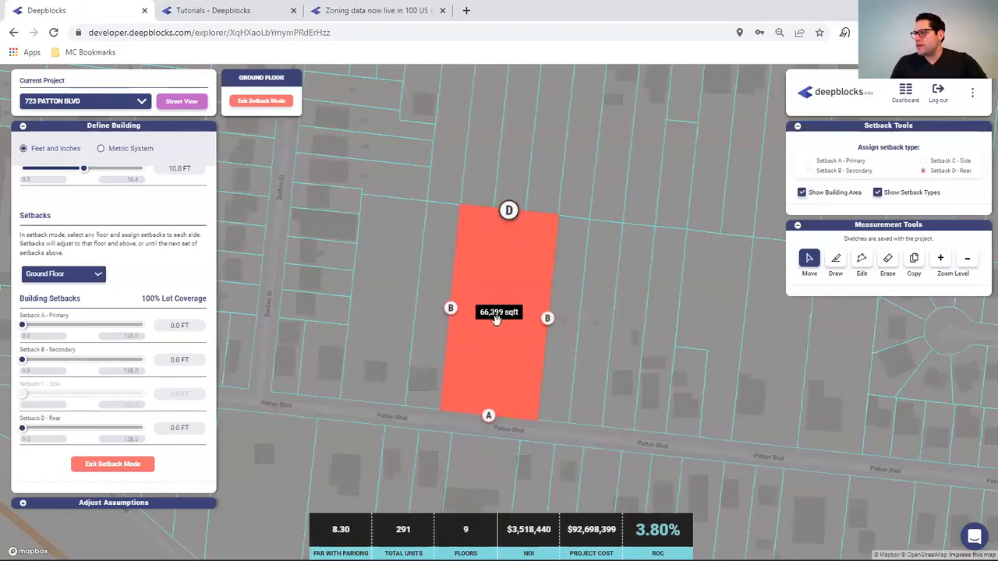
pyautogui.click(548, 318)
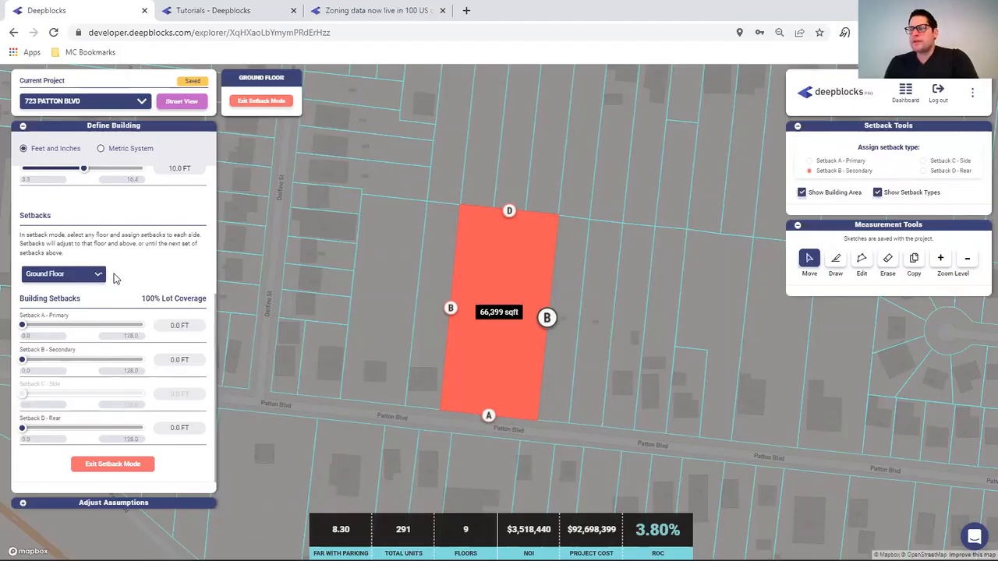
pyautogui.click(99, 277)
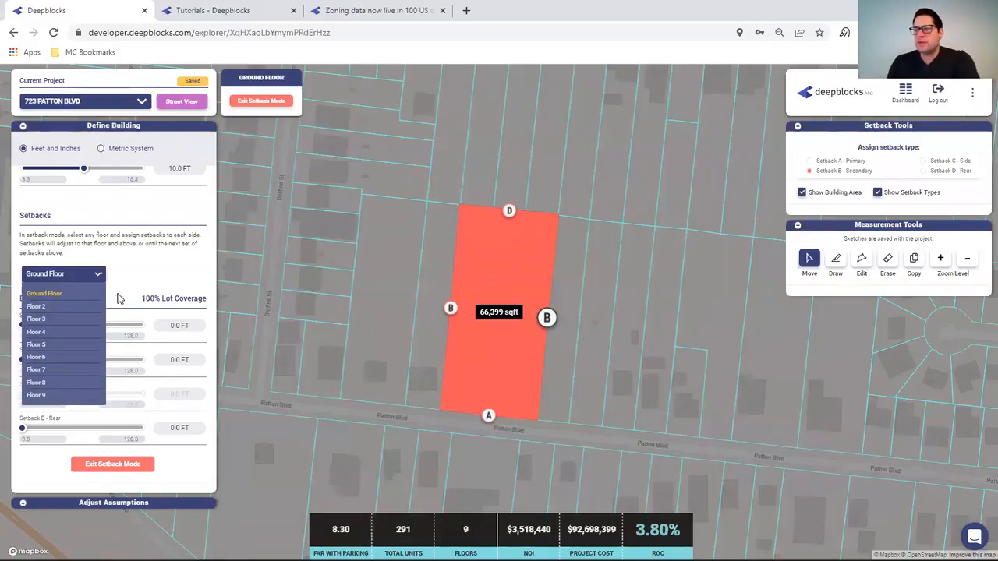
pyautogui.click(99, 465)
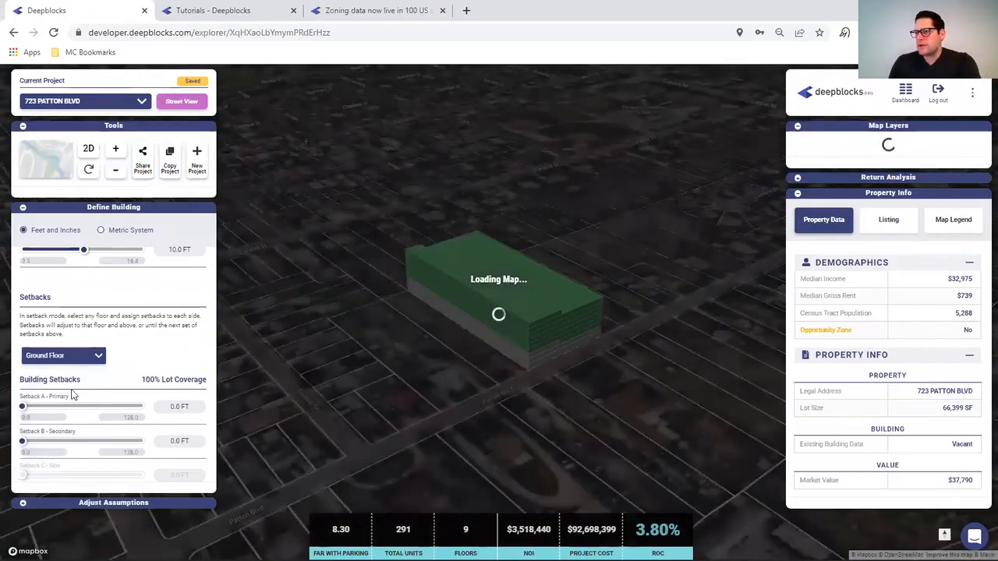
# - Set the secondary and rear setbacks to 10 ft
pyautogui.scroll(-1, 168, 354)
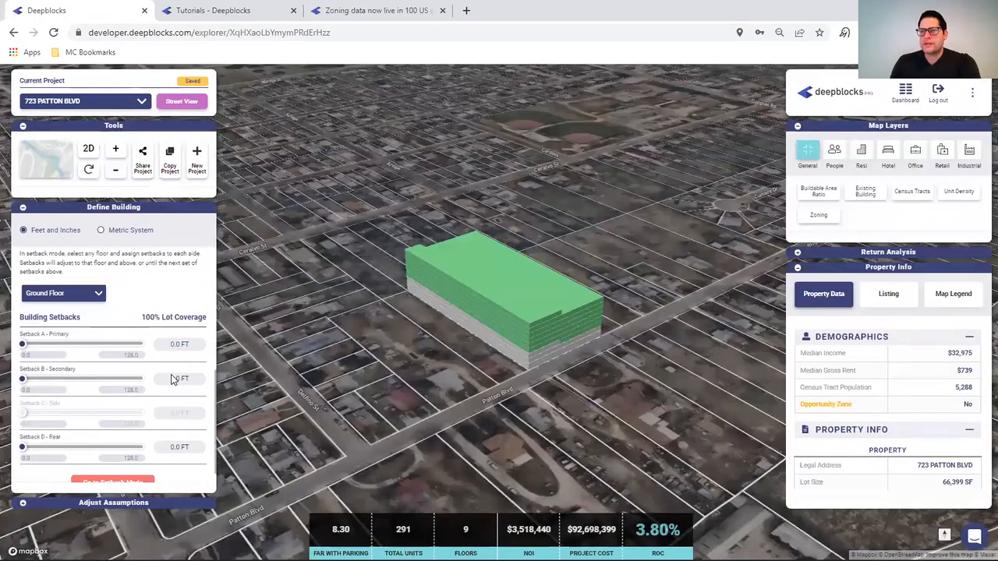
pyautogui.click(175, 380)
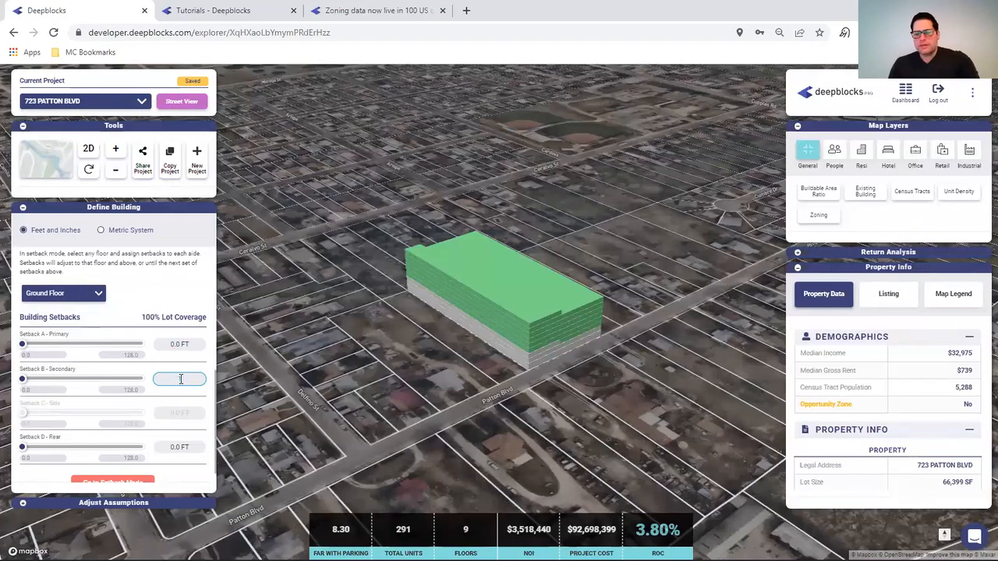
pyautogui.write('10')
pyautogui.click(180, 447)
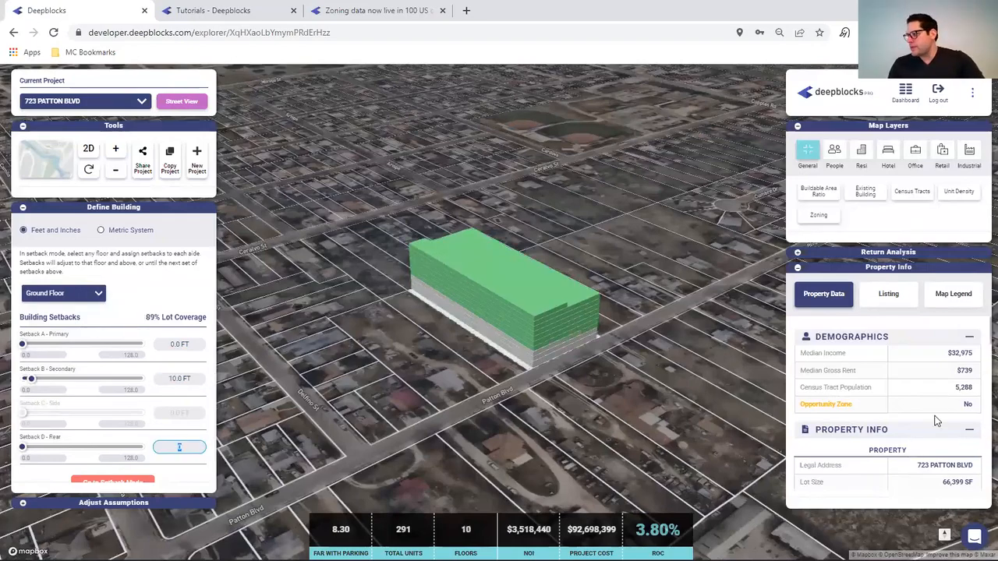
pyautogui.scroll(-3, 927, 411)
pyautogui.scroll(-8, 926, 412)
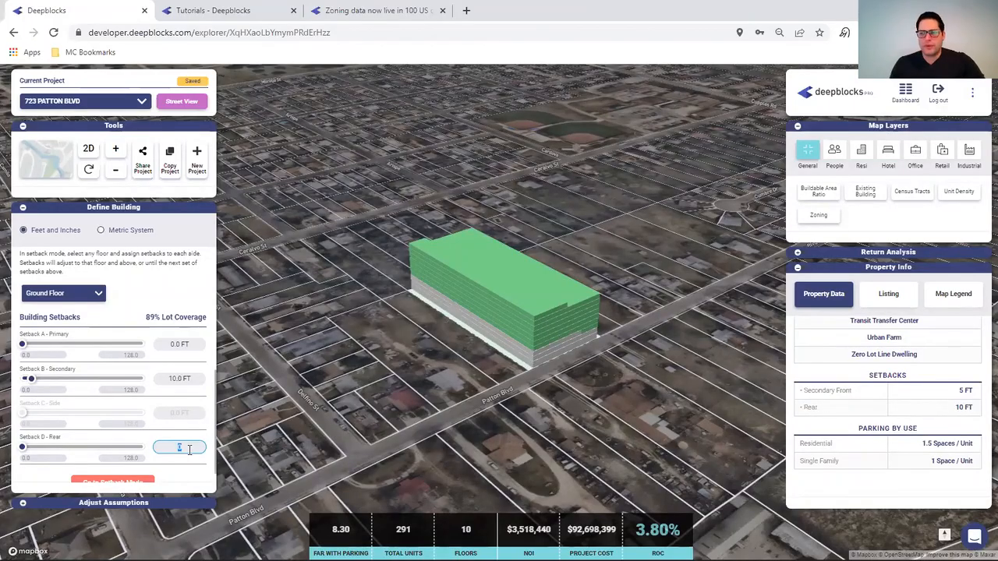
pyautogui.write('10')
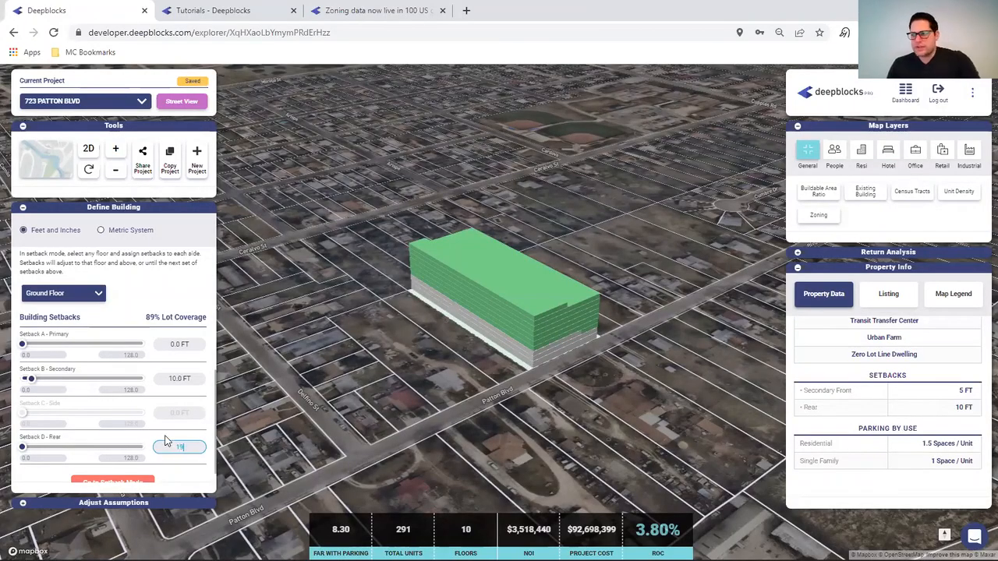
pyautogui.click(165, 306)
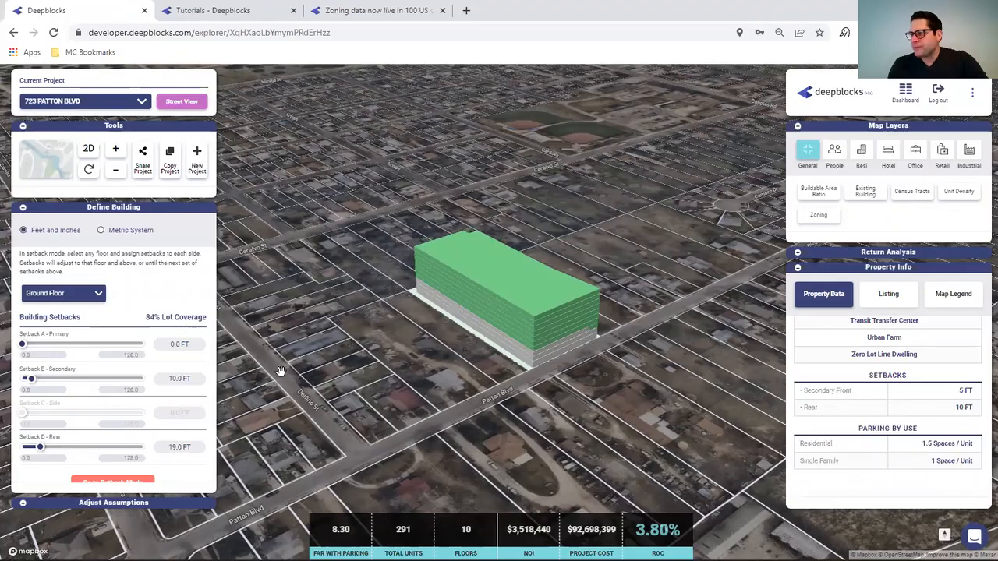
# - From Floor 4 up, set the secondary (B) and rear (D) setbacks to 20 ft
pyautogui.click(68, 295)
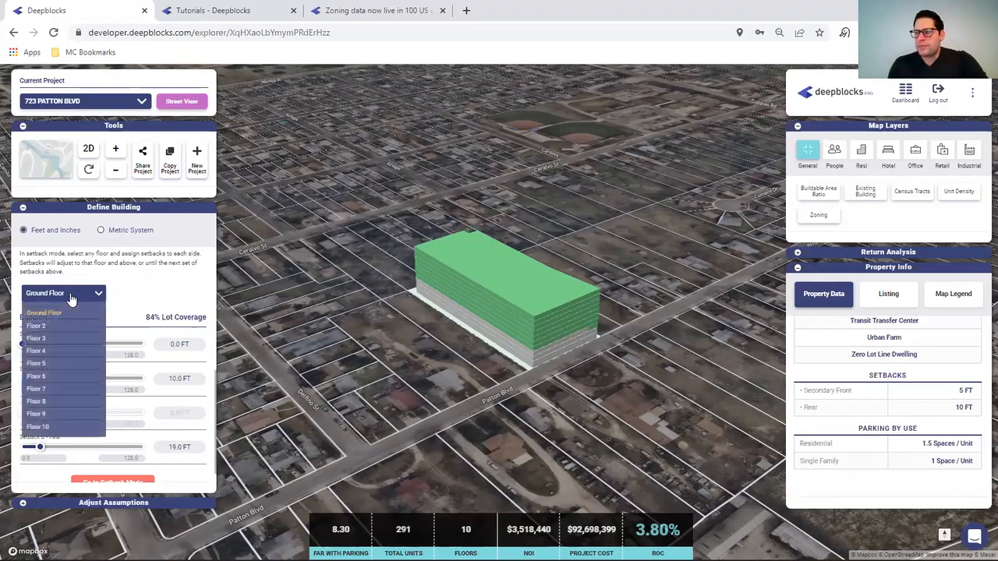
pyautogui.click(48, 349)
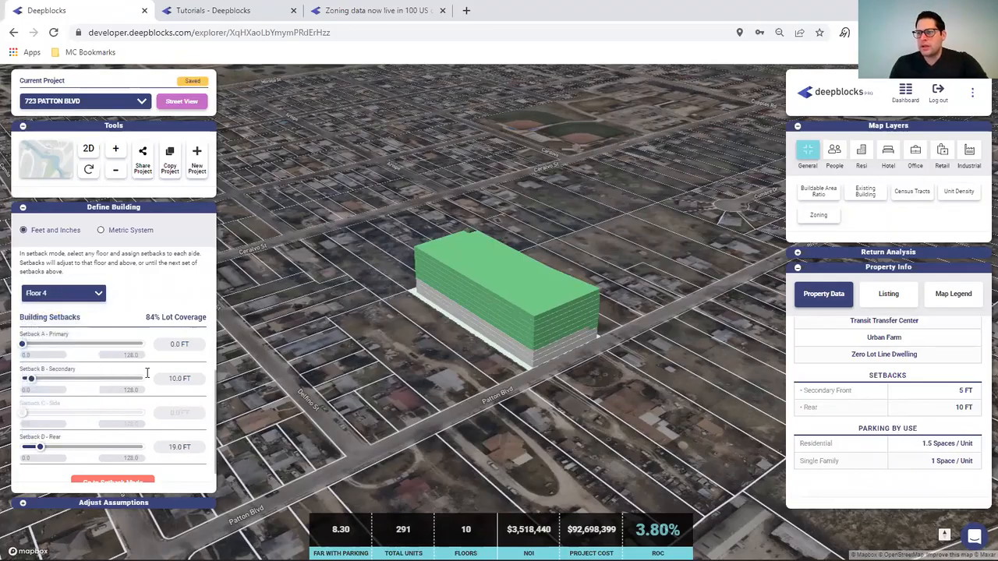
pyautogui.click(170, 378)
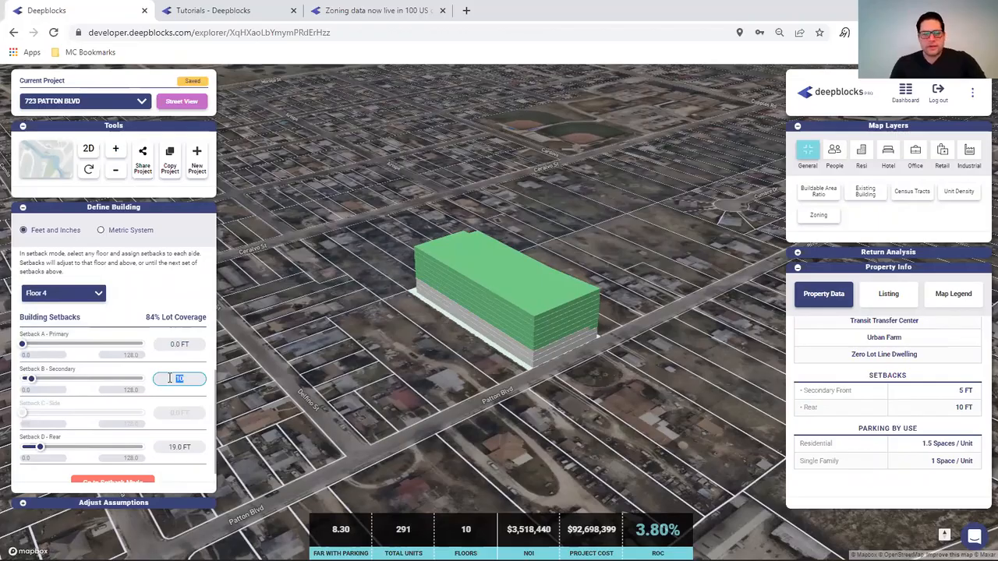
pyautogui.write('20')
pyautogui.click(200, 446)
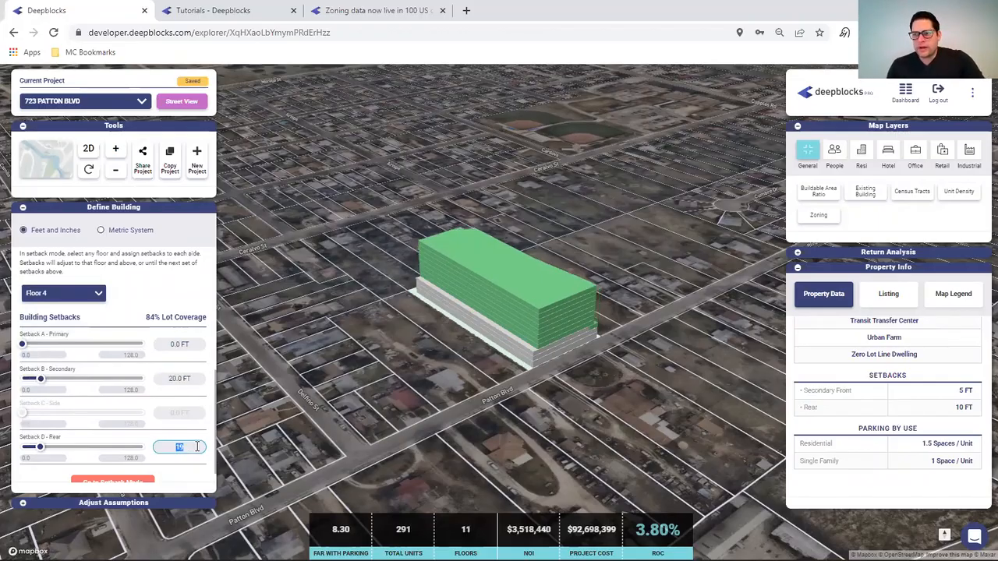
pyautogui.write('20')
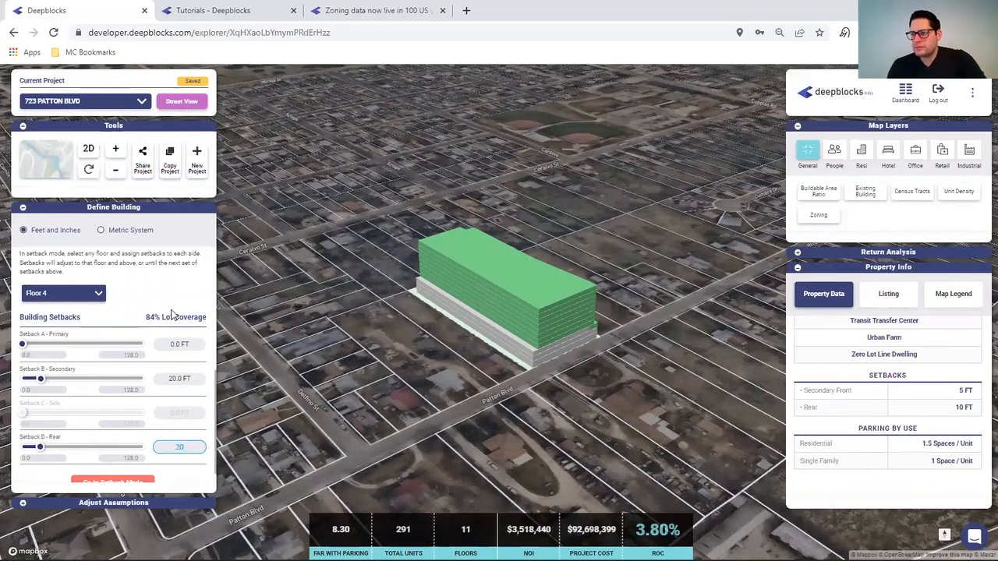
pyautogui.click(159, 292)
# - Set the Ground Floor rear setback to 10 ft
pyautogui.click(78, 299)
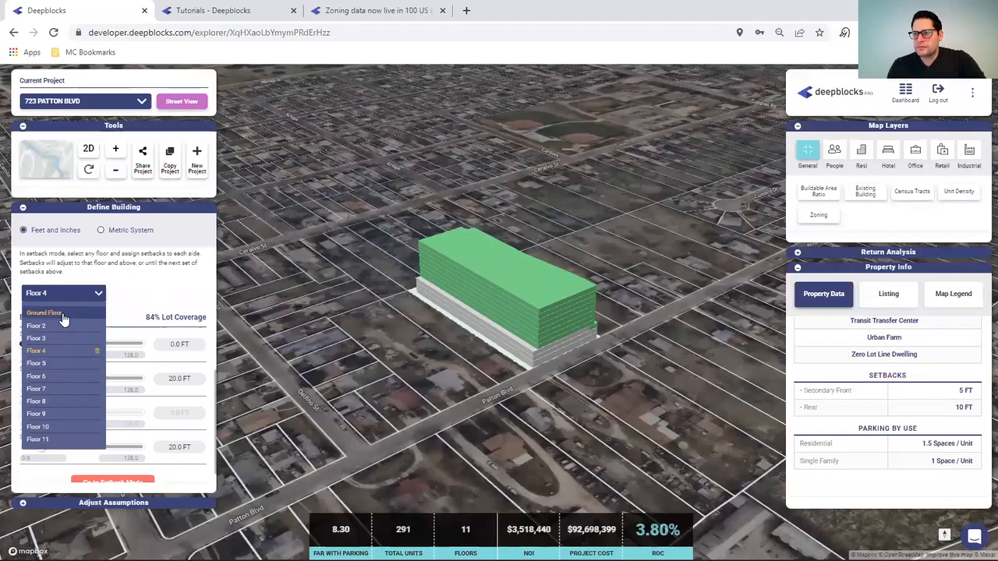
pyautogui.click(62, 315)
pyautogui.click(200, 447)
pyautogui.write('10')
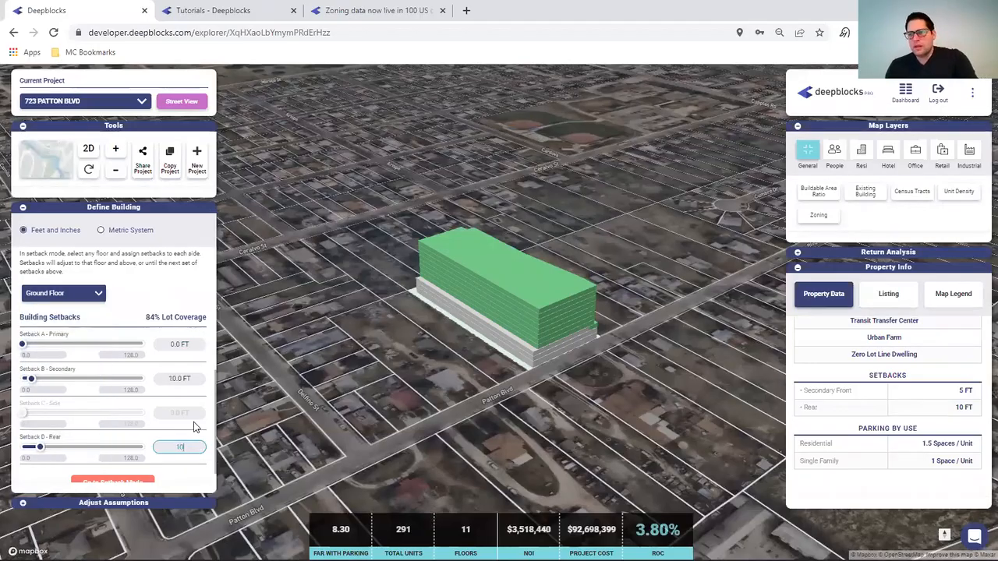
pyautogui.click(194, 420)
pyautogui.click(89, 171)
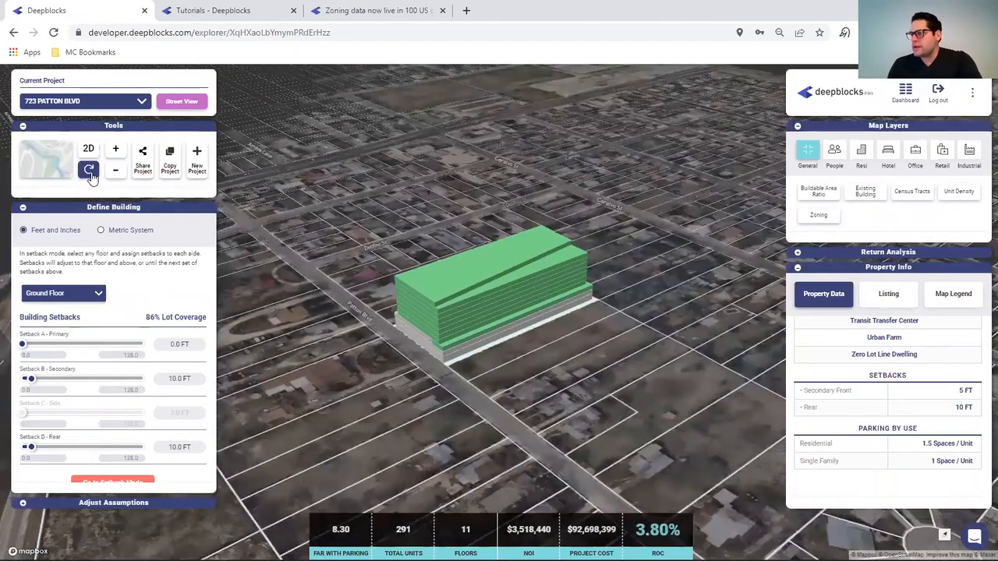
pyautogui.click(90, 173)
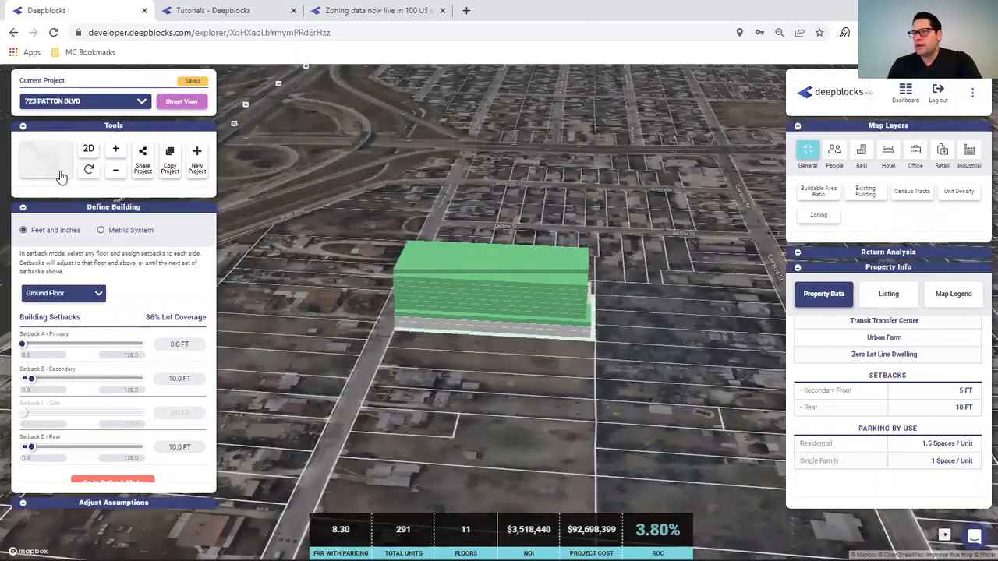
pyautogui.click(87, 172)
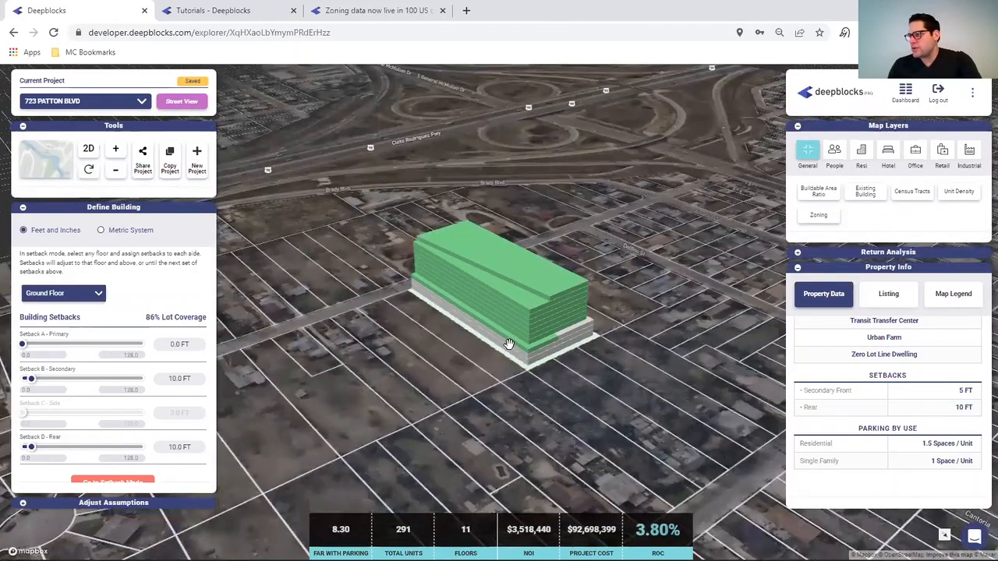
pyautogui.click(89, 170)
pyautogui.scroll(3, 435, 374)
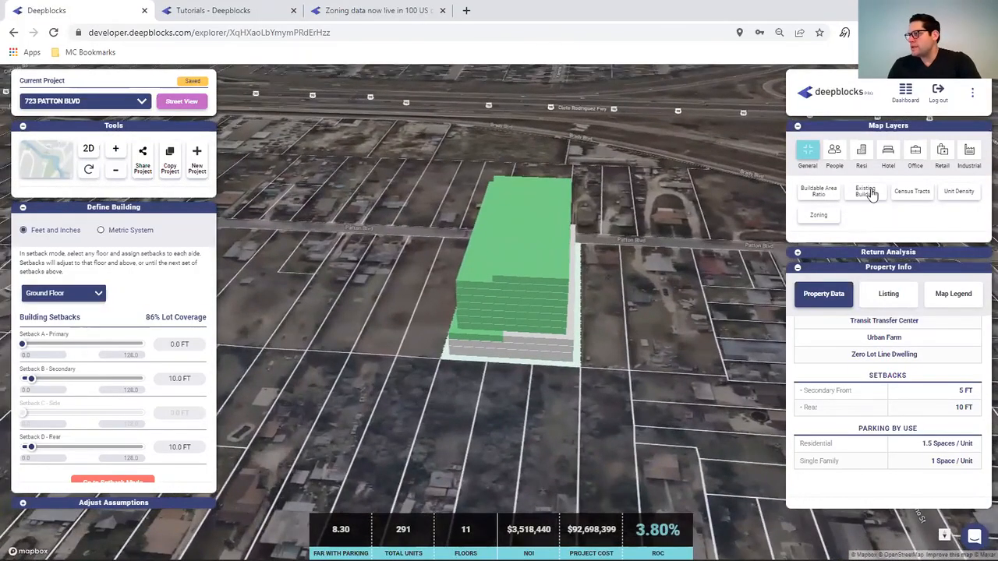
pyautogui.click(871, 193)
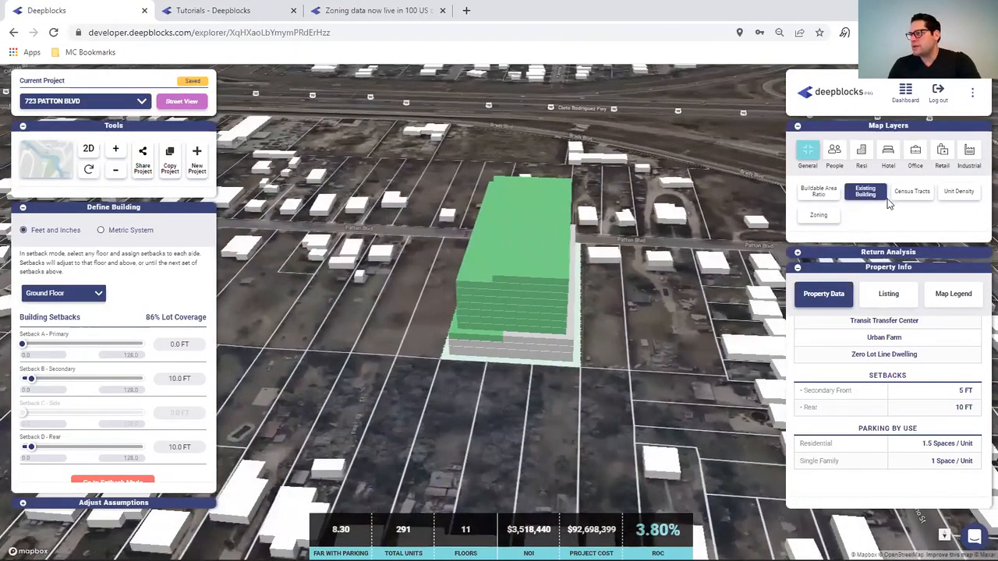
pyautogui.click(876, 199)
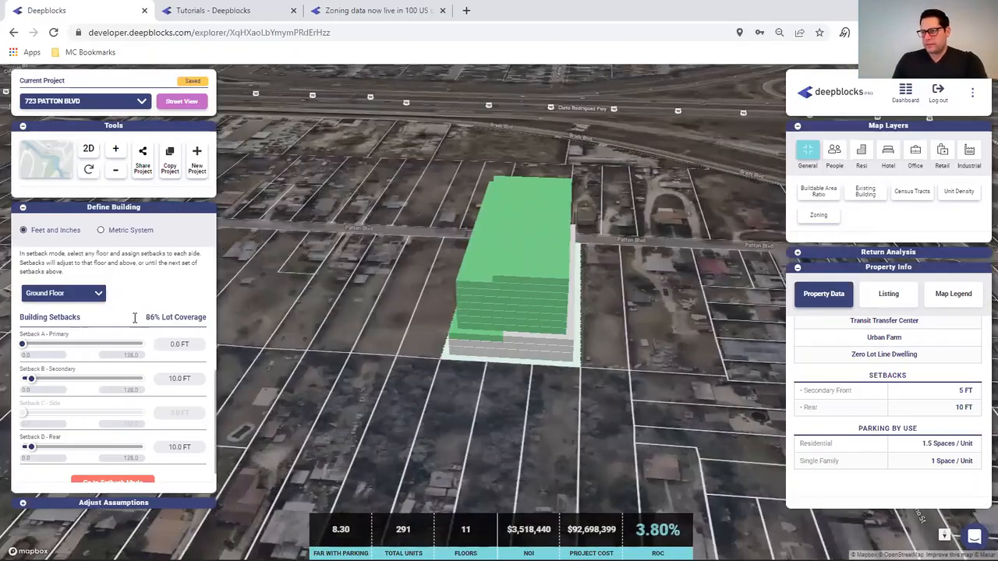
pyautogui.scroll(5, 936, 375)
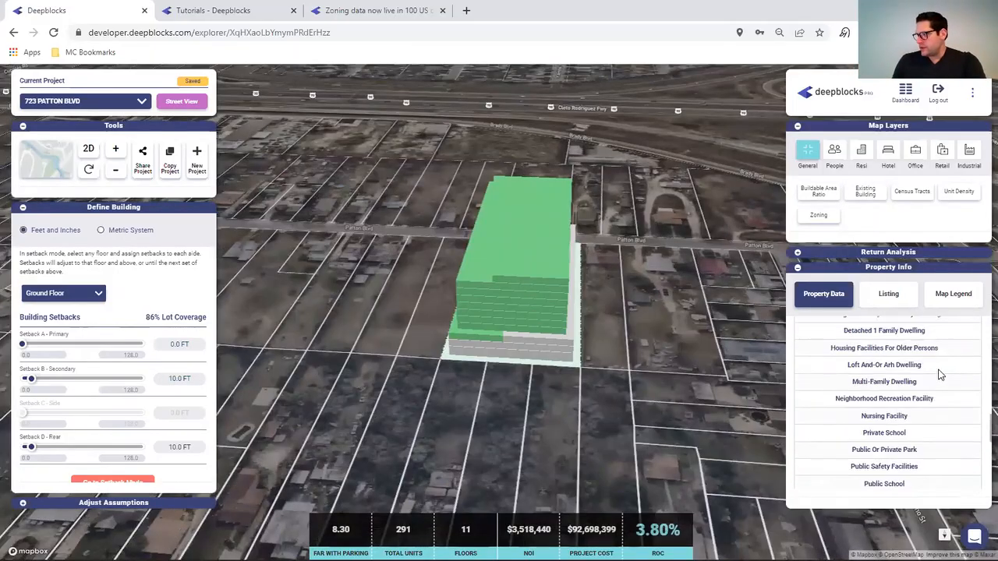
pyautogui.scroll(3, 937, 375)
# - Open Return Analysis to show $5,767,935 multifamily gross income and $230,717 vacancy
pyautogui.scroll(-2, 941, 390)
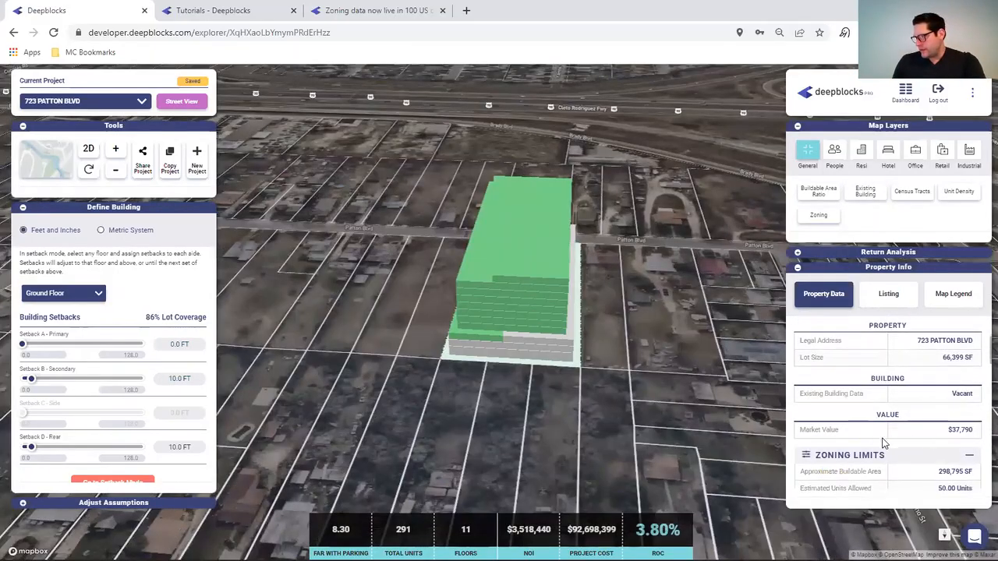
pyautogui.scroll(-3, 891, 430)
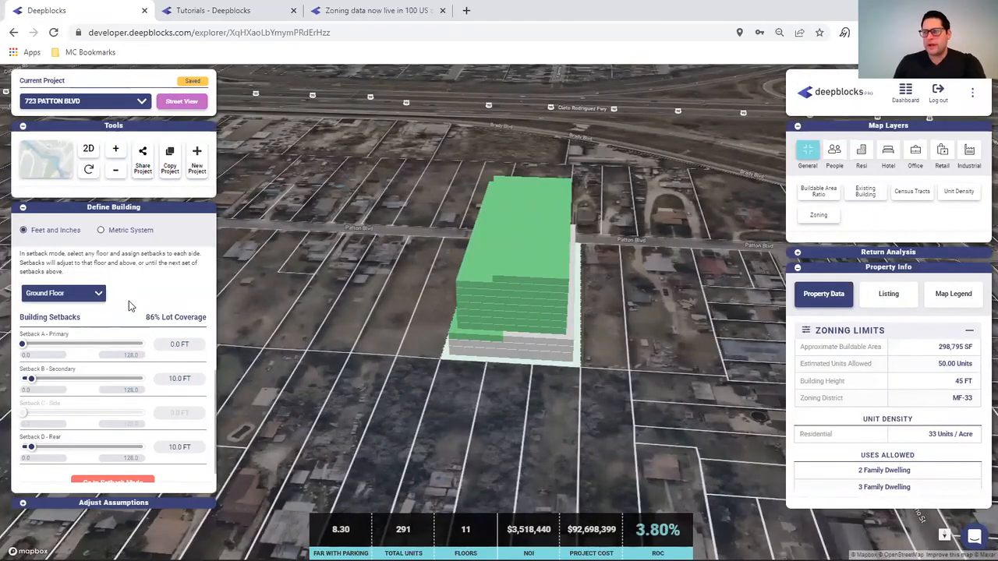
pyautogui.scroll(5, 132, 296)
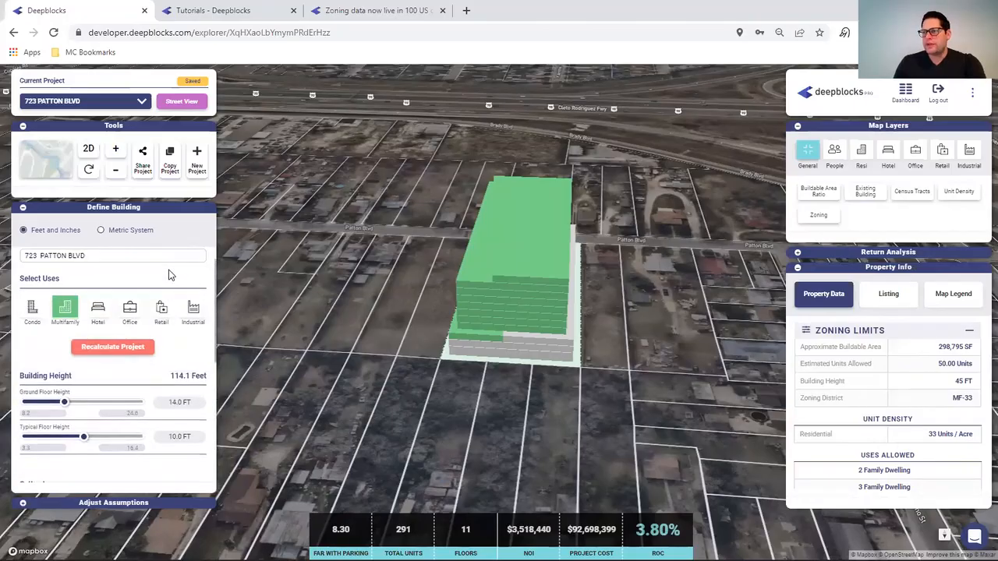
pyautogui.click(797, 251)
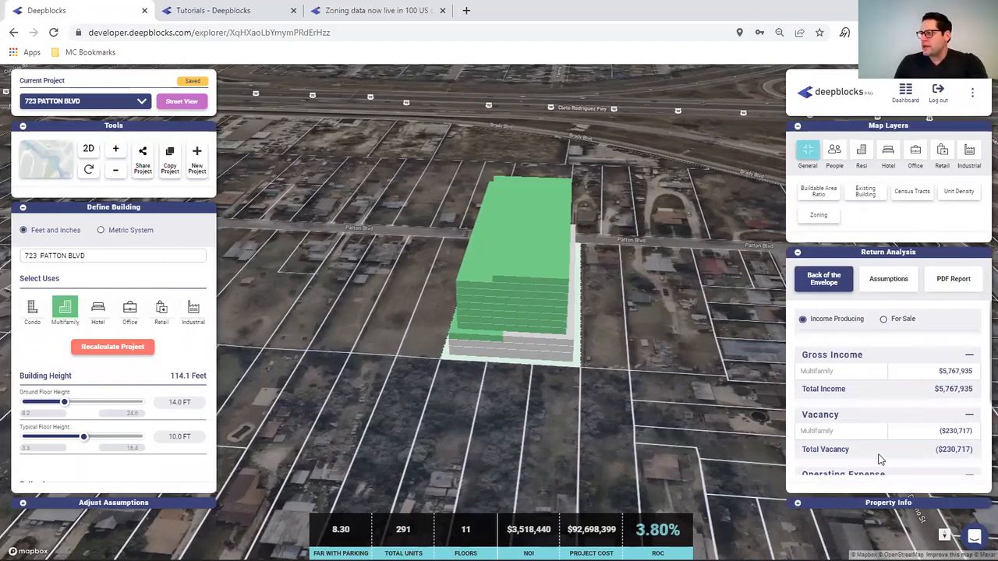
# - Show the Return Analysis Assumptions tab and expand Adjust Assumptions for the unit mix
pyautogui.click(893, 280)
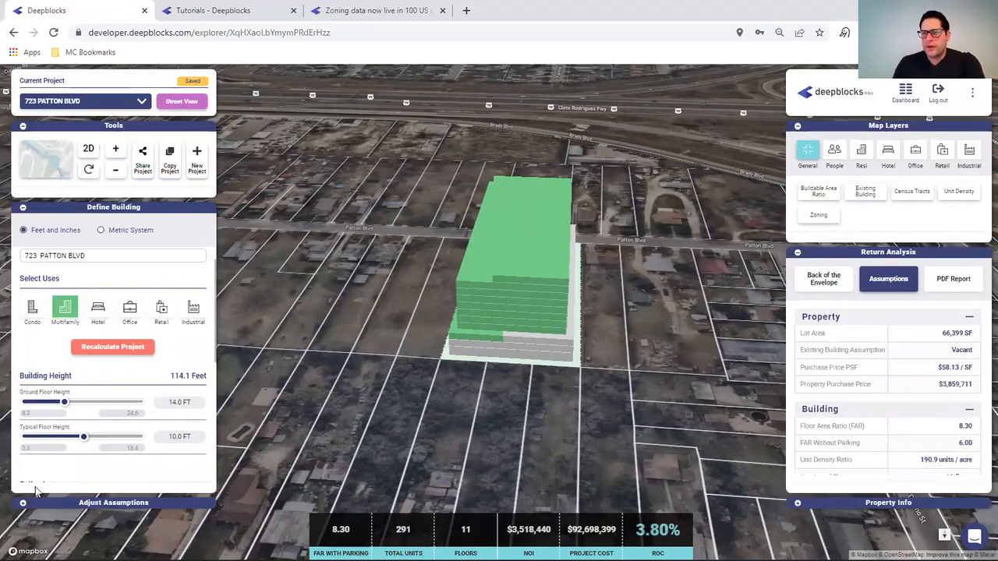
pyautogui.click(25, 505)
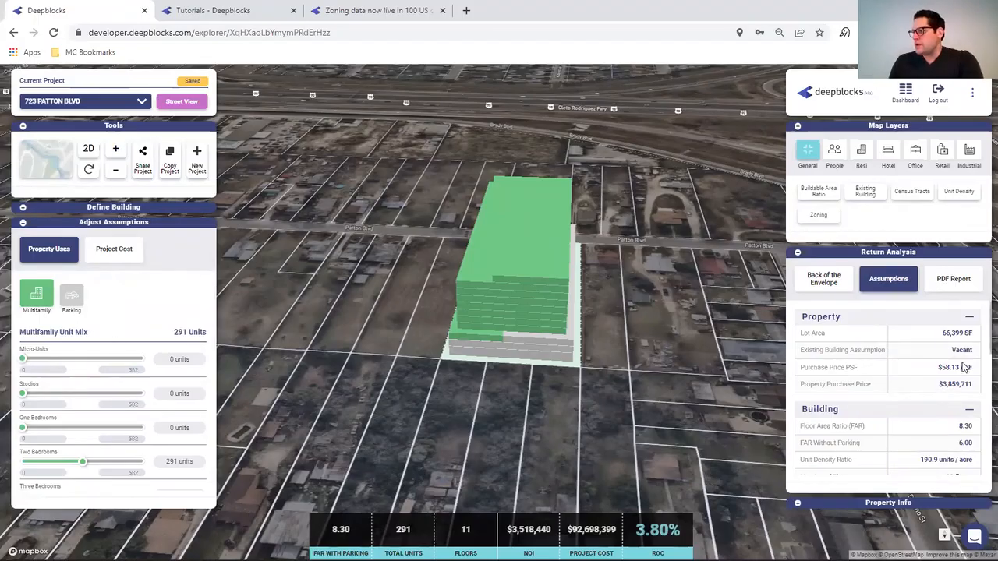
pyautogui.click(55, 348)
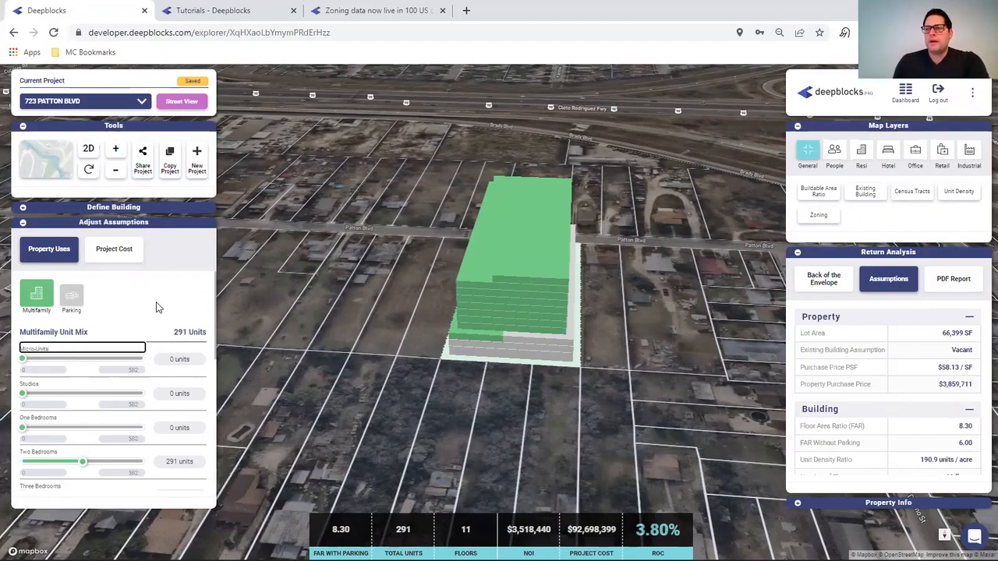
# - Show Property Info zoning limits (50 units, 45 ft height) and select the Two Bedrooms units field
pyautogui.scroll(-1, 156, 307)
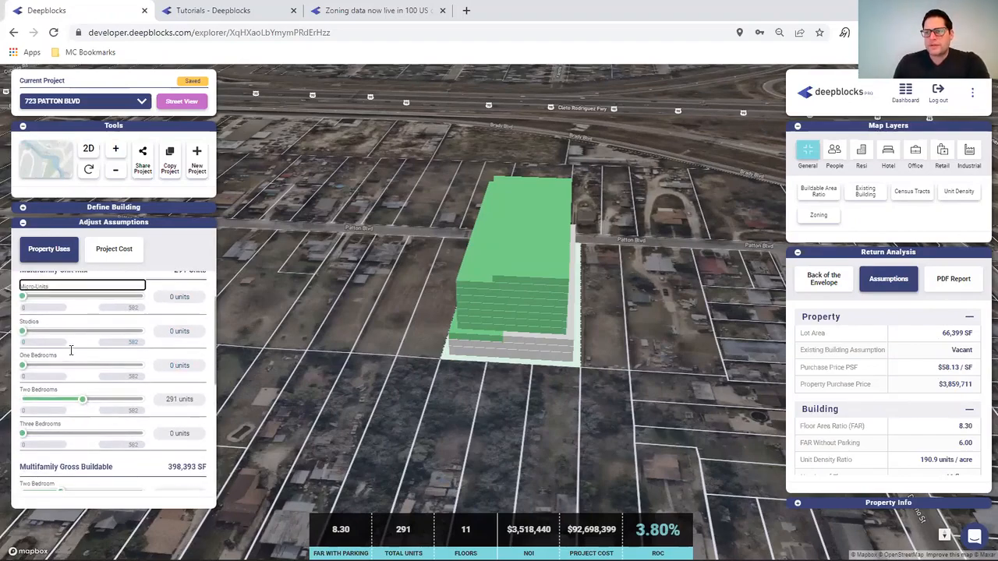
pyautogui.click(73, 355)
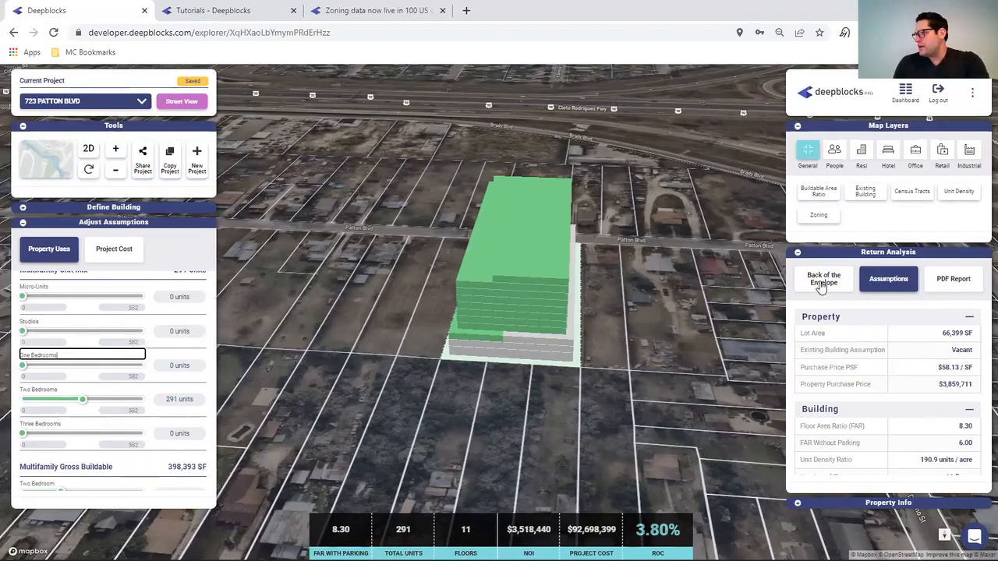
pyautogui.click(808, 504)
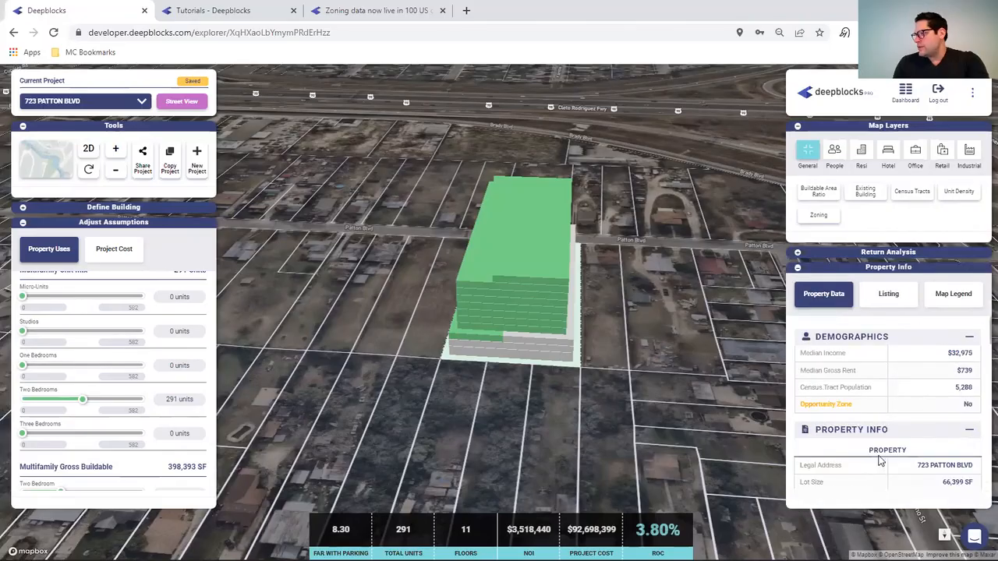
pyautogui.scroll(-4, 892, 460)
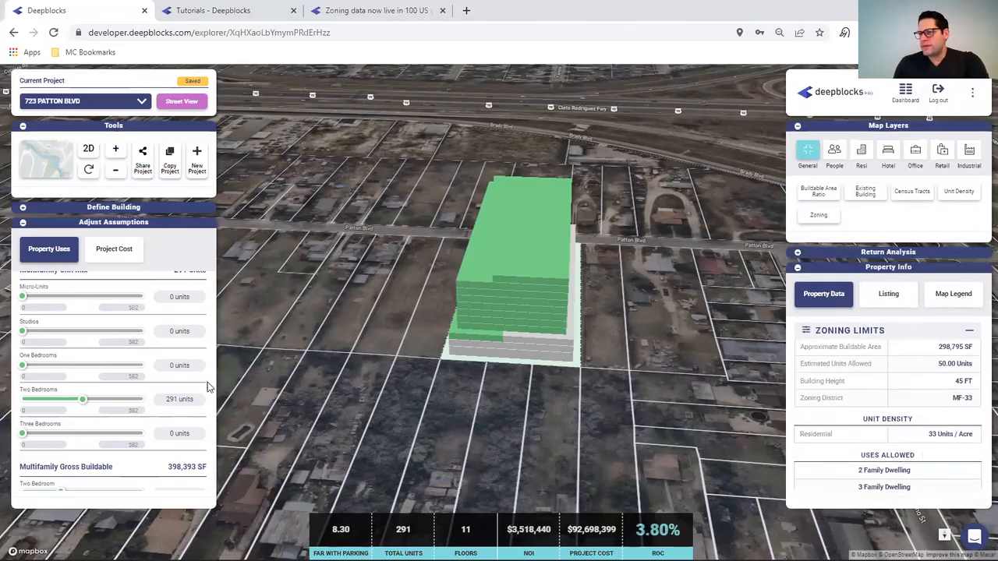
pyautogui.click(173, 400)
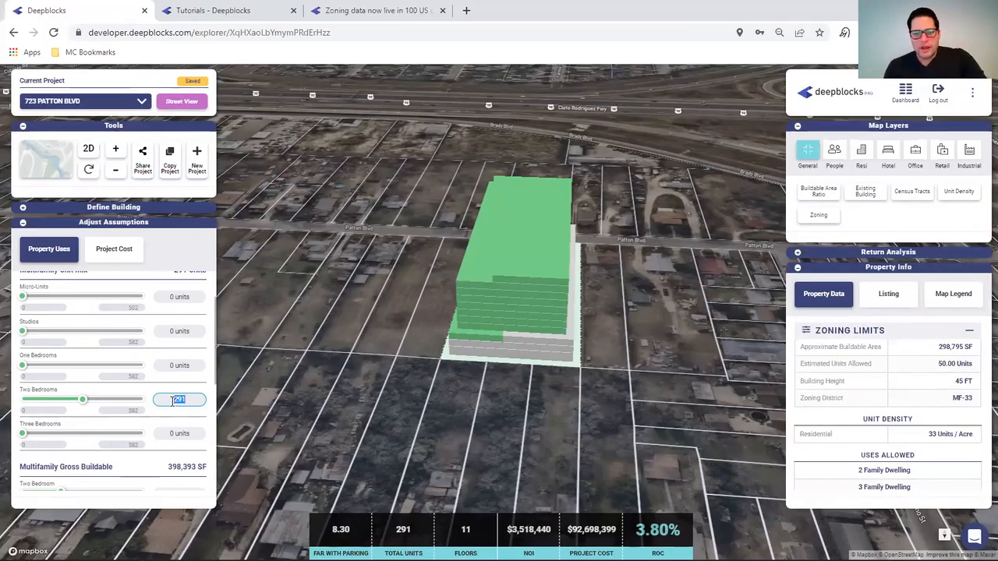
# - Set 50 two-bedroom units at 950 SF each
pyautogui.write('50')
pyautogui.click(150, 377)
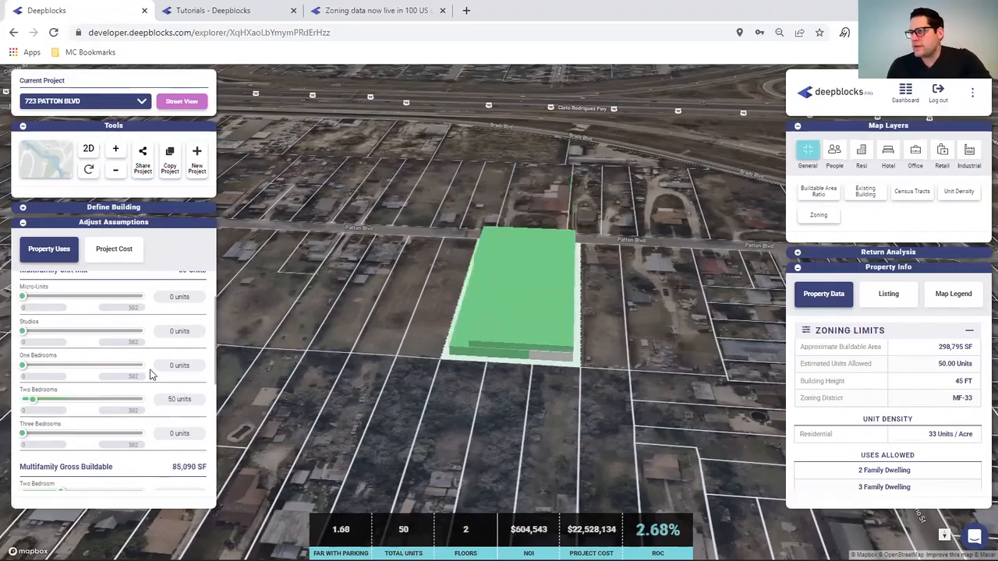
pyautogui.scroll(-2, 171, 399)
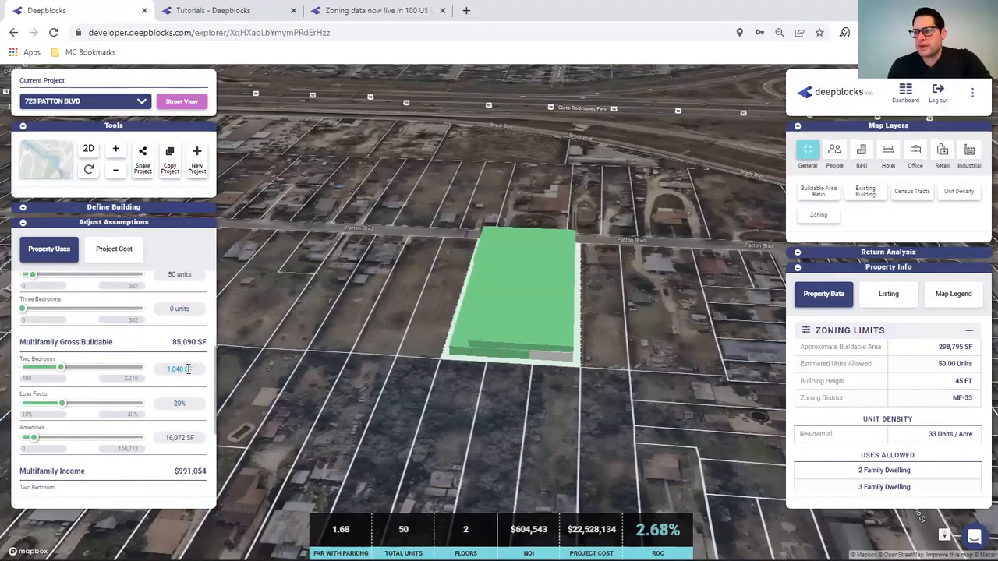
pyautogui.click(187, 369)
pyautogui.write('9')
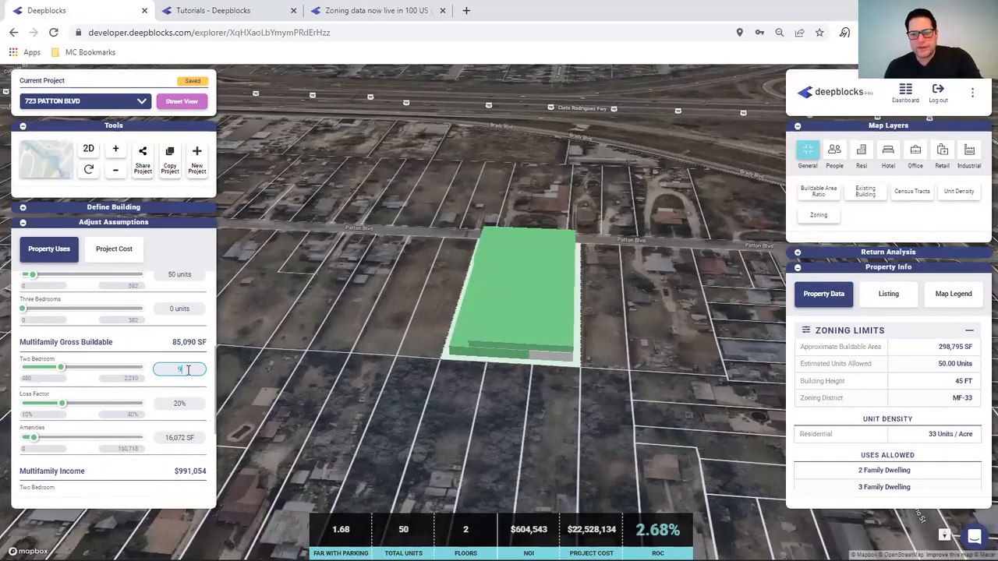
pyautogui.write('50')
pyautogui.press('Return')
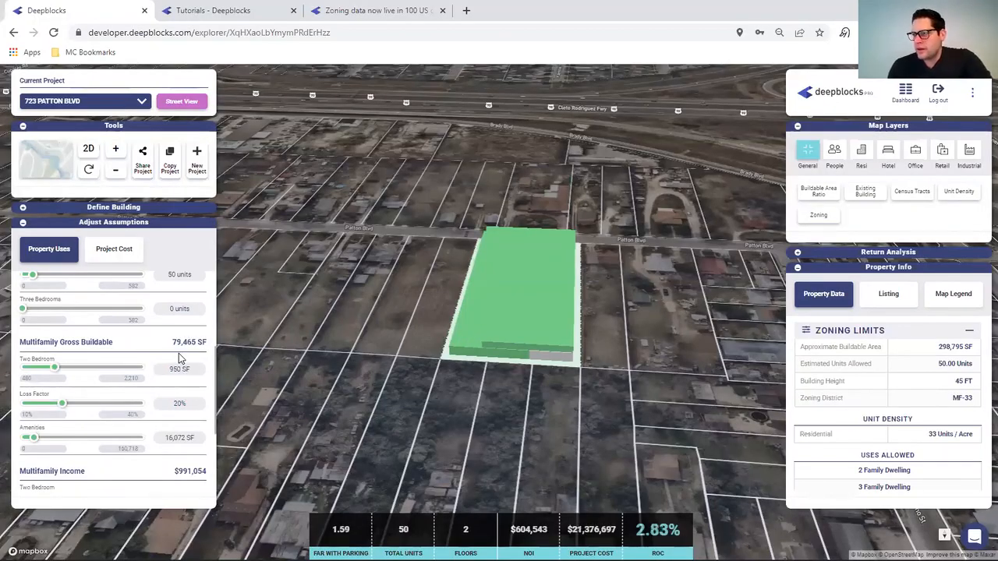
# - Reduce the amenities area to 5,000 SF
pyautogui.click(178, 437)
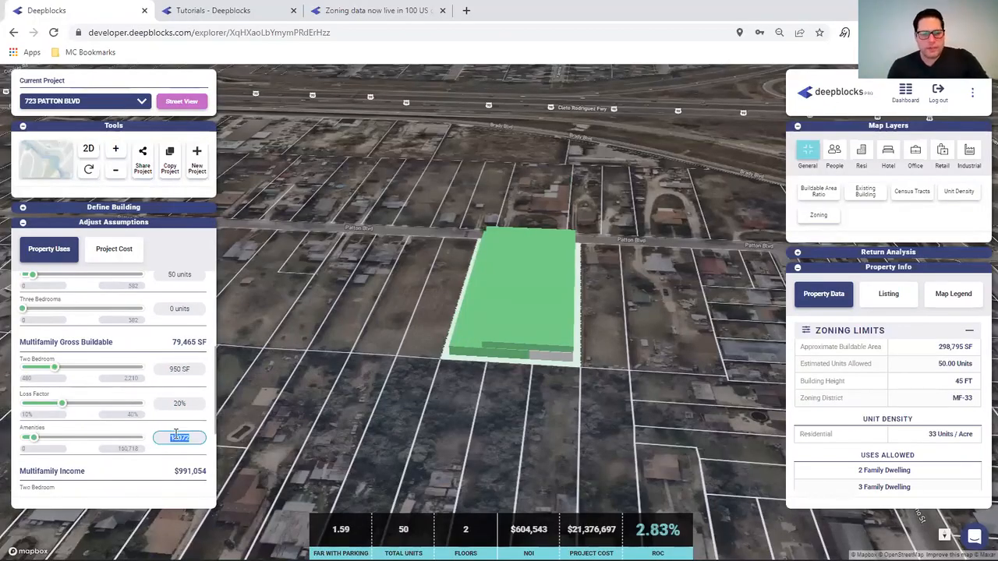
pyautogui.write('5000')
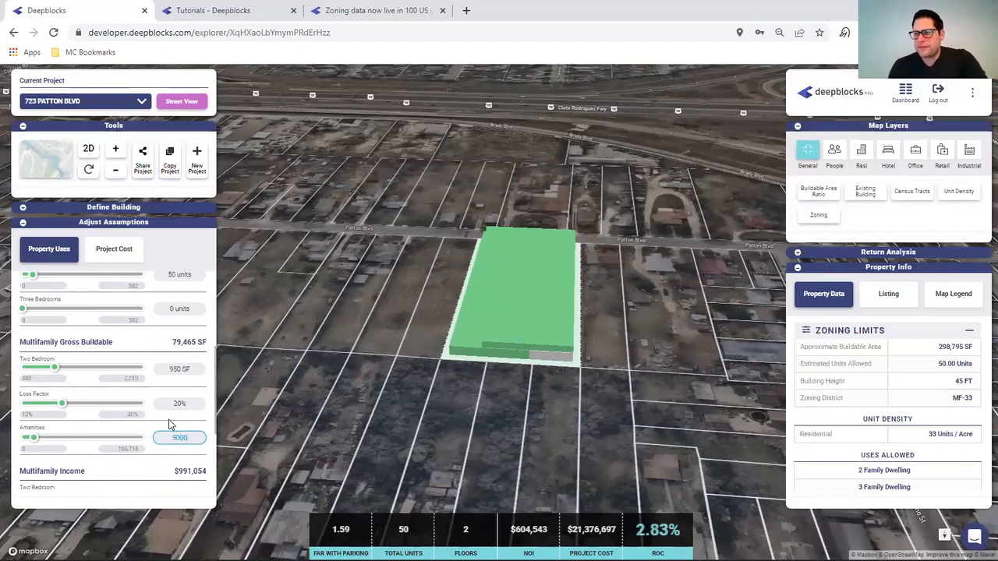
pyautogui.press('Return')
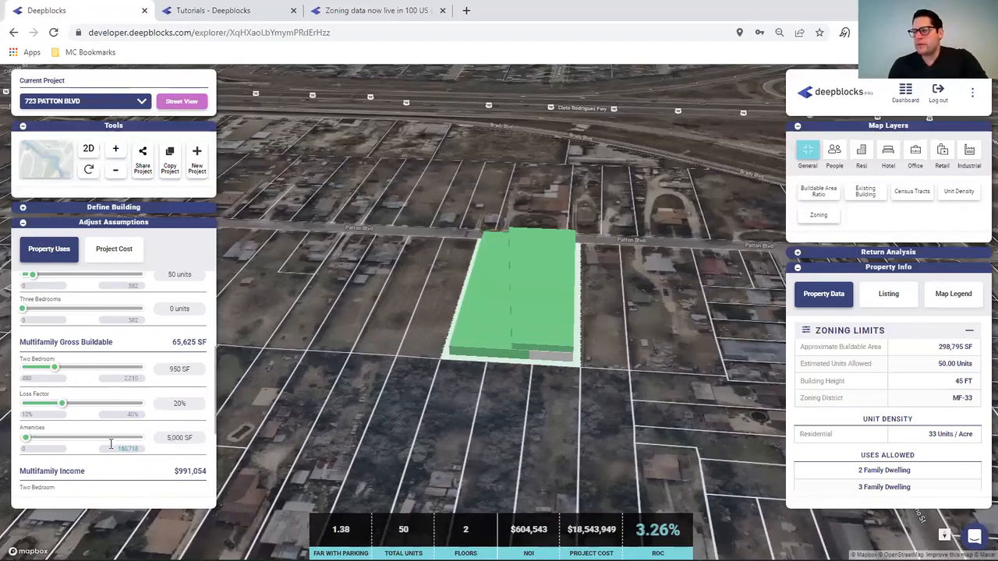
pyautogui.click(89, 170)
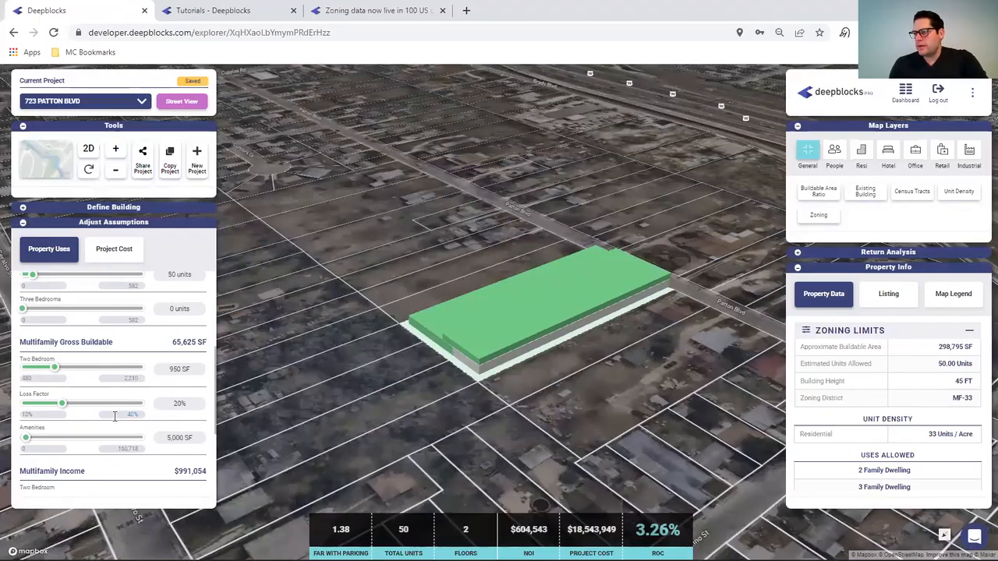
# - Change the two-bedroom unit size to 1,500 SF and view the return analysis figures
pyautogui.click(23, 209)
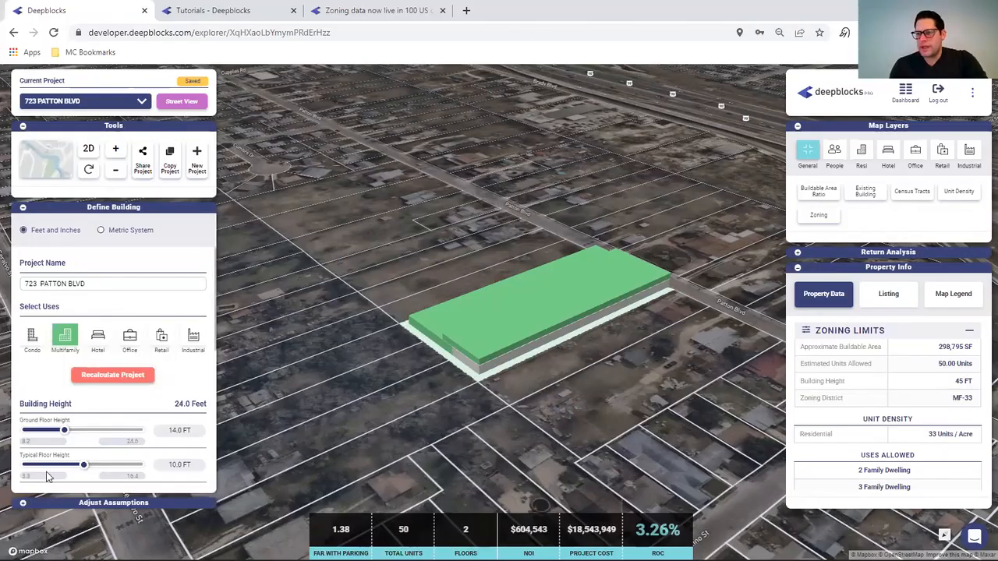
pyautogui.click(23, 506)
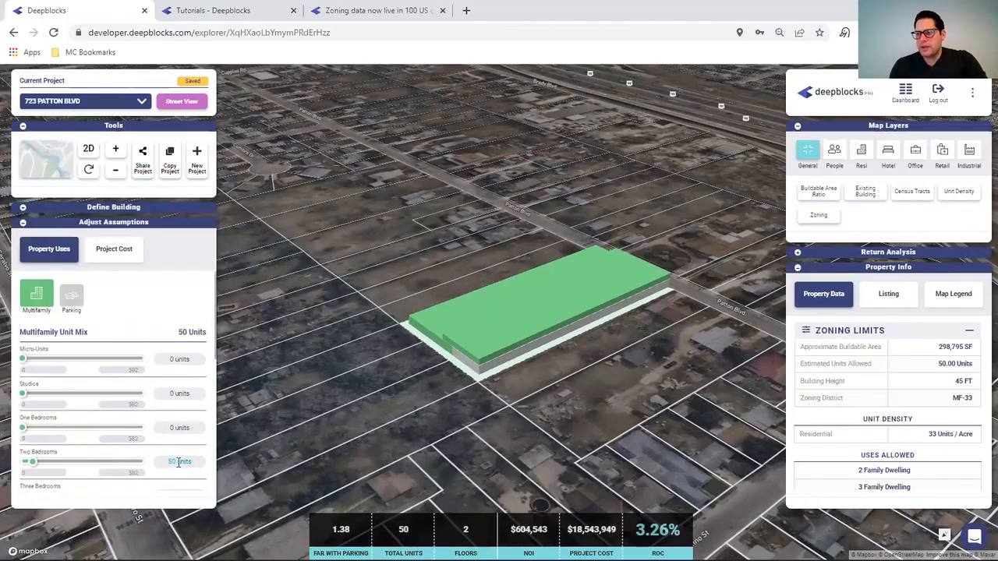
pyautogui.scroll(-1, 171, 455)
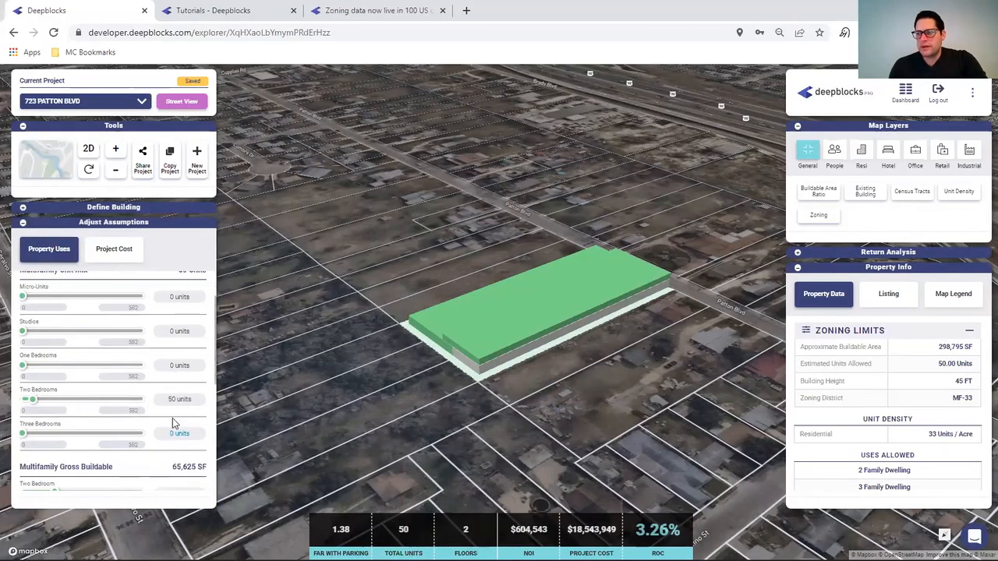
pyautogui.scroll(-3, 129, 407)
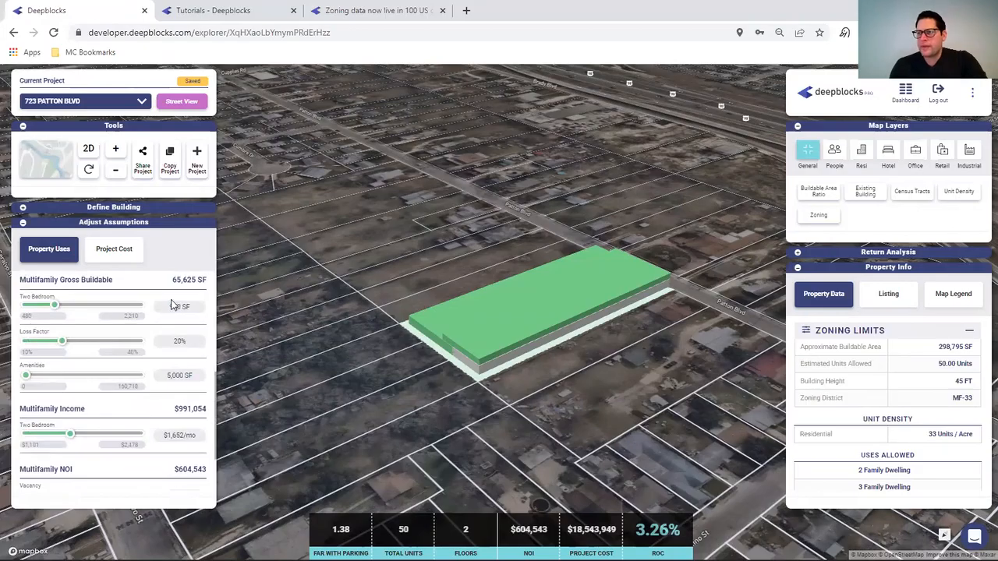
pyautogui.click(178, 308)
pyautogui.write('1500')
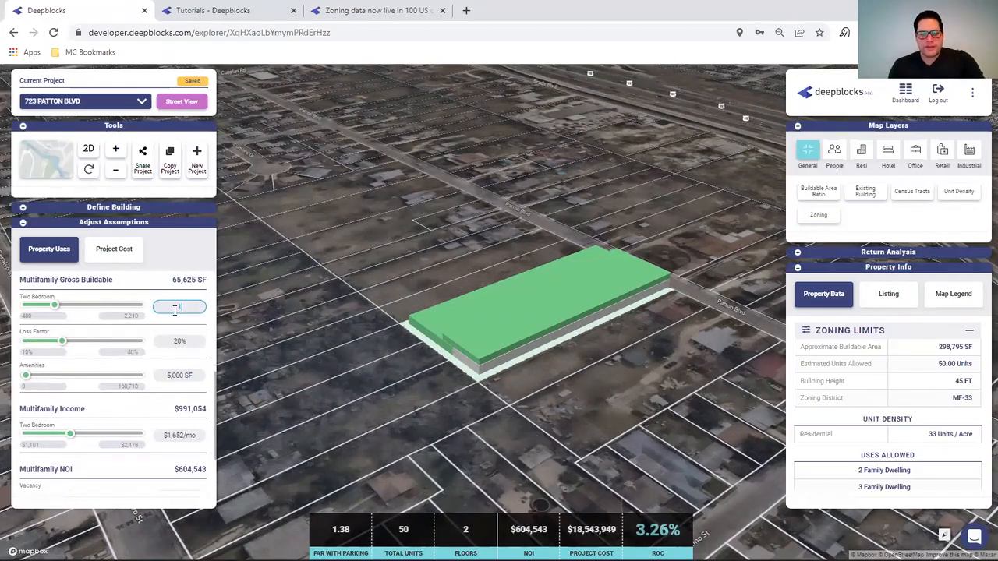
pyautogui.press('Return')
pyautogui.click(176, 341)
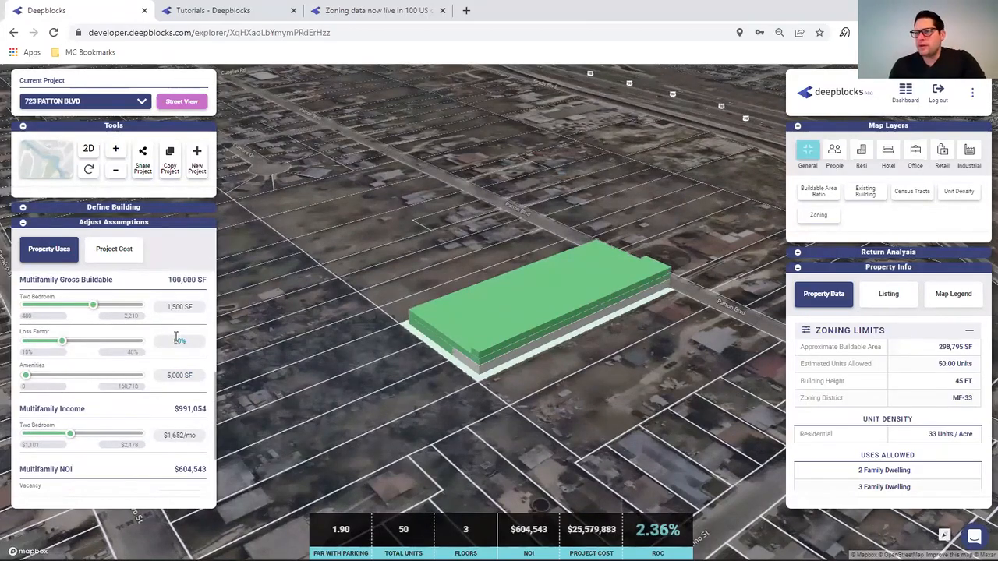
pyautogui.scroll(1, 177, 336)
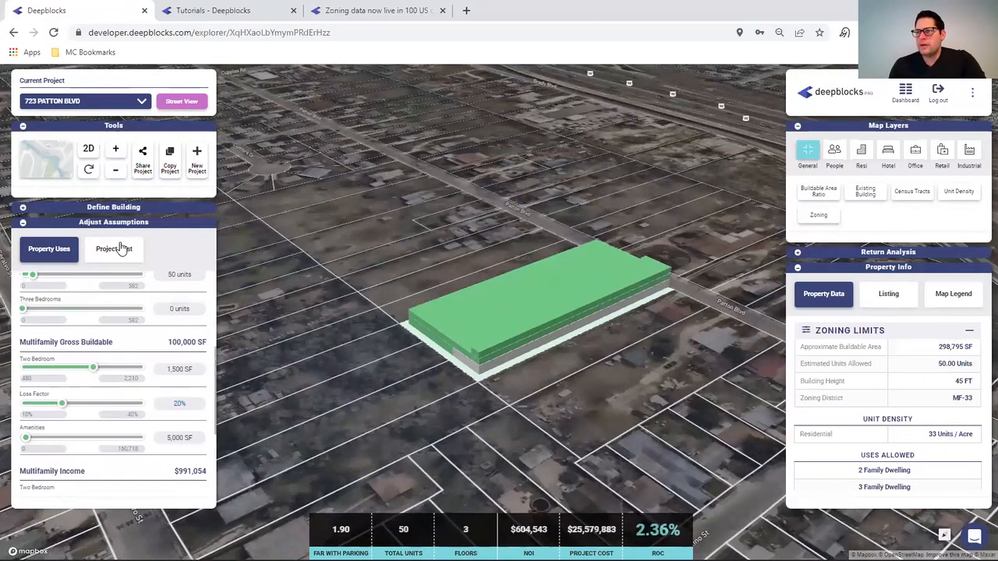
pyautogui.click(803, 252)
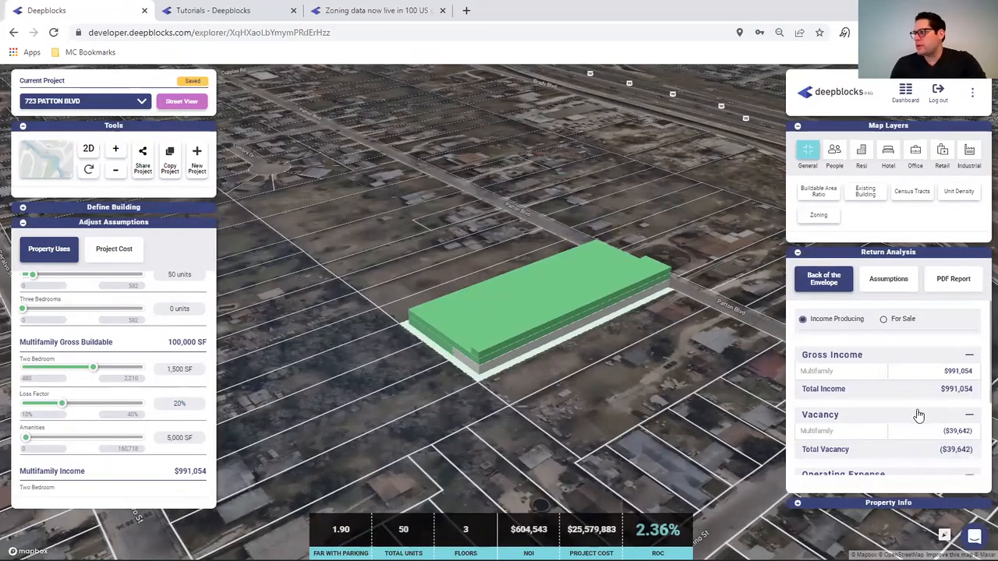
# - On the Assumptions tab, enlarge two-bedroom units to 2,500 SF
pyautogui.click(888, 279)
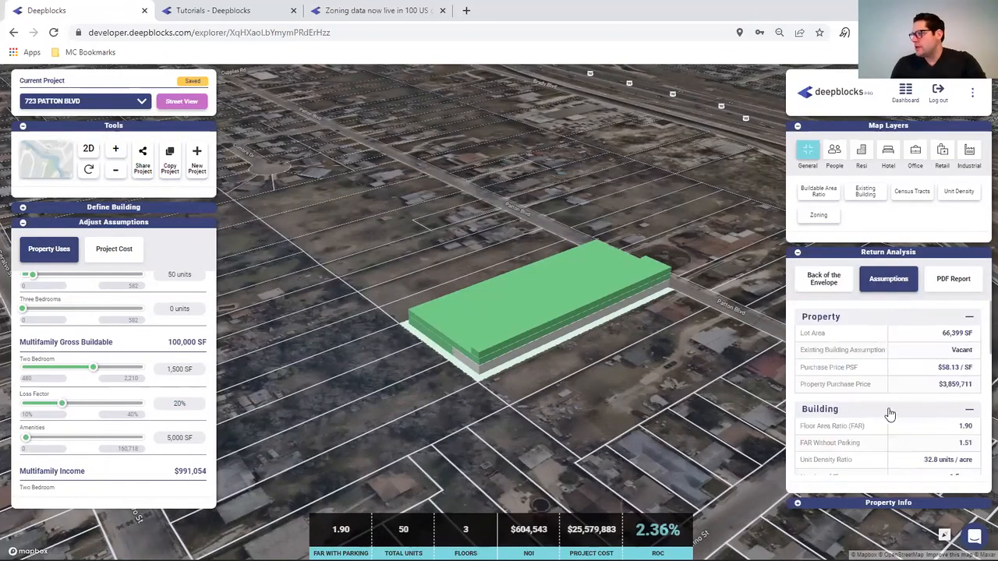
pyautogui.scroll(-2, 928, 429)
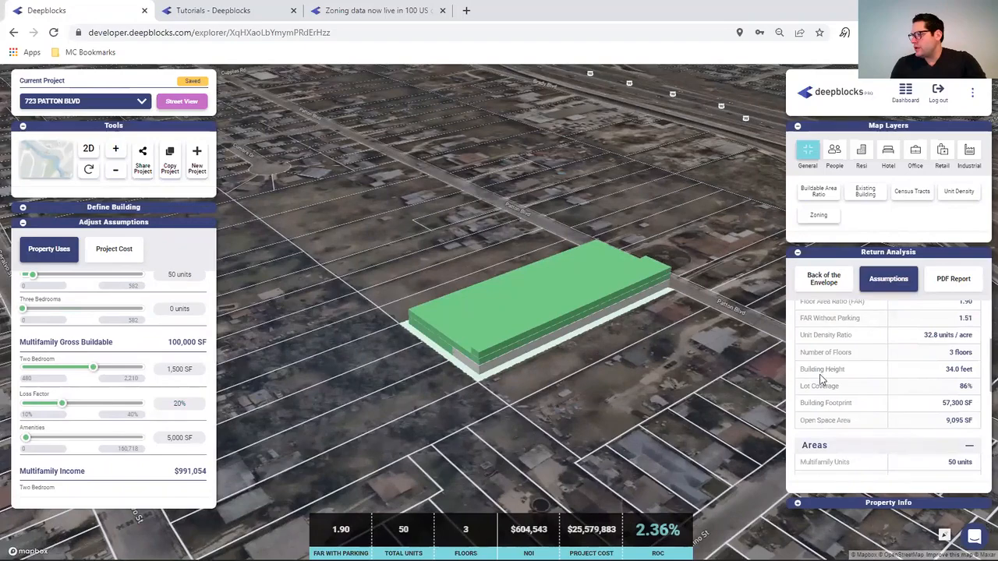
pyautogui.click(178, 368)
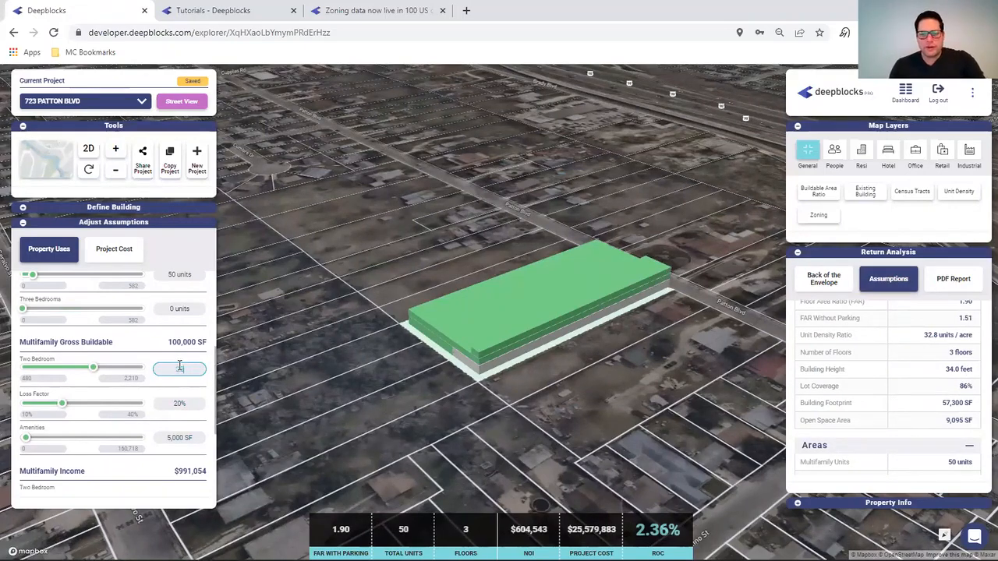
pyautogui.write('2500')
pyautogui.press('Return')
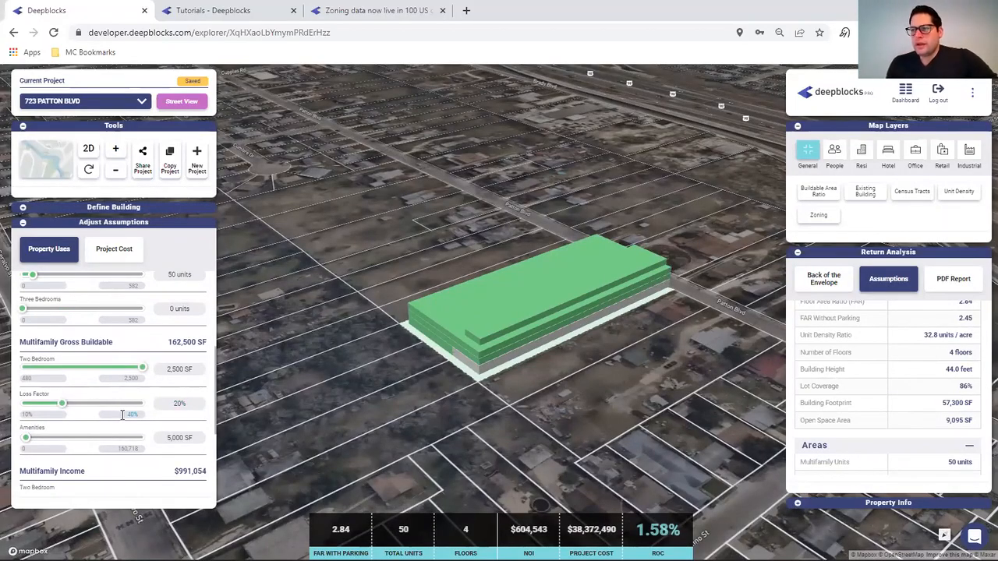
pyautogui.scroll(-1, 114, 431)
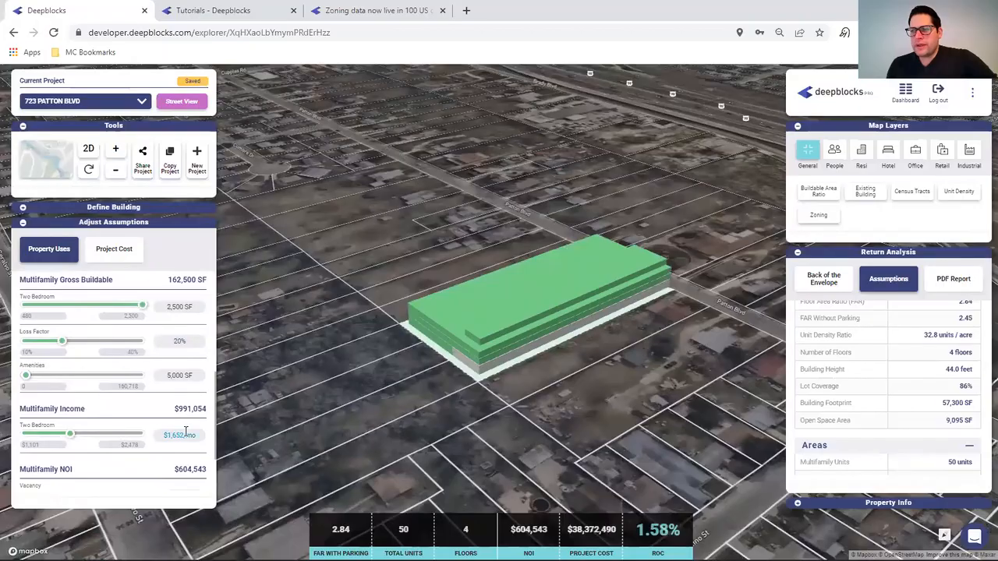
# - Set the two-bedroom monthly rent to $1,750
pyautogui.doubleClick(173, 435)
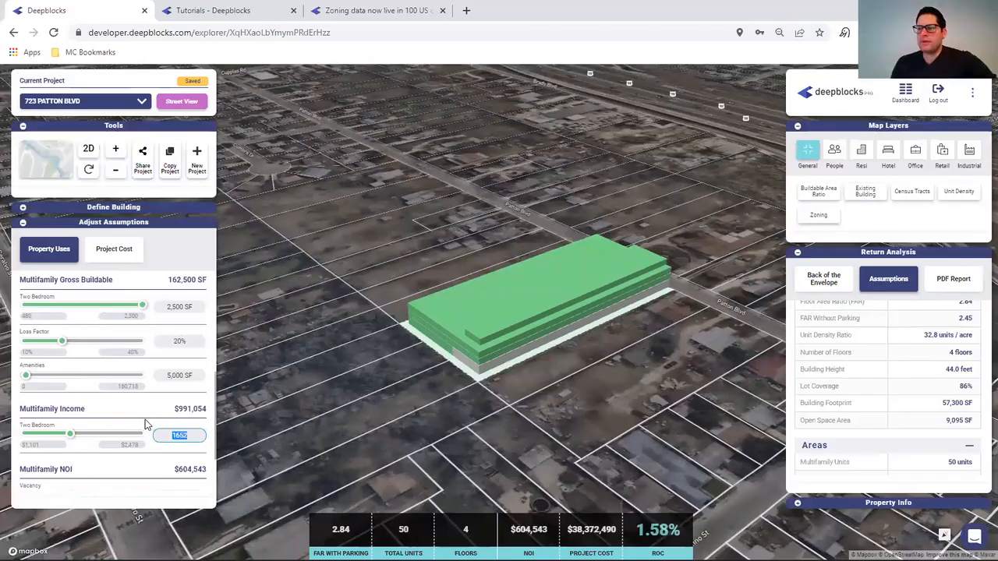
pyautogui.write('17')
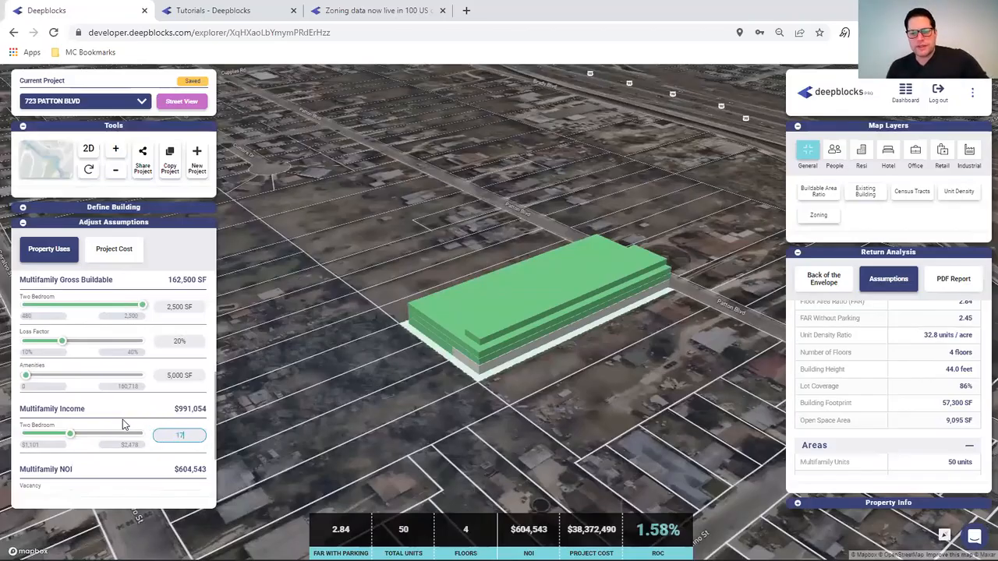
pyautogui.write('500')
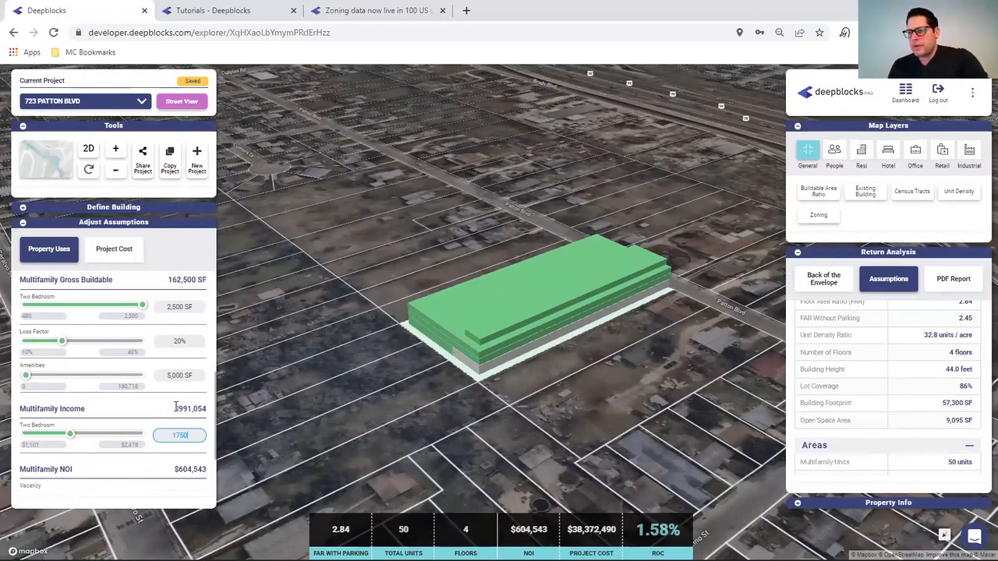
pyautogui.press('Return')
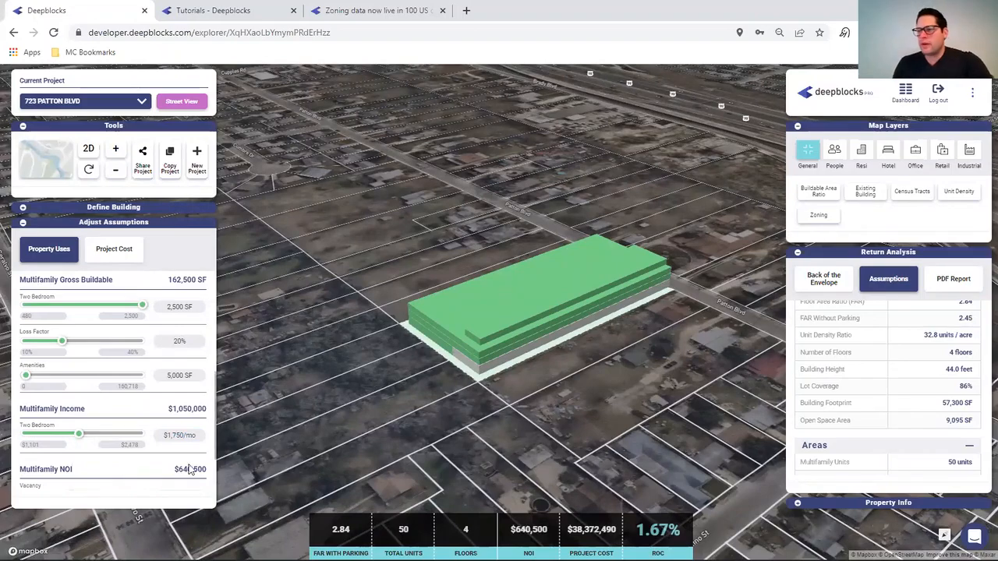
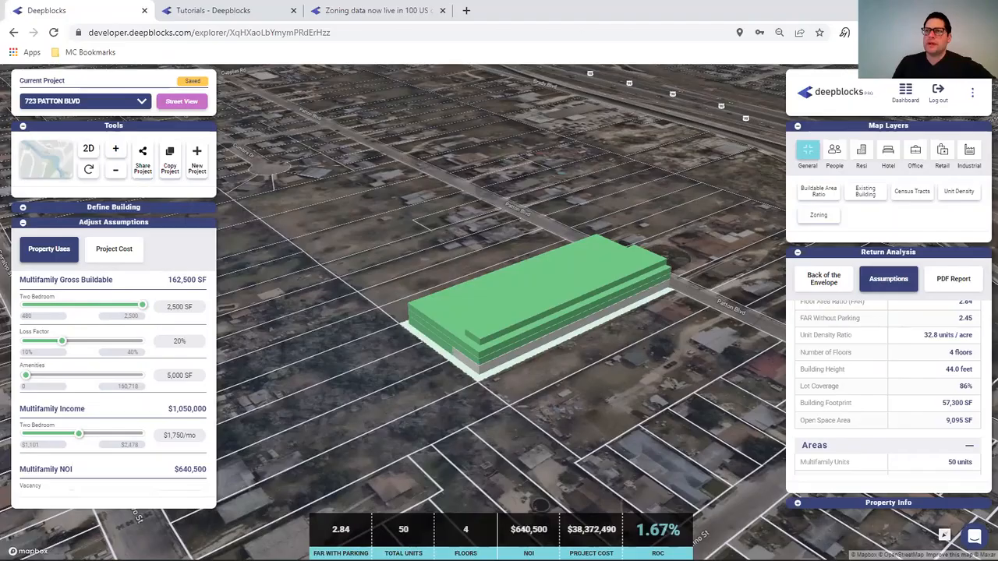
pyautogui.click(15, 33)
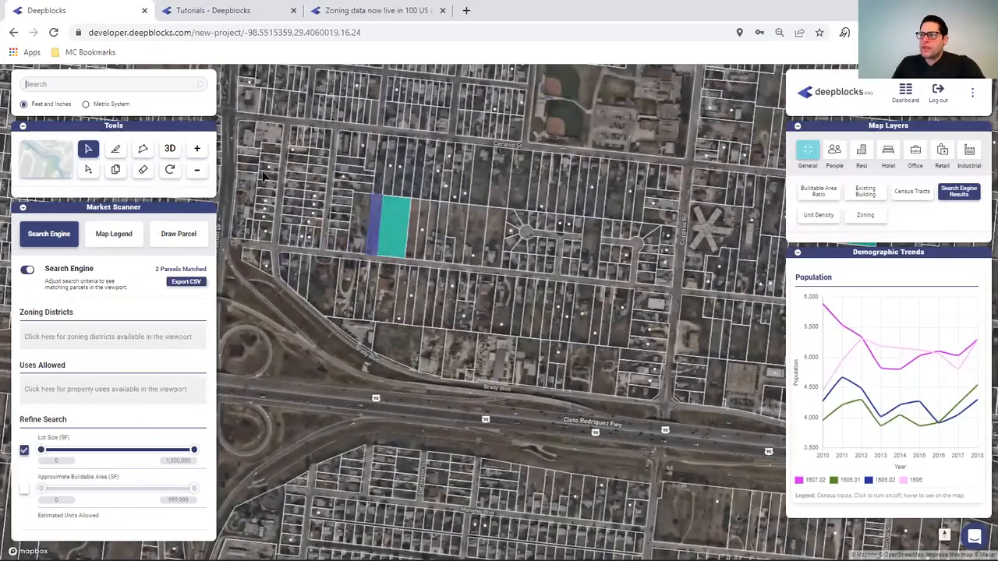
pyautogui.click(394, 228)
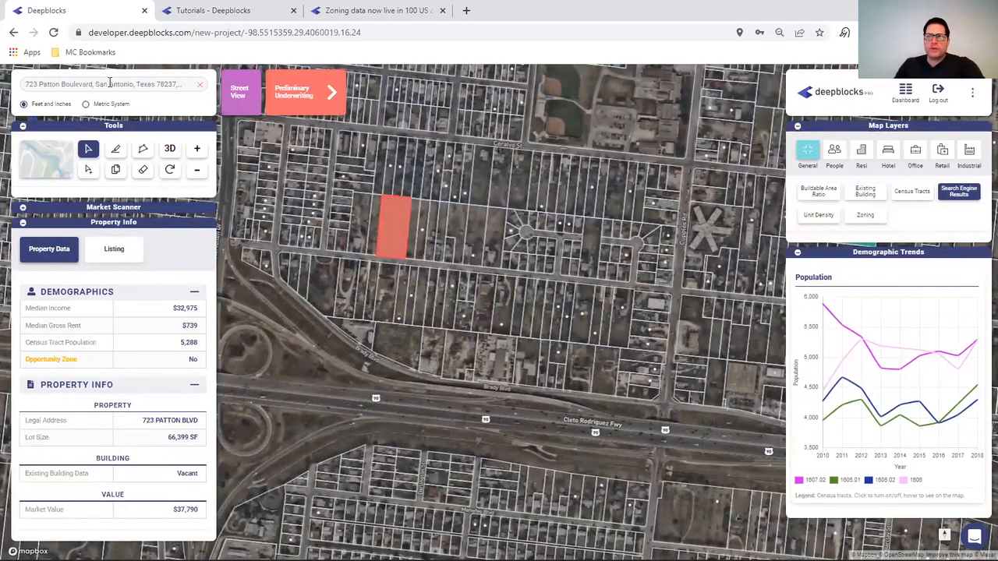
pyautogui.click(23, 208)
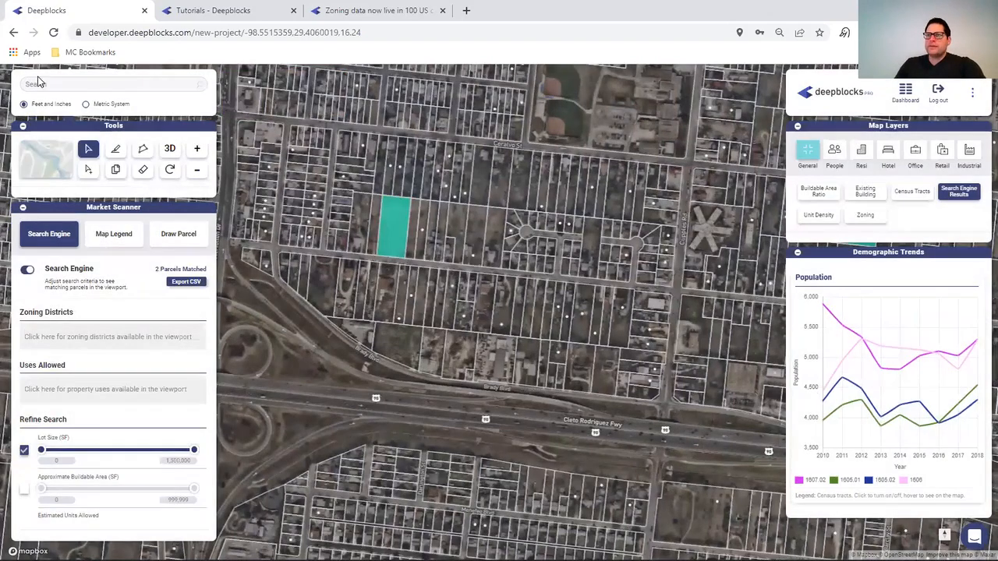
pyautogui.click(393, 226)
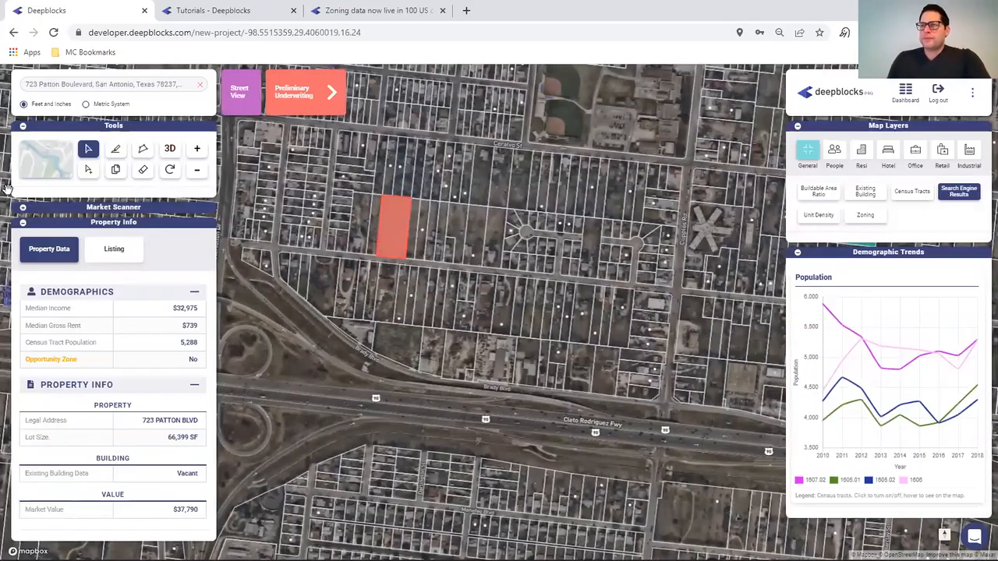
pyautogui.click(24, 209)
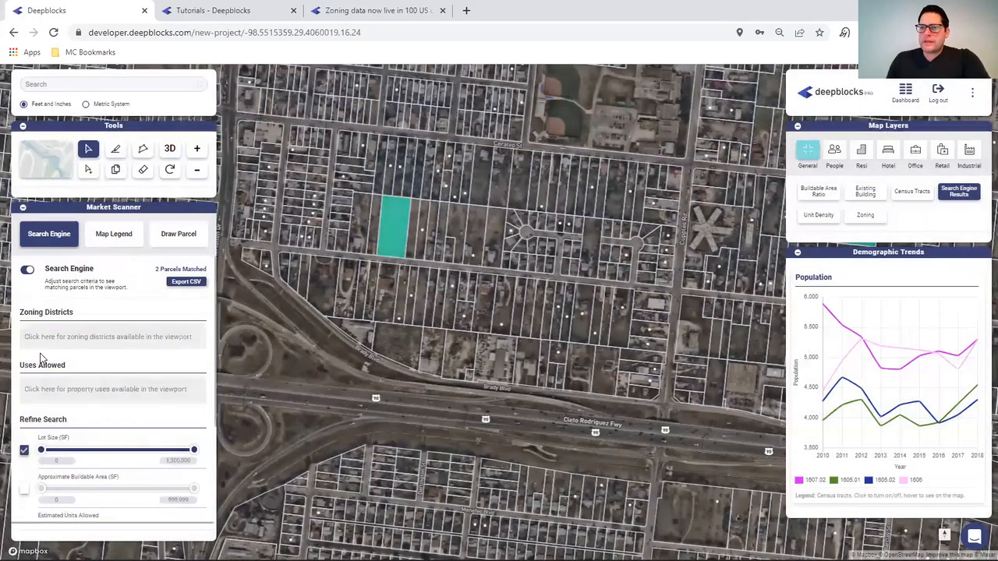
# - Set Uses Allowed to Industrial by typing 'Indust'
pyautogui.click(69, 390)
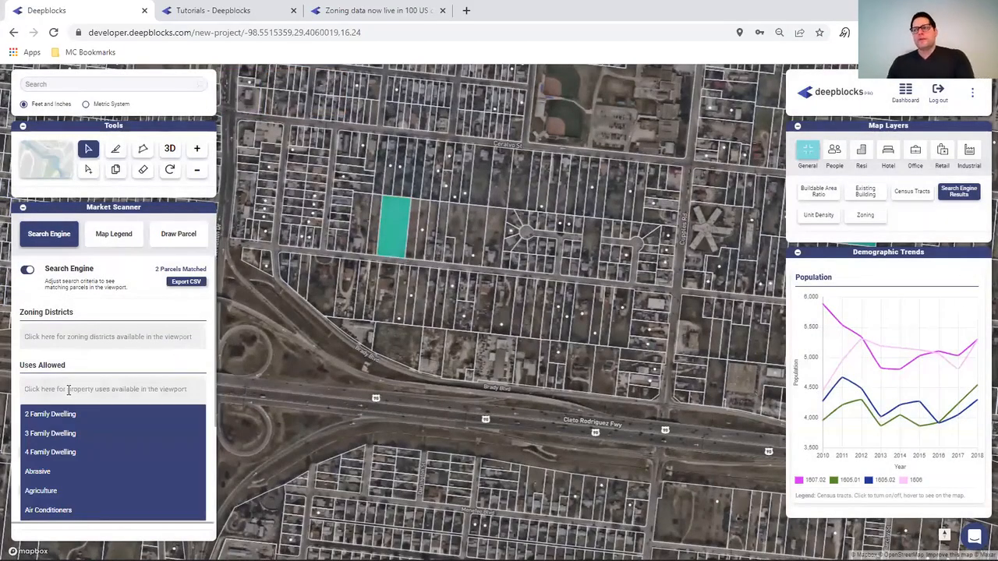
pyautogui.write('in')
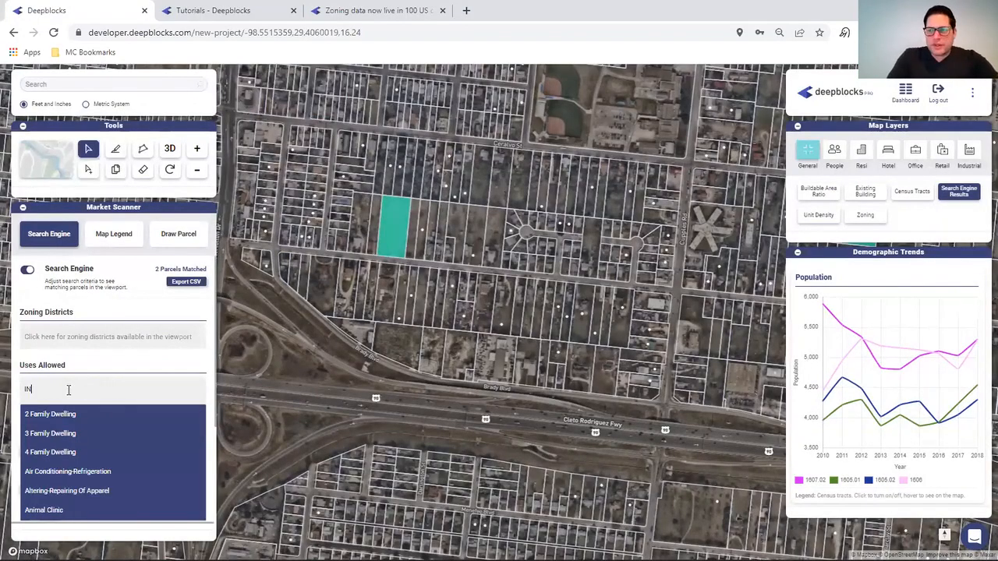
pyautogui.press('BackSpace')
pyautogui.press('BackSpace')
pyautogui.write('Industr')
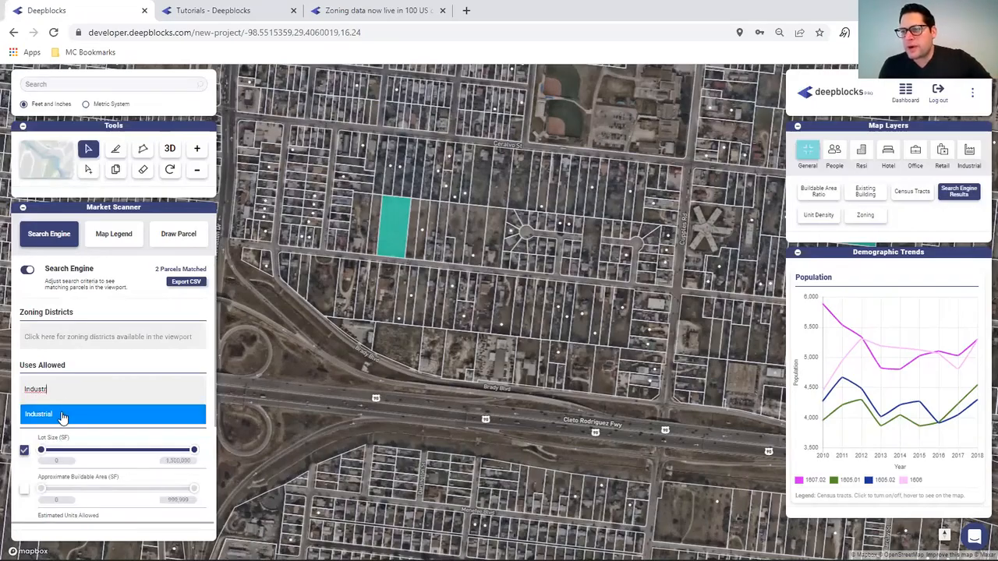
pyautogui.click(62, 415)
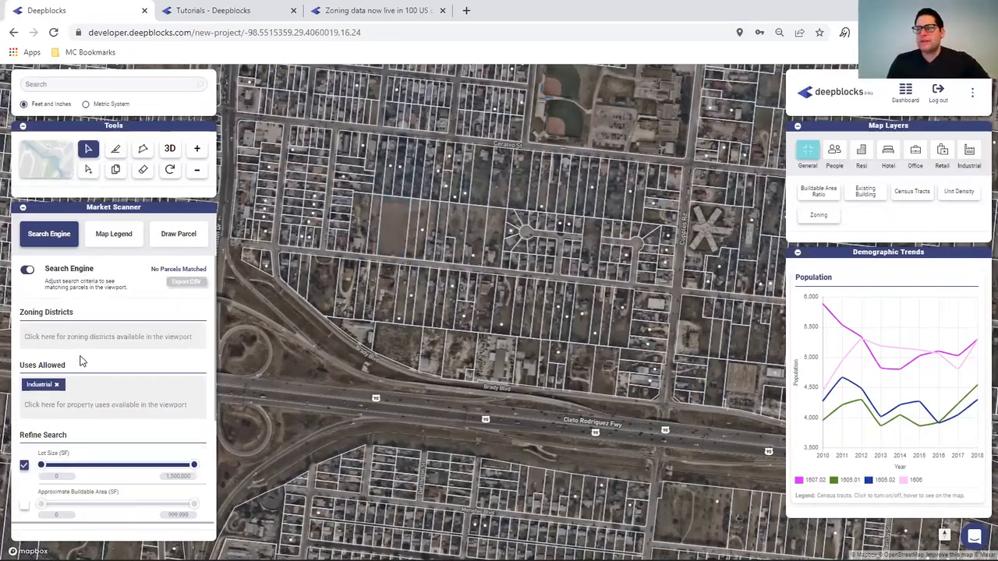
# - Turn off the Lot Size, estimated units allowed and median income filters
pyautogui.click(24, 466)
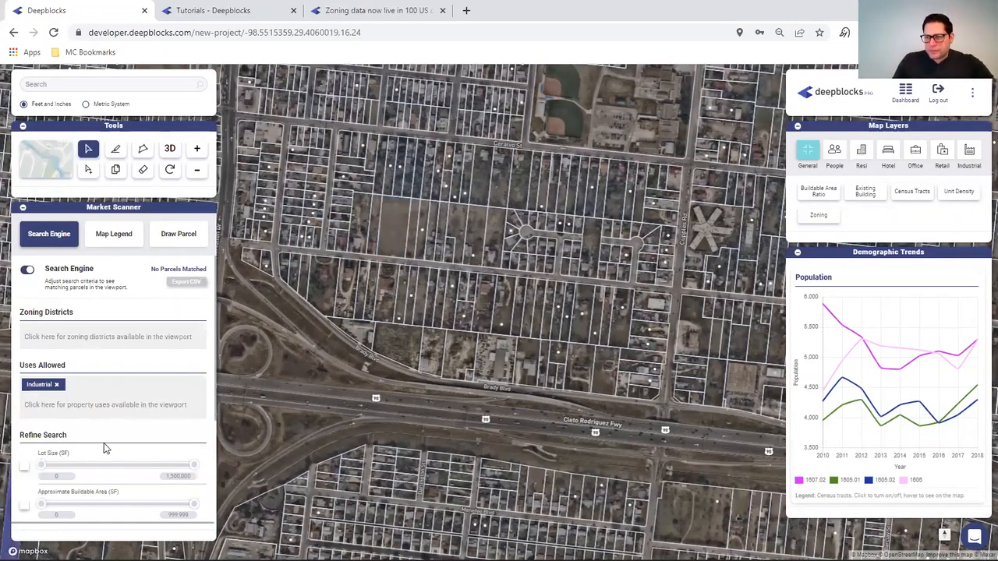
pyautogui.scroll(-3, 89, 444)
pyautogui.click(24, 382)
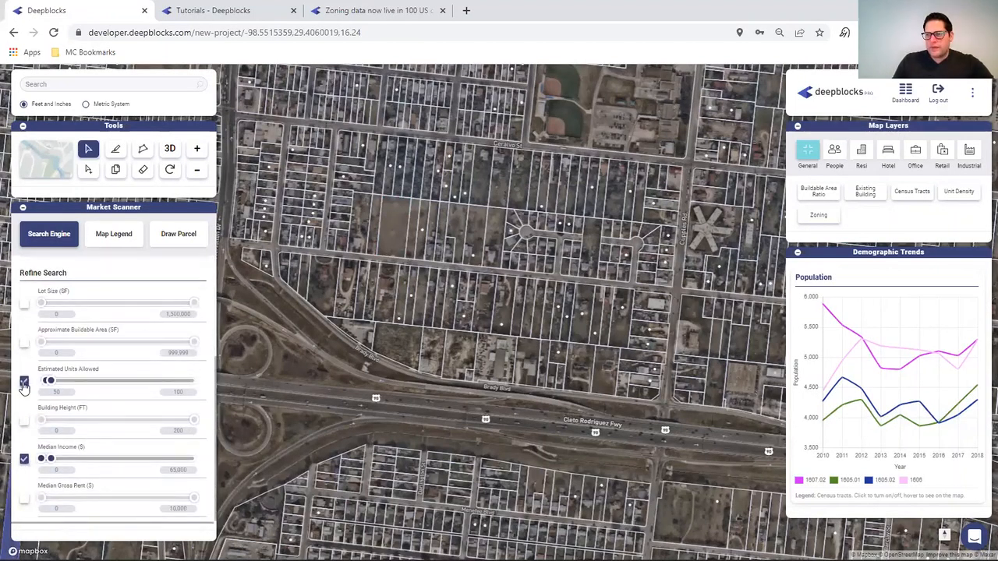
pyautogui.click(24, 383)
pyautogui.click(24, 460)
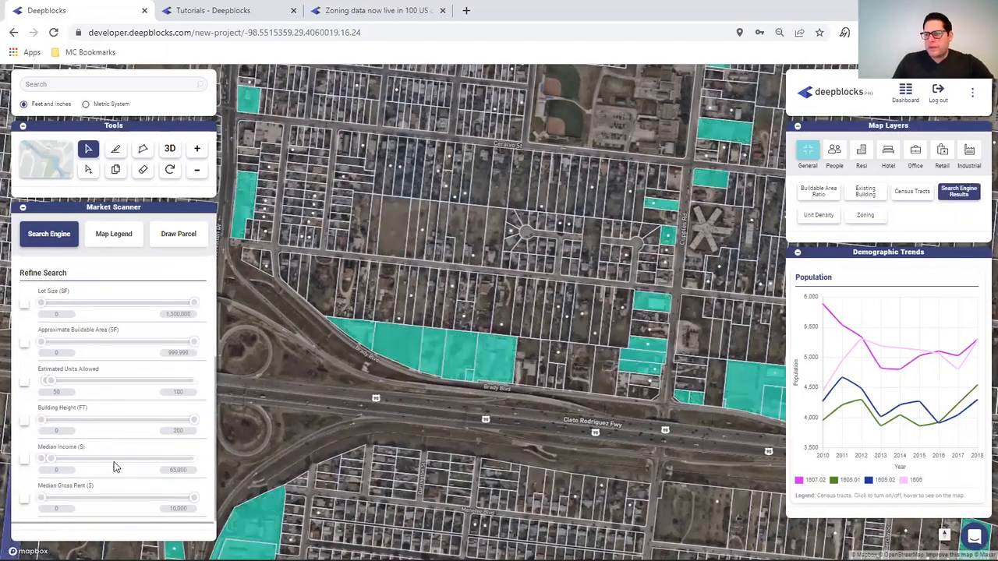
pyautogui.scroll(3, 77, 351)
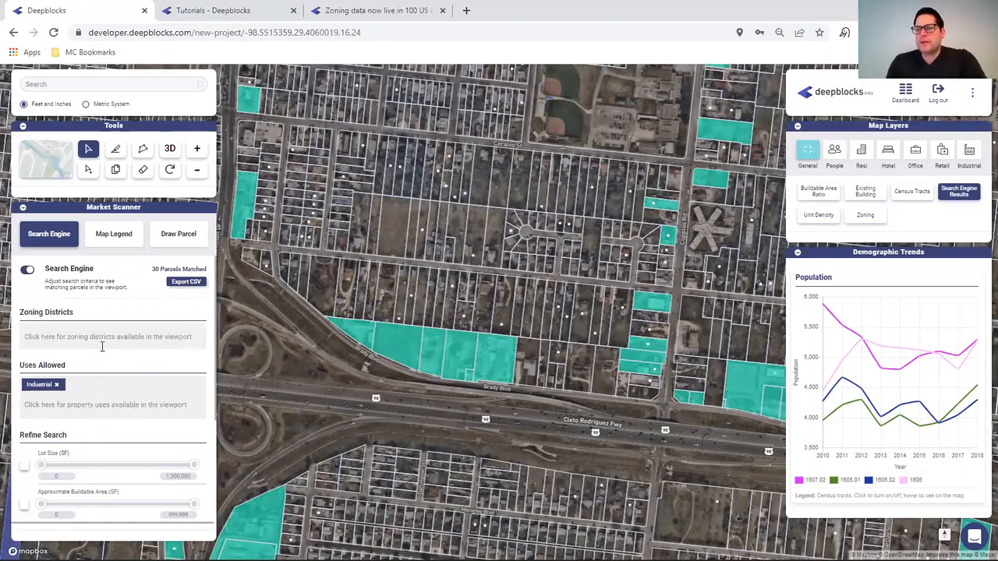
pyautogui.scroll(-2, 107, 432)
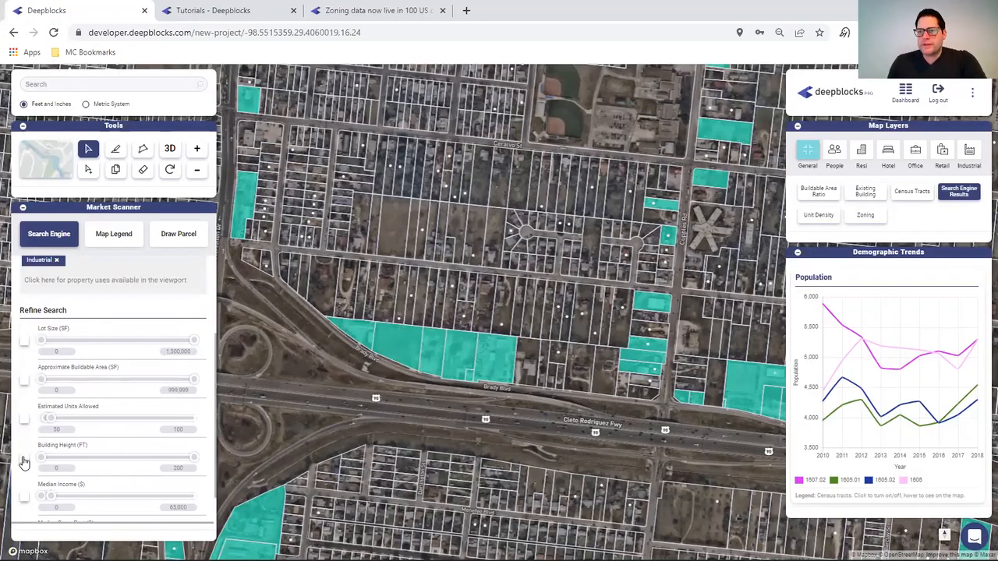
# - Filter Approximate Buildable Area from 50,000 to 100,000 SF
pyautogui.click(23, 380)
pyautogui.doubleClick(74, 391)
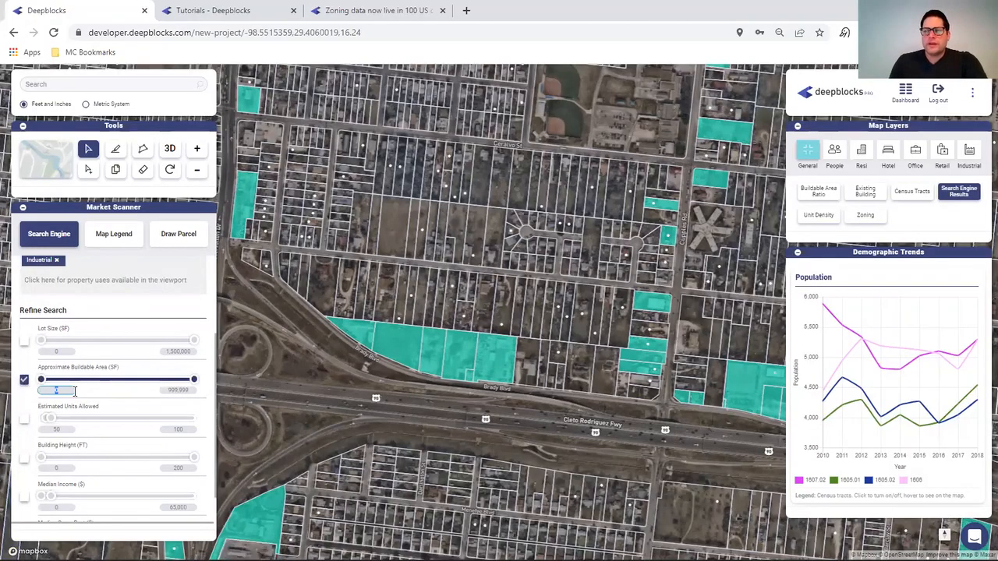
pyautogui.write('50,0')
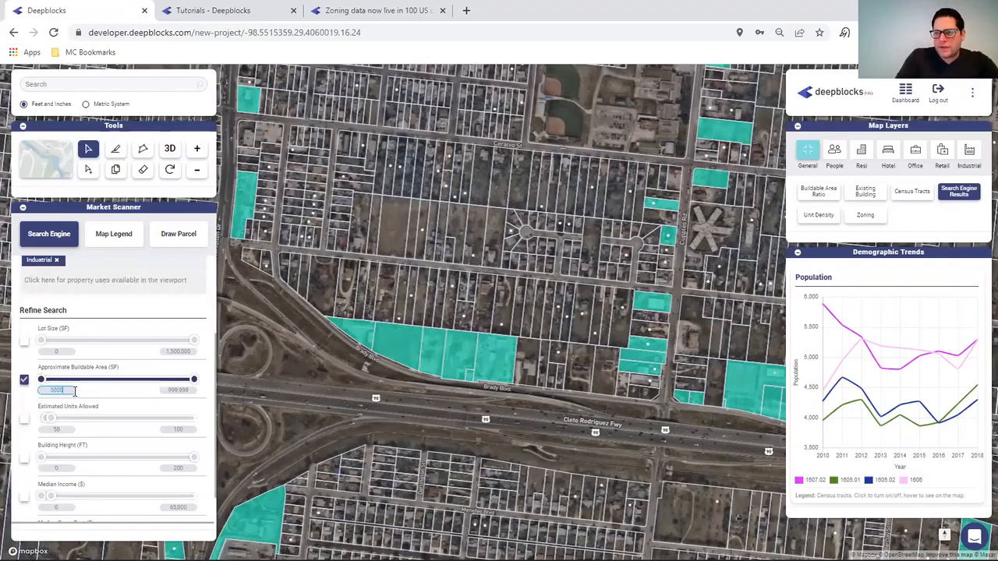
pyautogui.write('00')
pyautogui.doubleClick(177, 391)
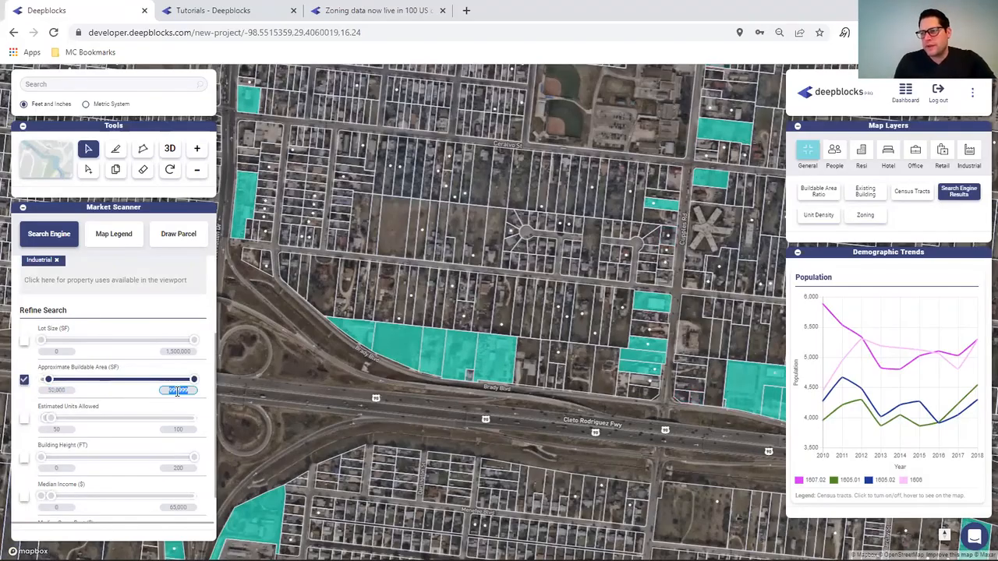
pyautogui.press('BackSpace')
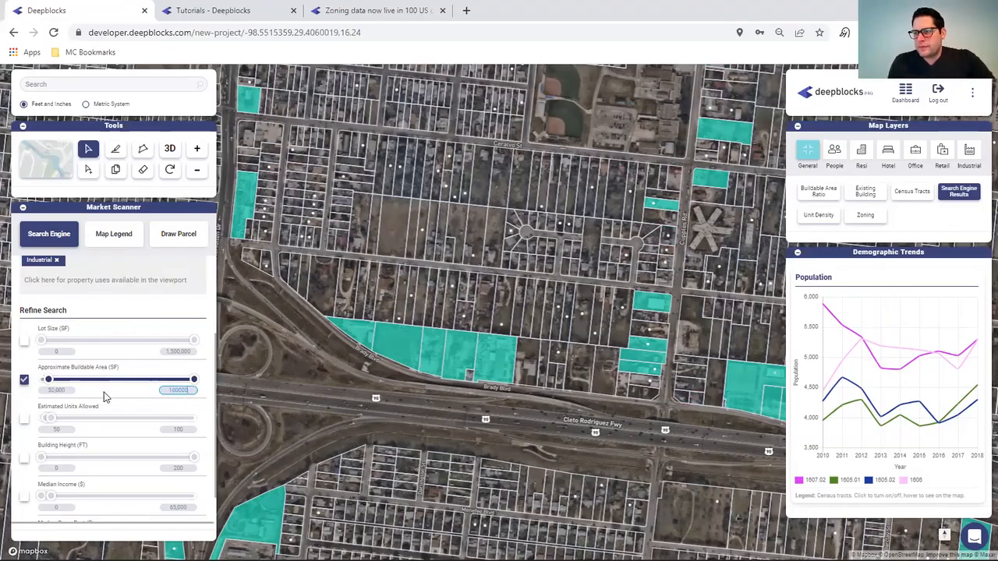
pyautogui.doubleClick(56, 390)
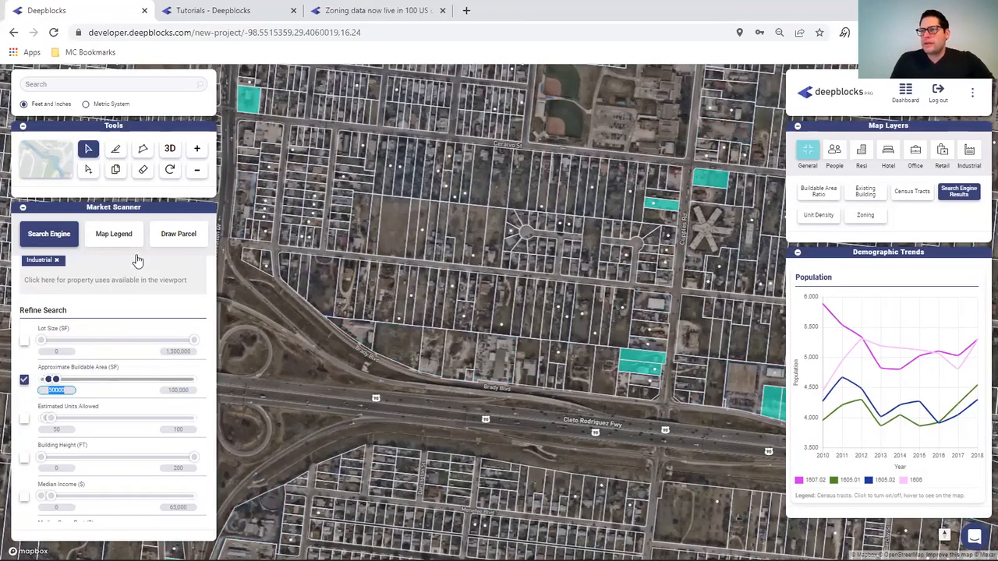
pyautogui.scroll(3, 102, 323)
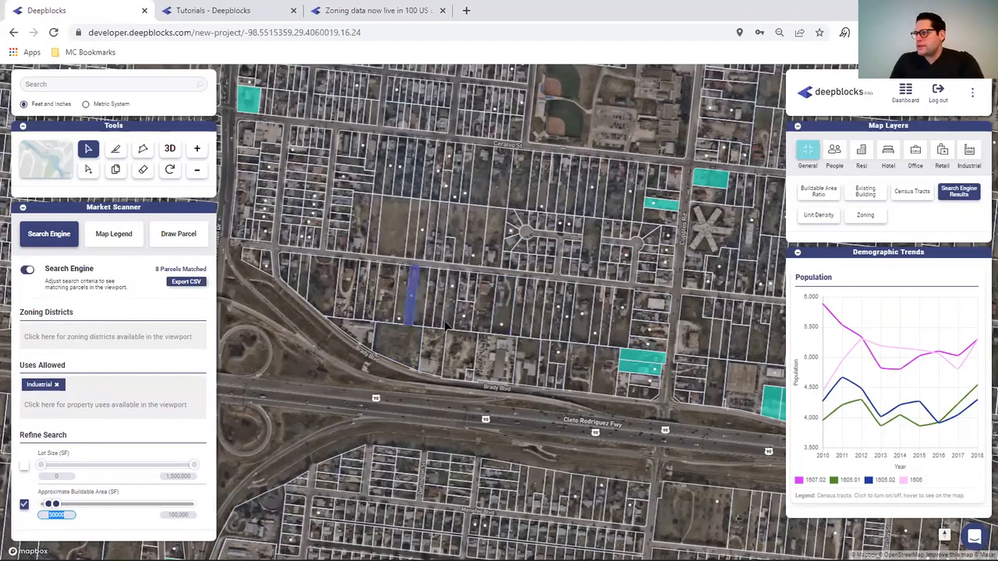
pyautogui.scroll(2, 499, 329)
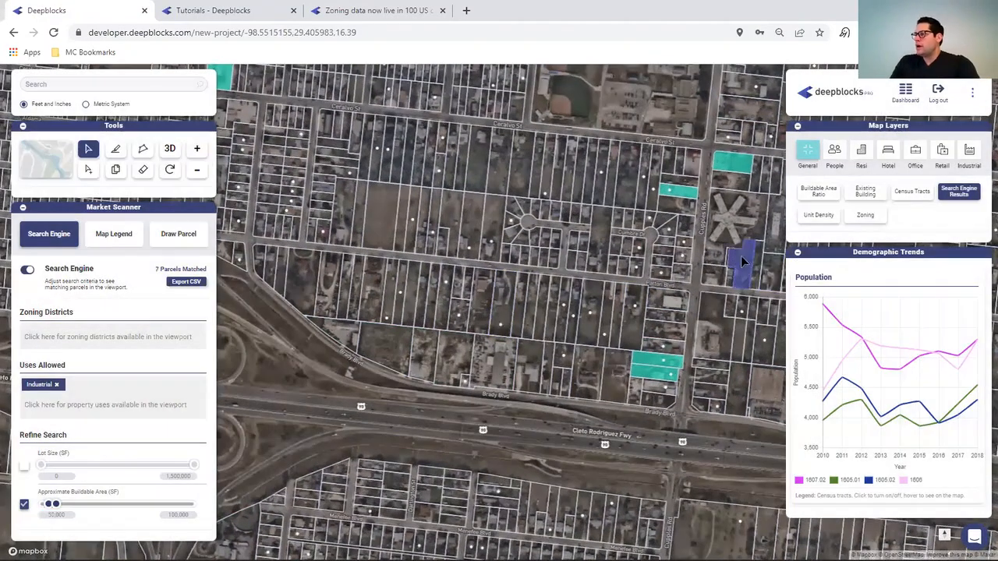
# - Overlay Industrial Rates, then swap it for the Road Type layer on a street basemap
pyautogui.click(971, 152)
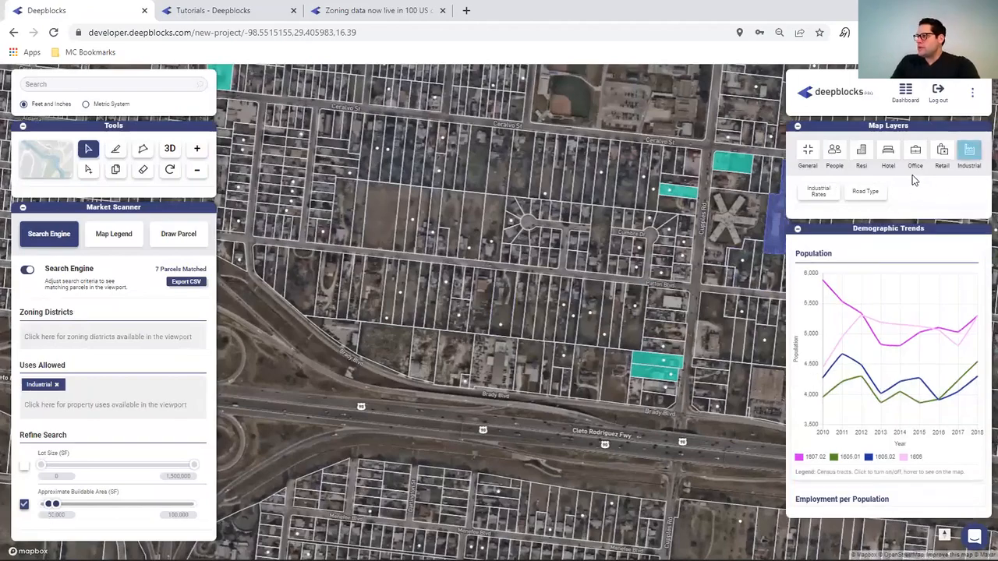
pyautogui.click(819, 191)
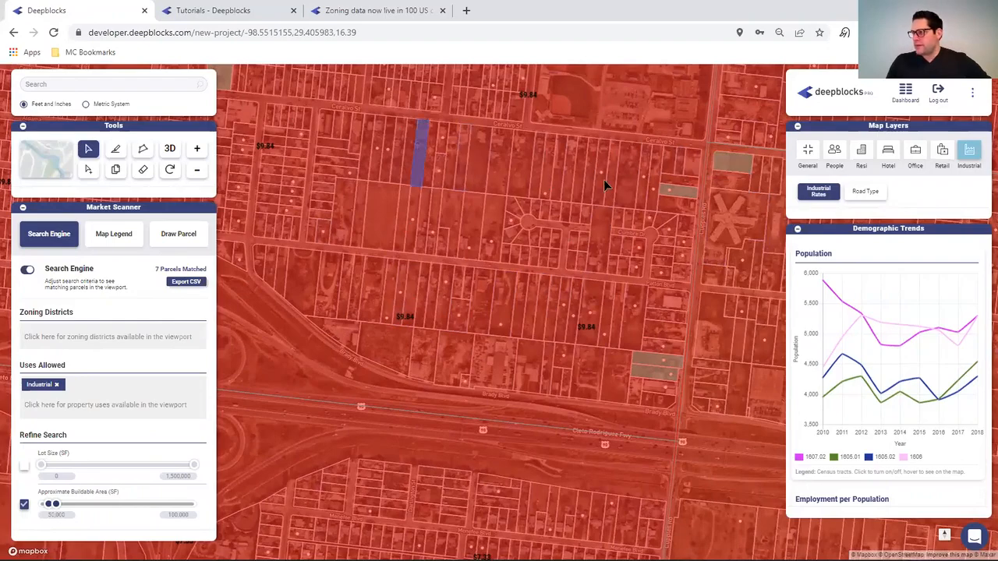
pyautogui.click(798, 231)
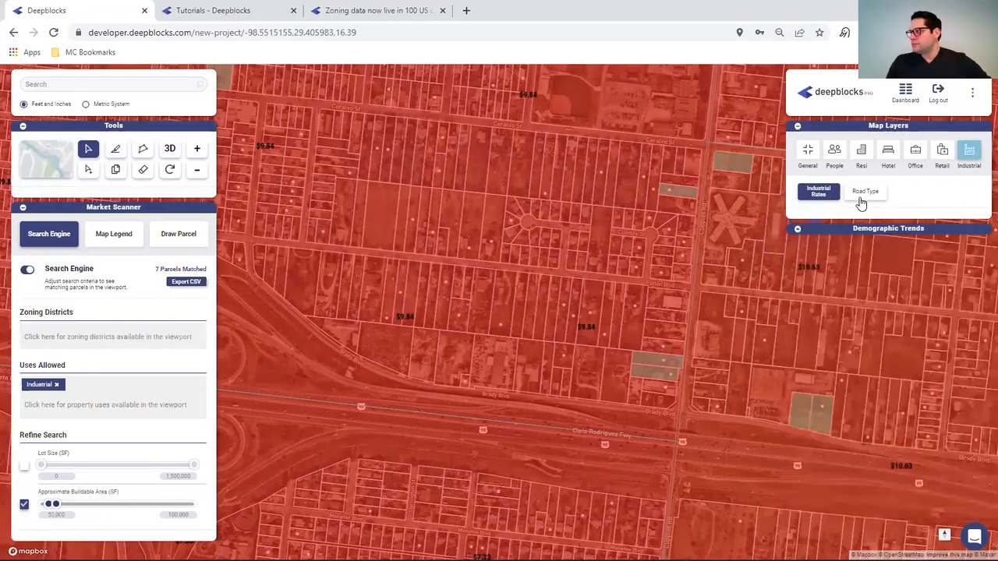
pyautogui.click(862, 195)
pyautogui.click(833, 195)
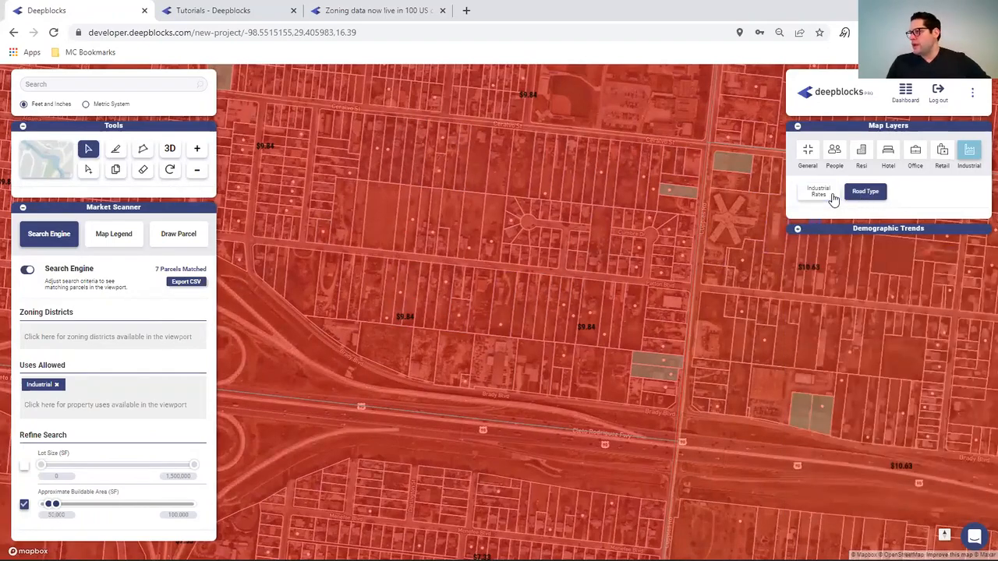
pyautogui.click(27, 156)
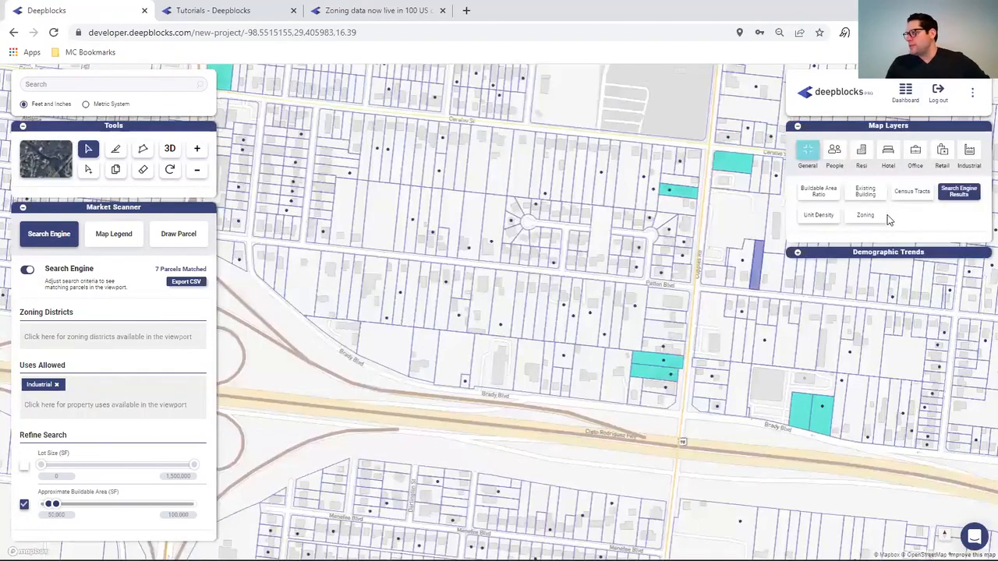
# - Show the Road Type colour key in the Map Legend, then restore the Industrial Rates overlay
pyautogui.click(971, 156)
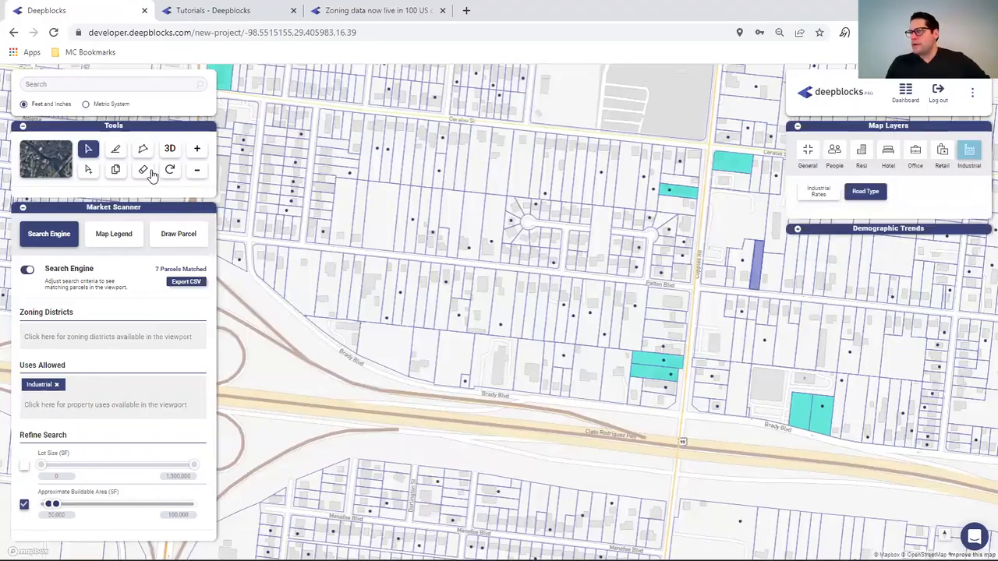
pyautogui.click(109, 233)
pyautogui.scroll(-10, 125, 435)
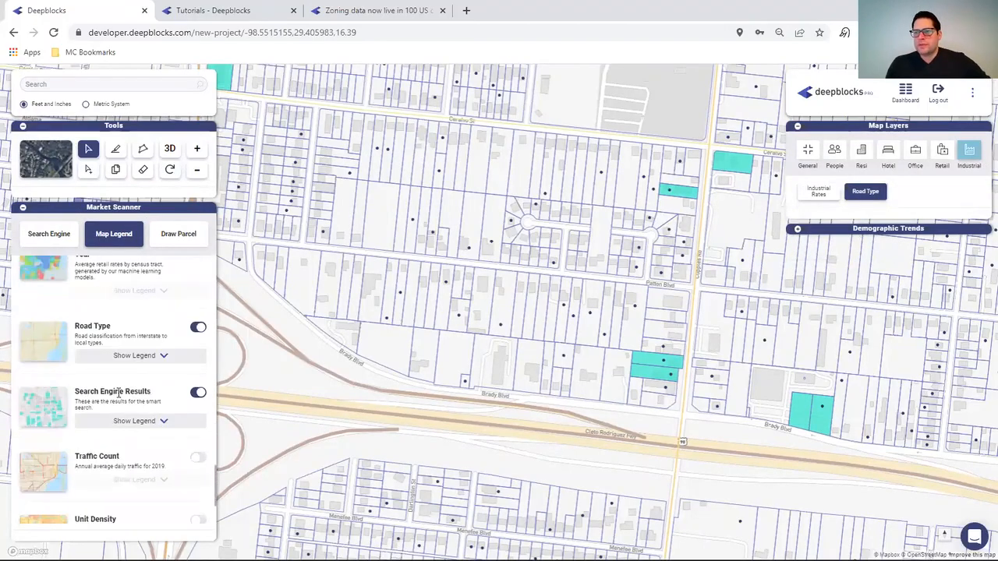
pyautogui.click(156, 357)
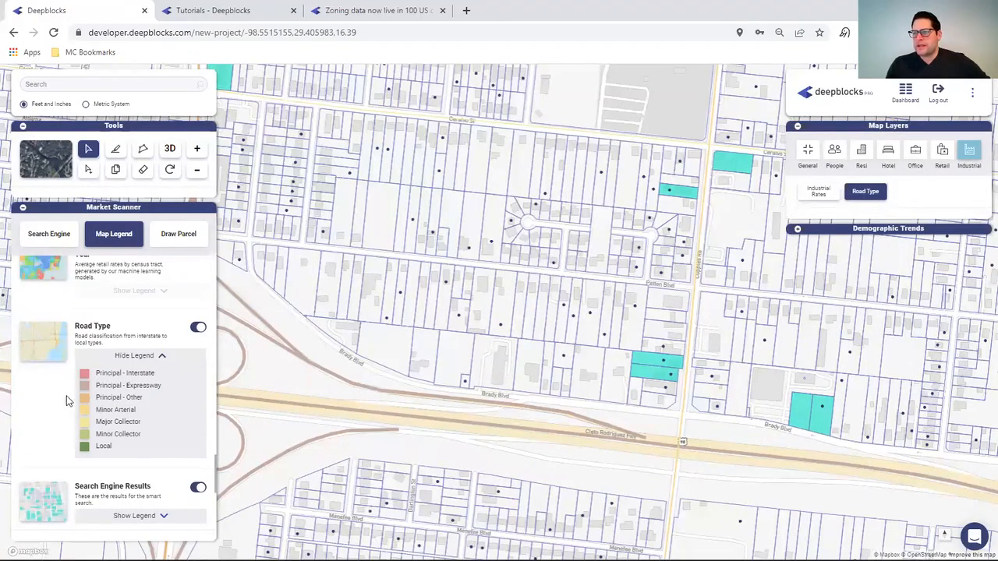
pyautogui.click(50, 238)
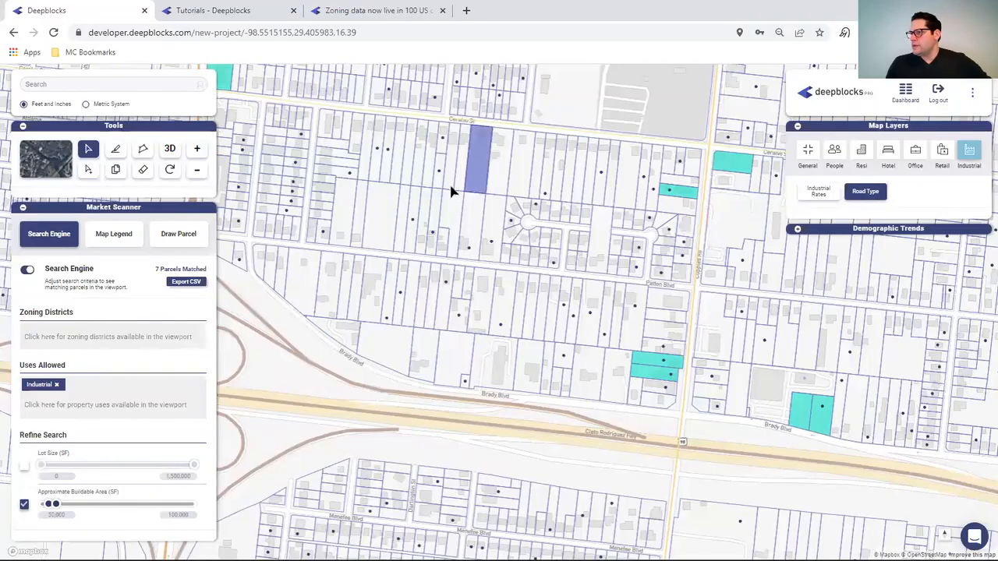
pyautogui.moveTo(506, 188); pyautogui.dragTo(564, 263)
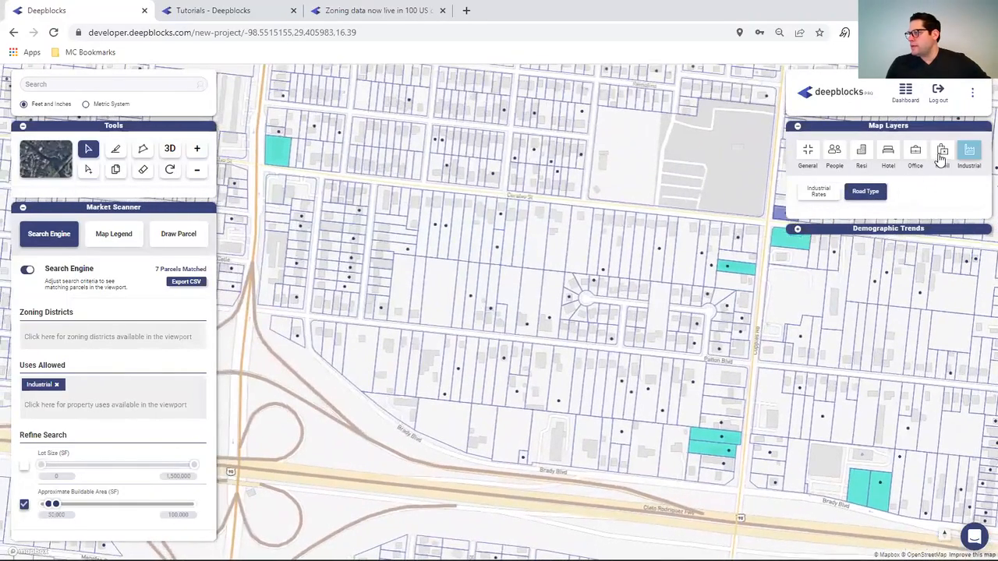
pyautogui.click(819, 191)
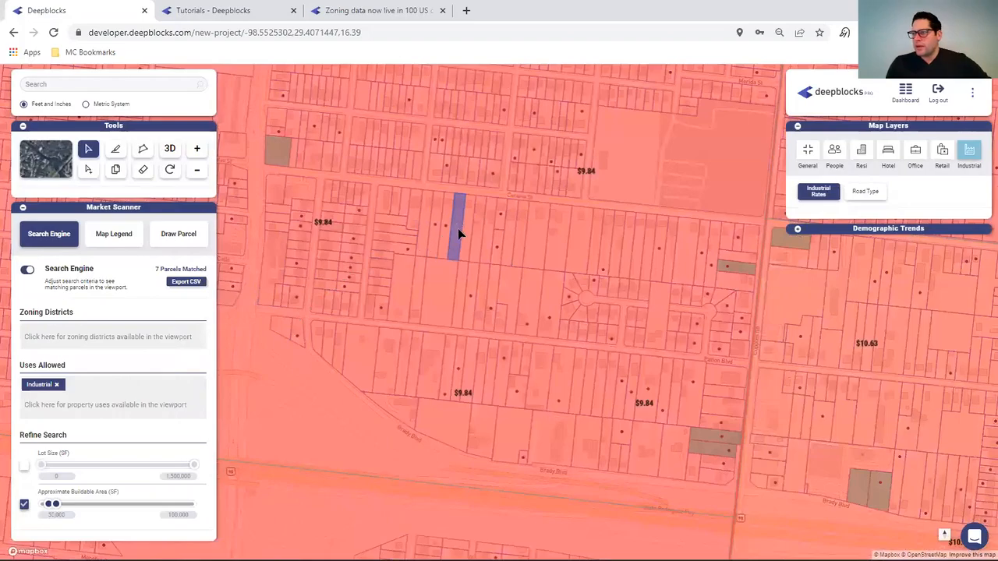
# - Pan north past the cemetery and park squares to survey parcels around the $10.54 rate areas
pyautogui.scroll(-3, 458, 229)
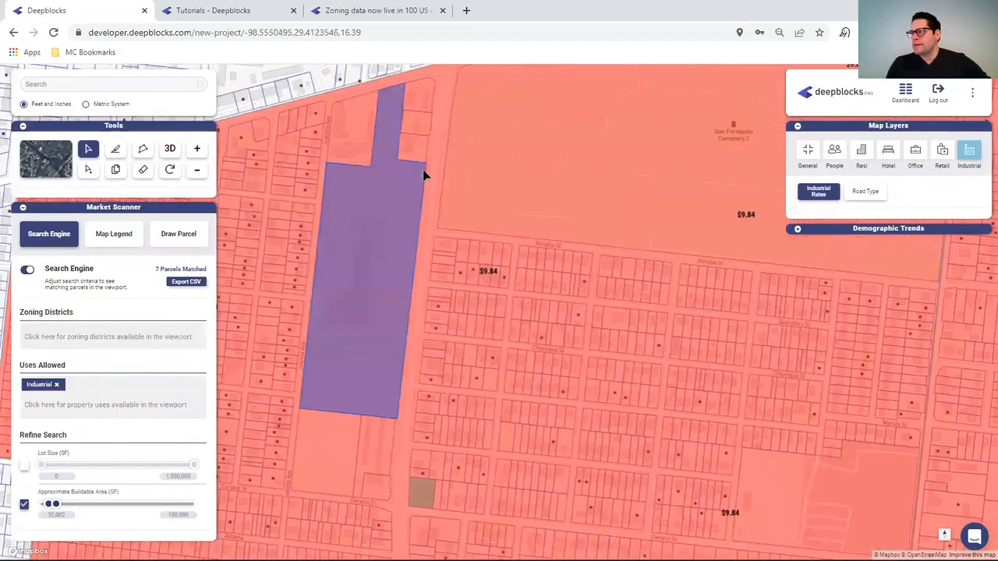
pyautogui.moveTo(651, 226); pyautogui.dragTo(585, 542)
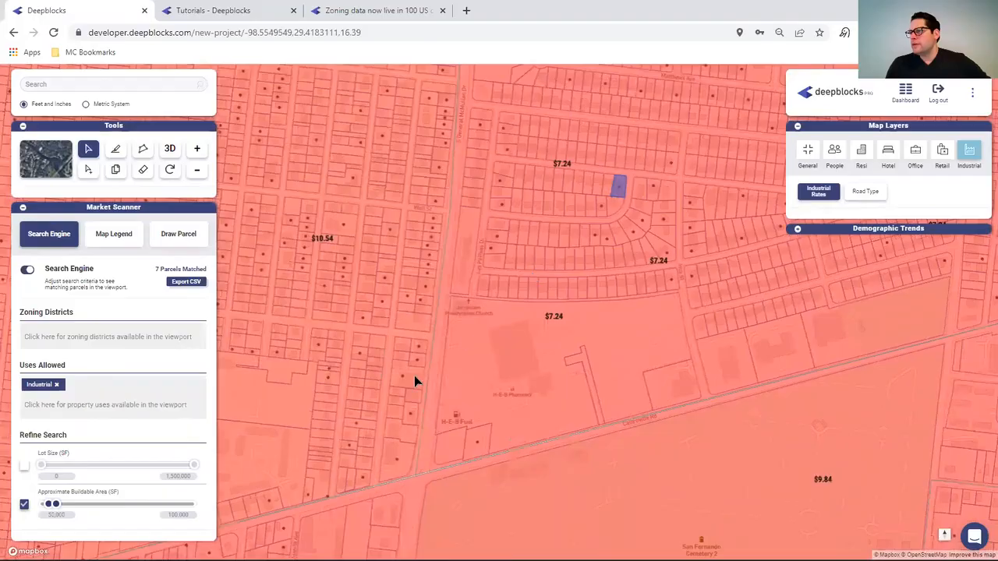
pyautogui.moveTo(414, 377); pyautogui.dragTo(263, 466)
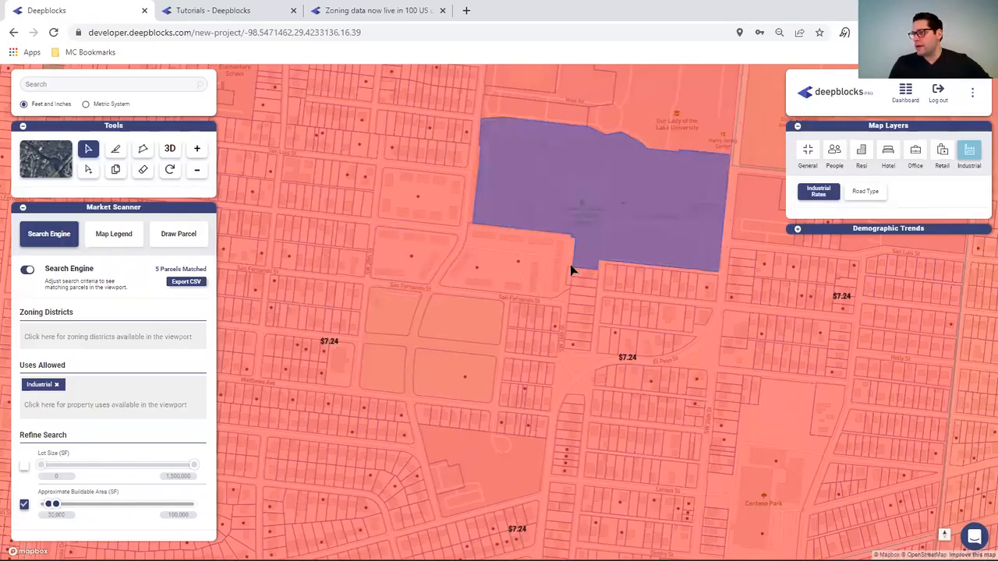
pyautogui.moveTo(717, 285); pyautogui.dragTo(849, 290)
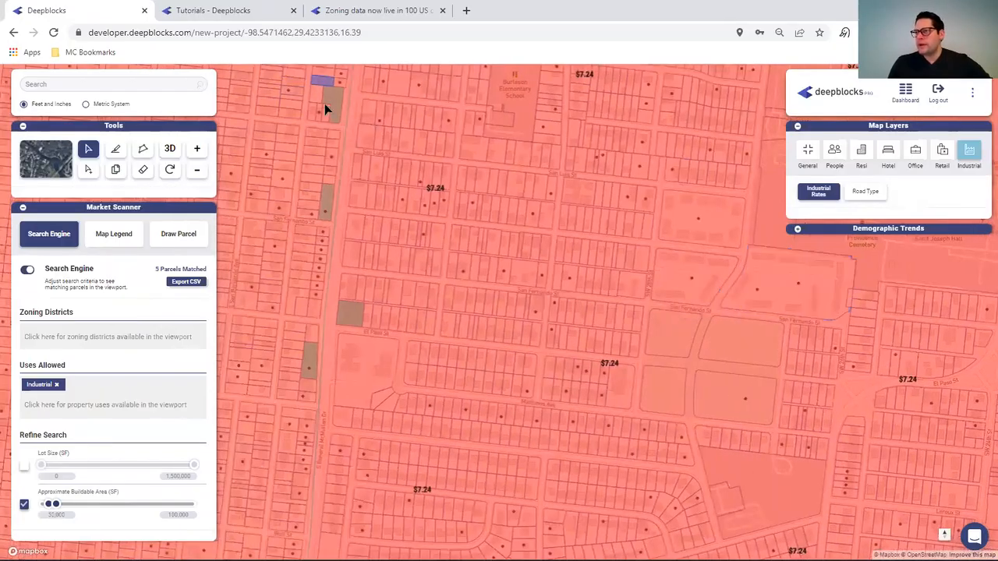
pyautogui.moveTo(327, 104); pyautogui.dragTo(341, 117)
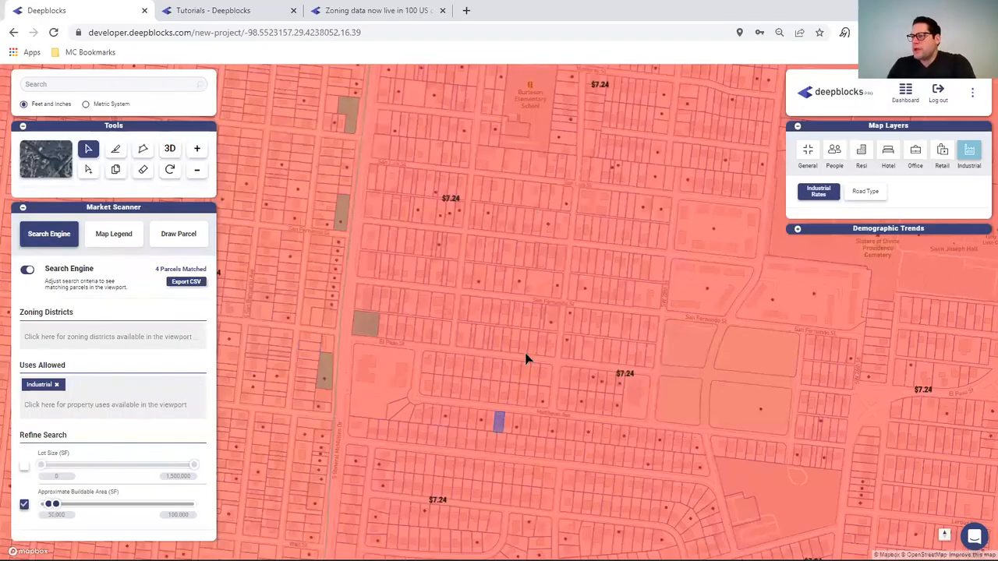
pyautogui.moveTo(531, 156); pyautogui.dragTo(768, 511)
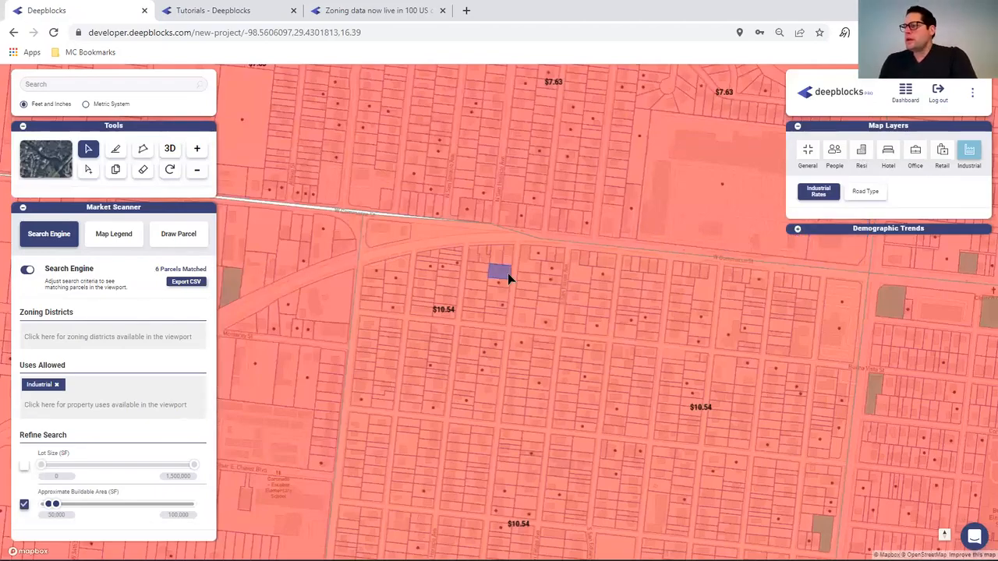
pyautogui.moveTo(424, 333); pyautogui.dragTo(180, 557)
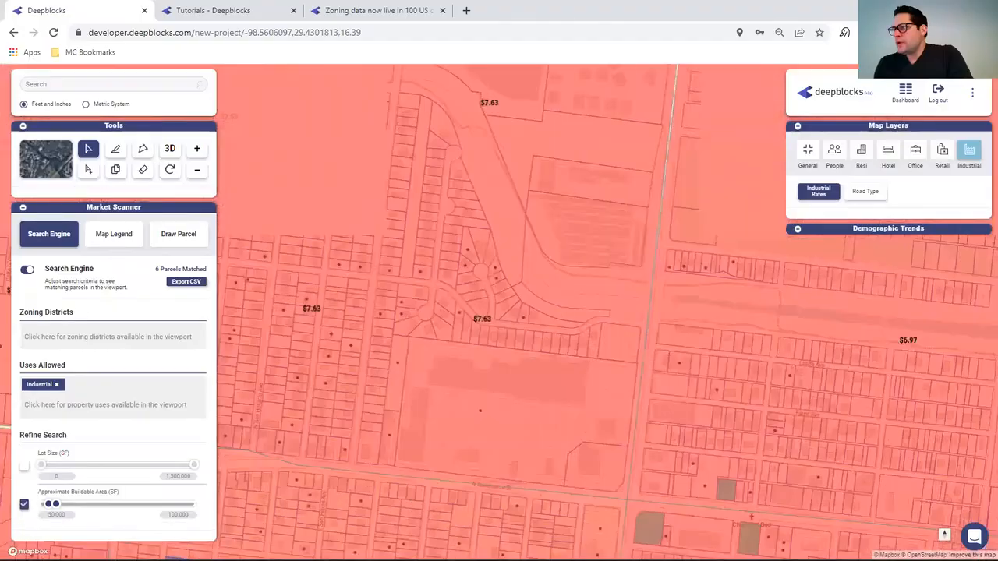
pyautogui.moveTo(330, 120); pyautogui.dragTo(588, 484)
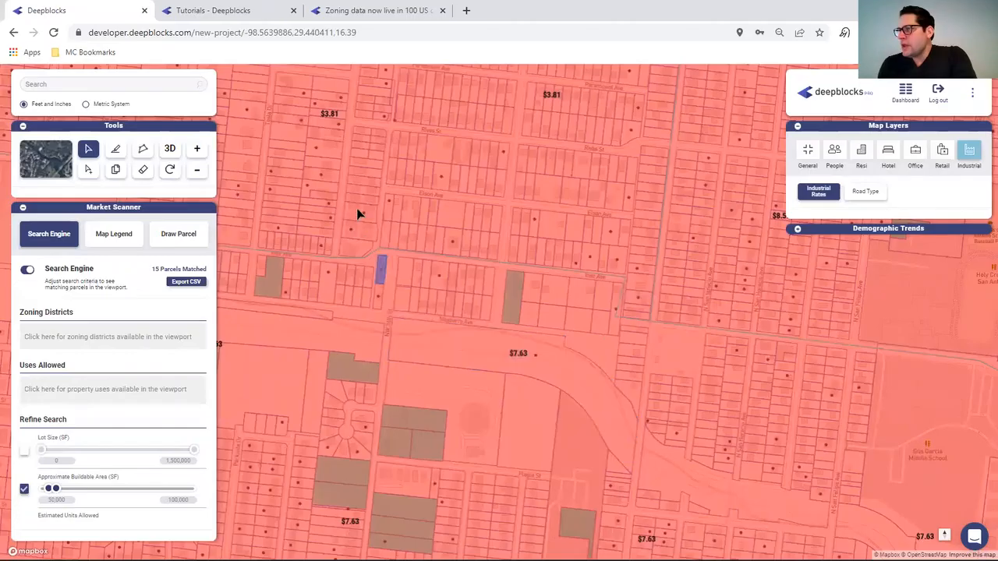
# - Pan north past the campus and limit Uses Allowed to Industrial, leaving 9 matched parcels
pyautogui.moveTo(514, 249); pyautogui.dragTo(499, 504)
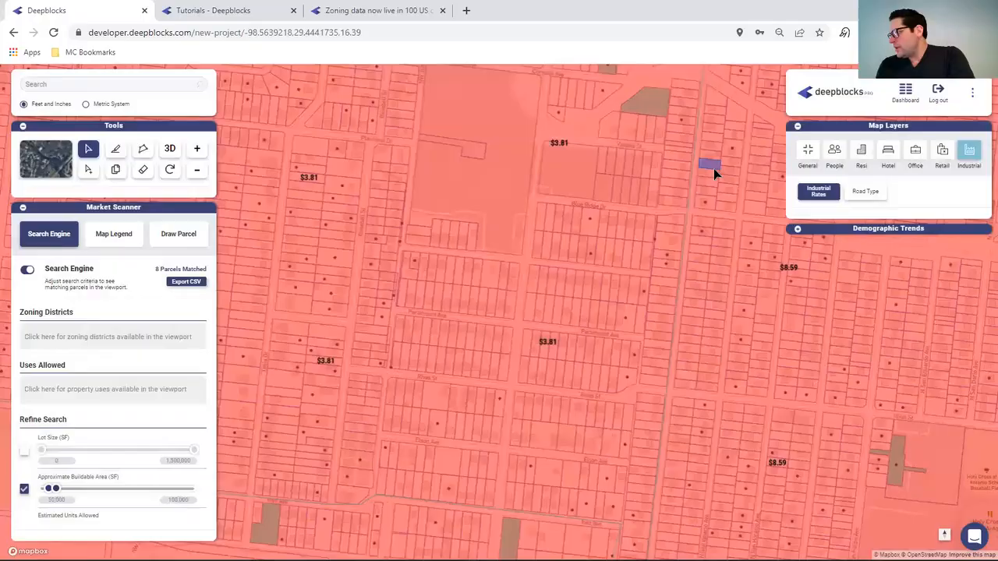
pyautogui.moveTo(713, 168)
pyautogui.mouseDown()
pyautogui.moveTo(688, 487)
pyautogui.moveTo(760, 559)
pyautogui.mouseUp()
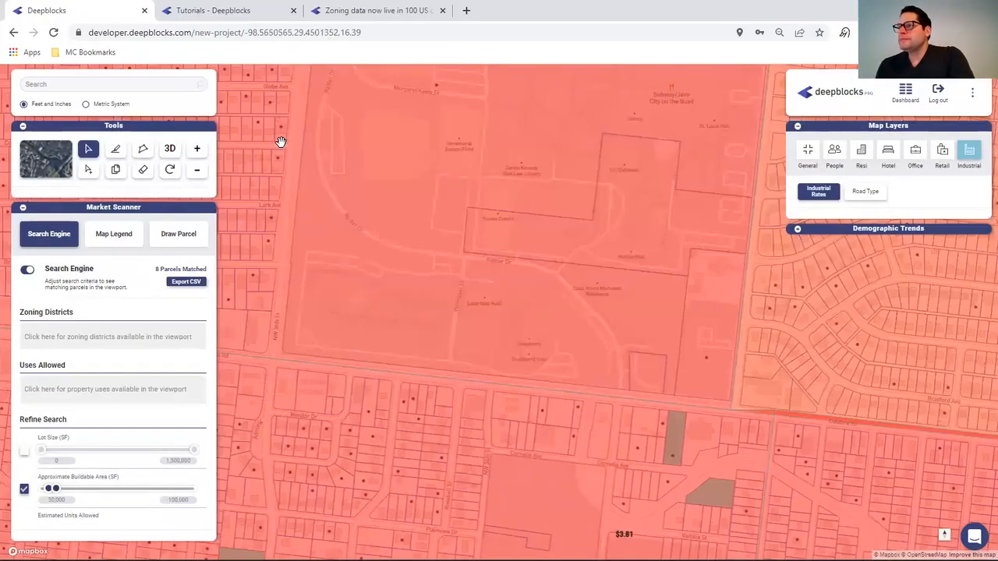
pyautogui.moveTo(281, 142); pyautogui.dragTo(4, 200)
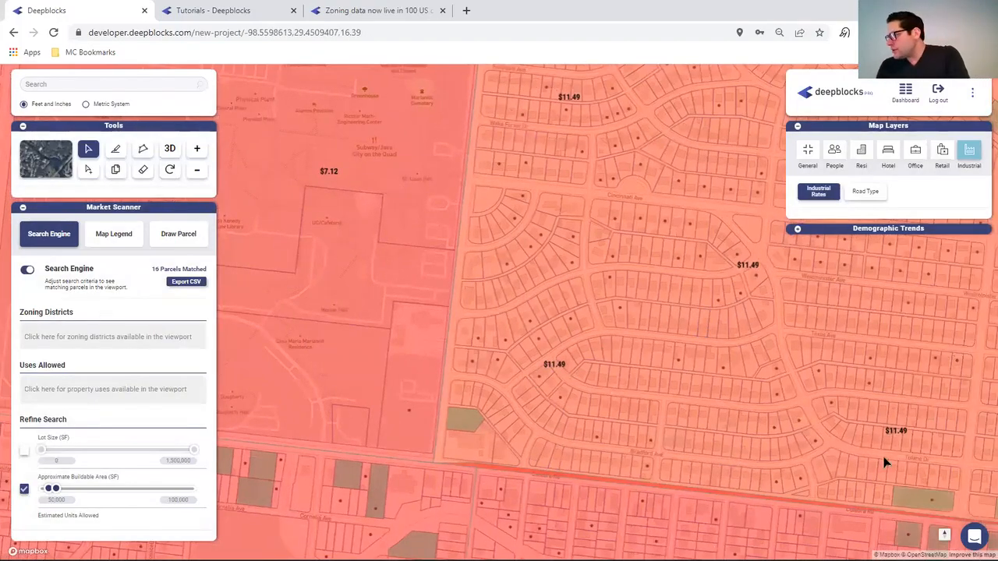
pyautogui.moveTo(673, 209); pyautogui.dragTo(580, 475)
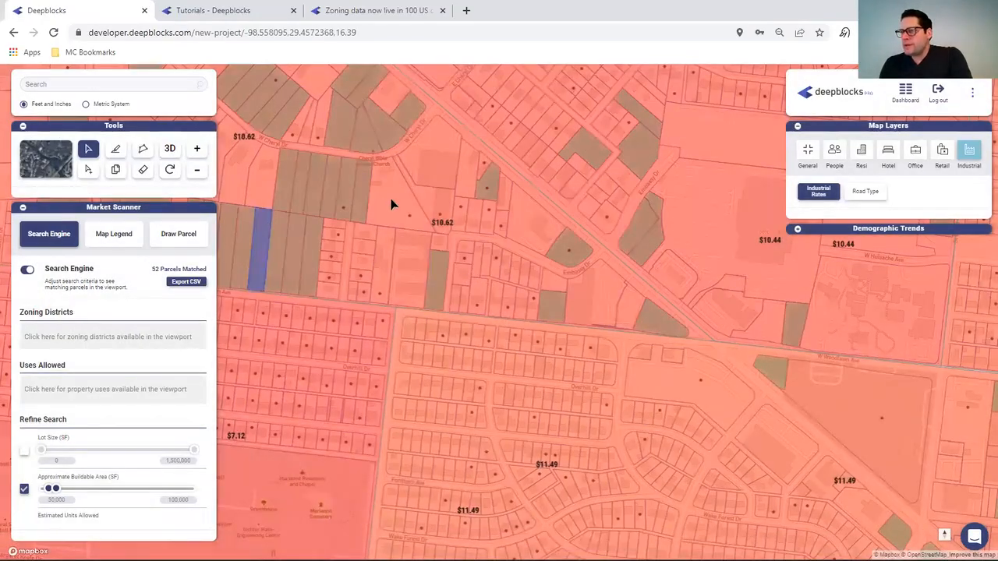
pyautogui.moveTo(458, 207); pyautogui.dragTo(731, 494)
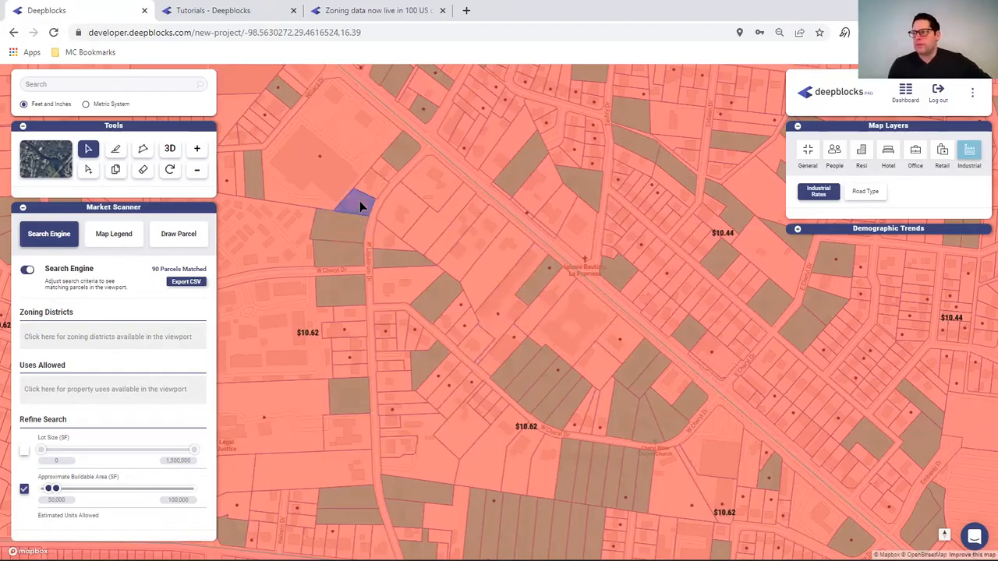
pyautogui.click(52, 387)
pyautogui.write('ind')
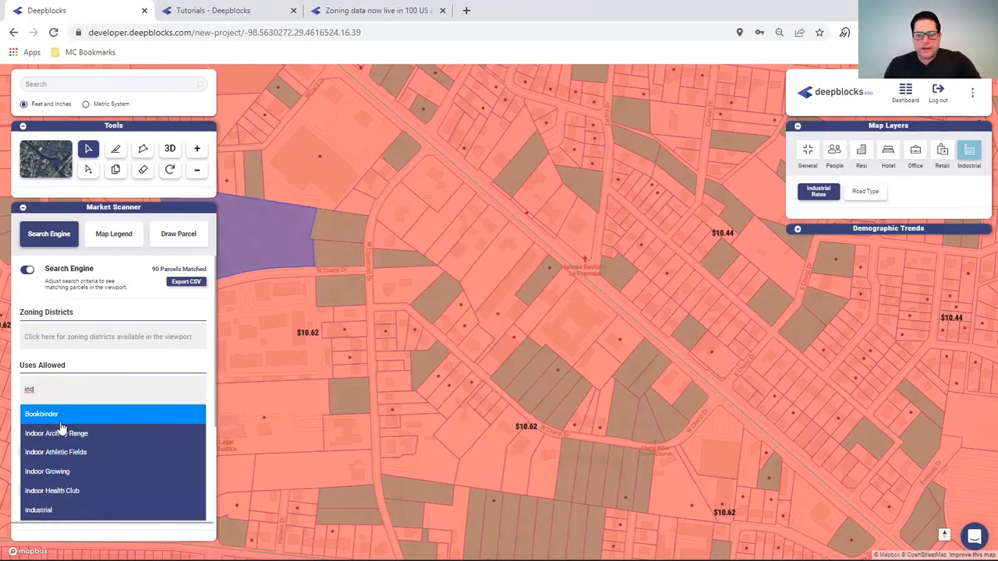
pyautogui.write('u')
pyautogui.click(62, 414)
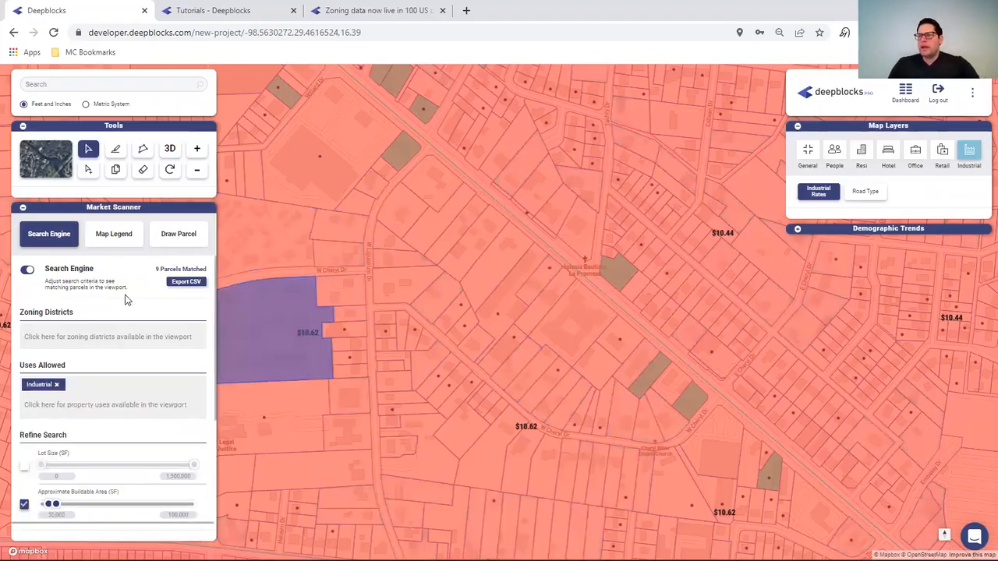